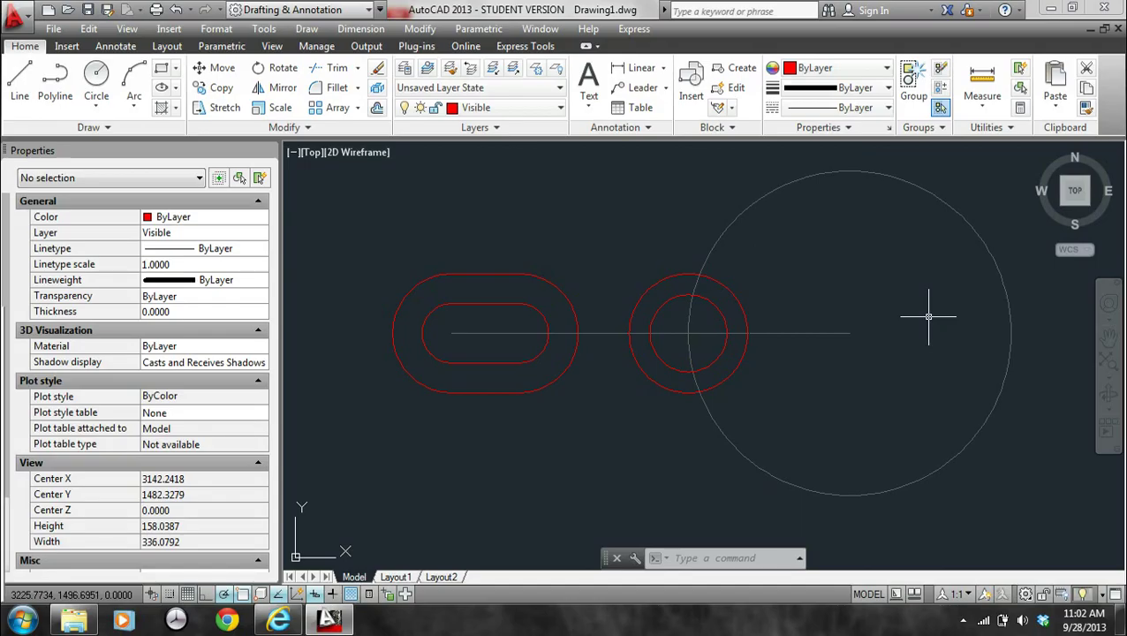
On the Construction layer, draw a line from the right double circle's center 48 units straight up, continuing 19 units to the left
middle_drag(900, 329, 896, 392)
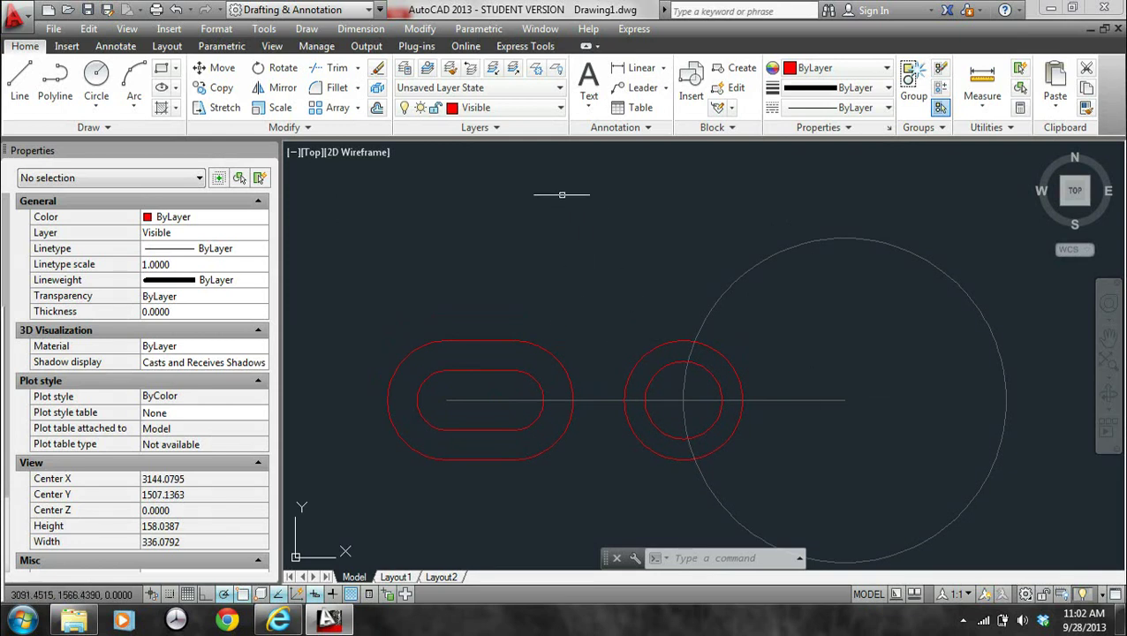
click(541, 113)
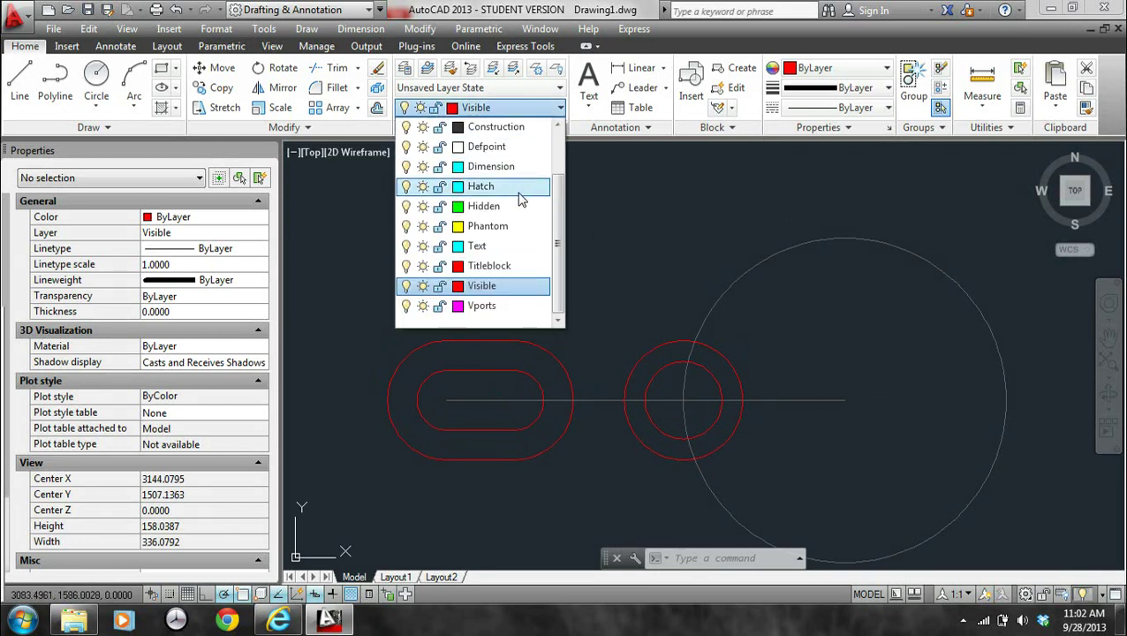
click(500, 128)
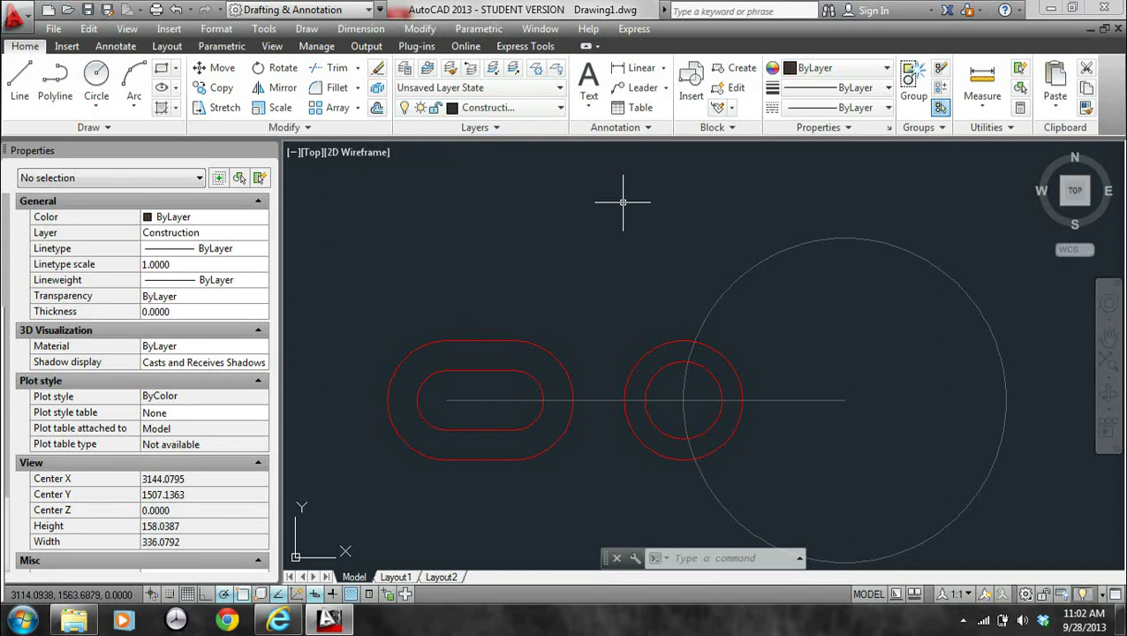
text(L)
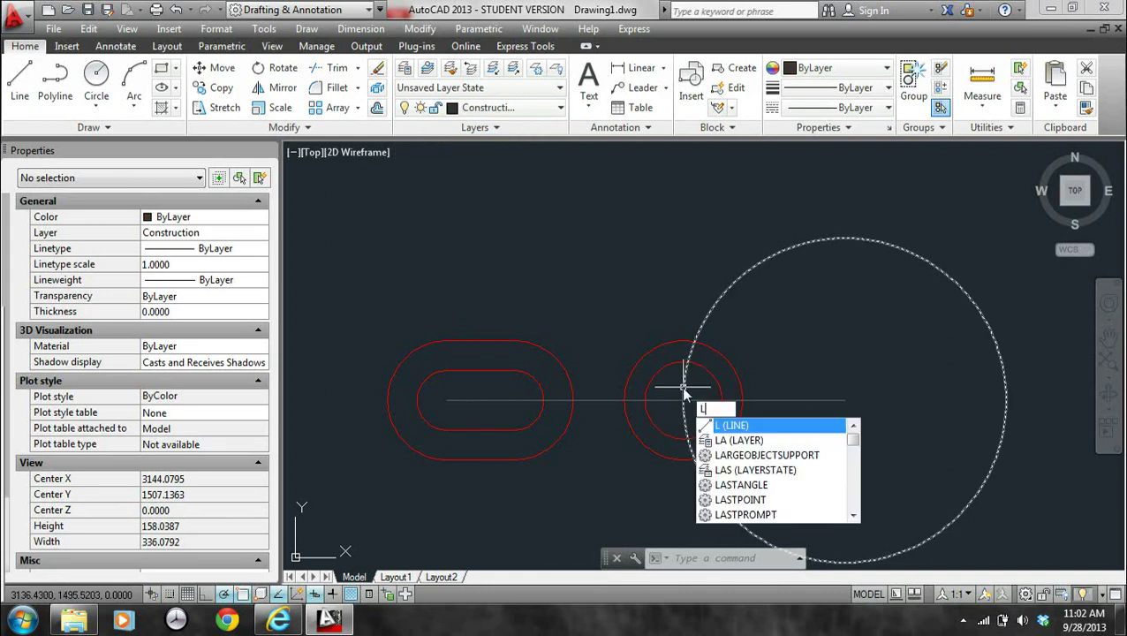
key(Return)
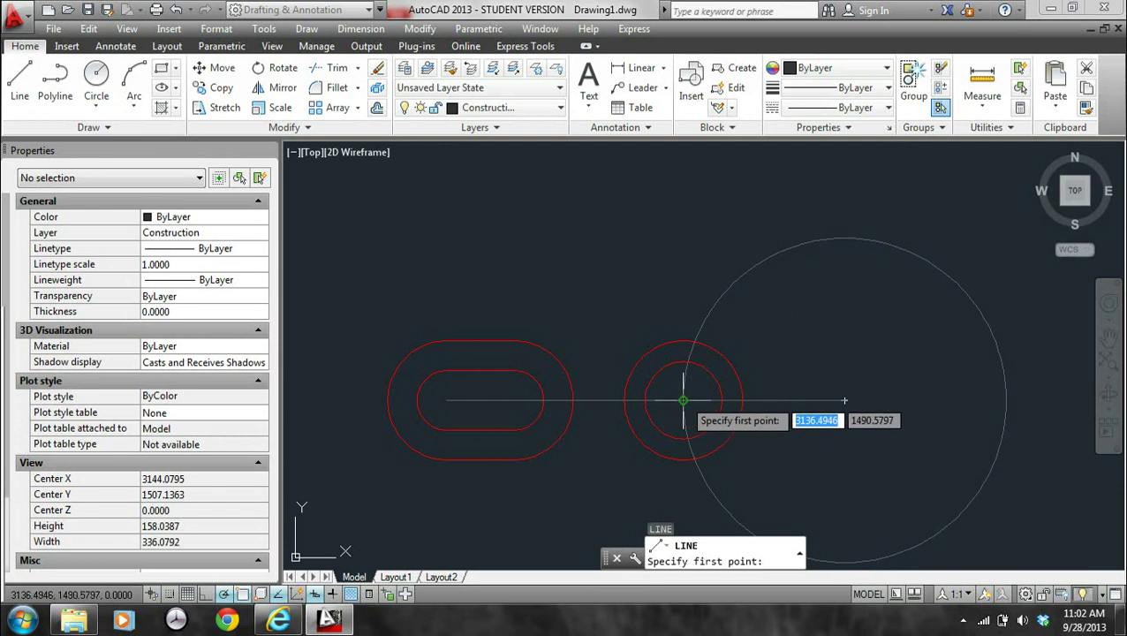
click(683, 400)
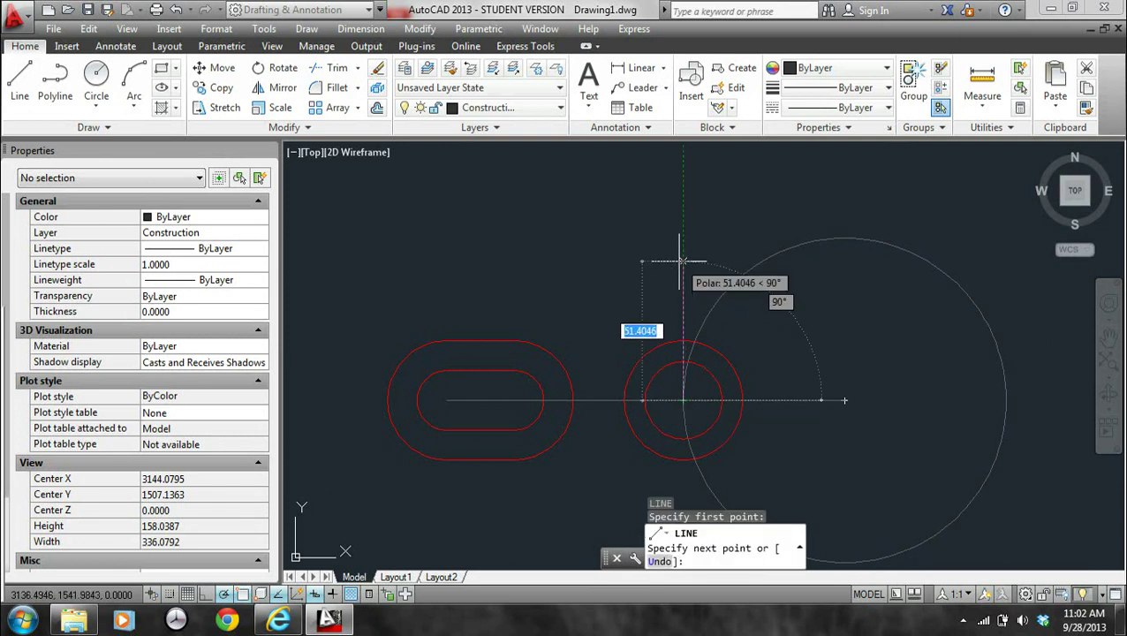
text(48)
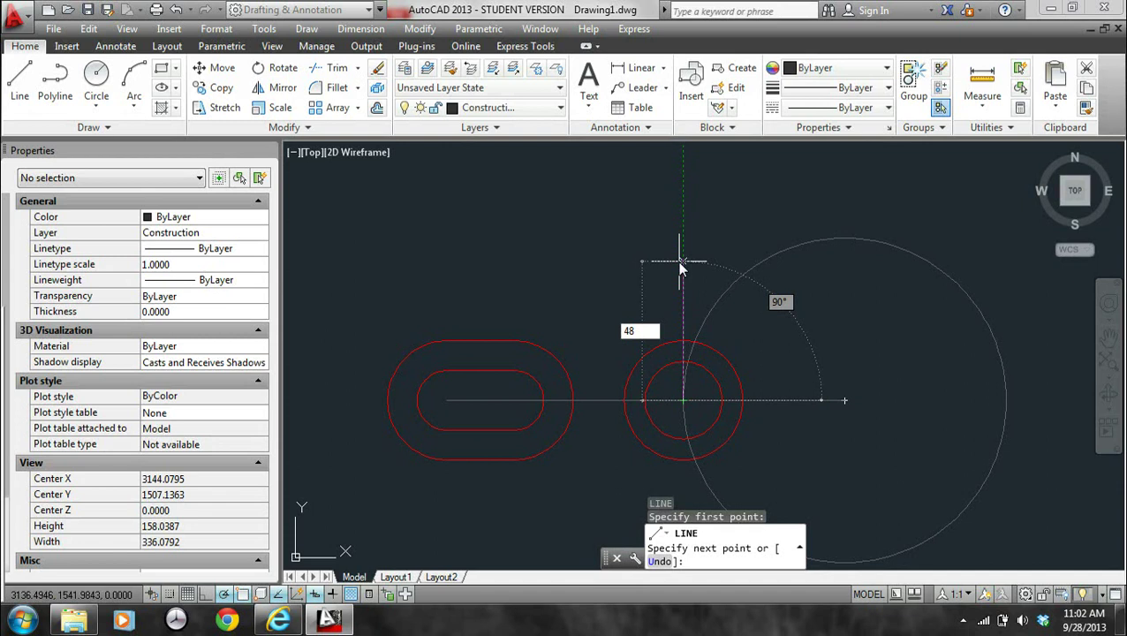
key(Return)
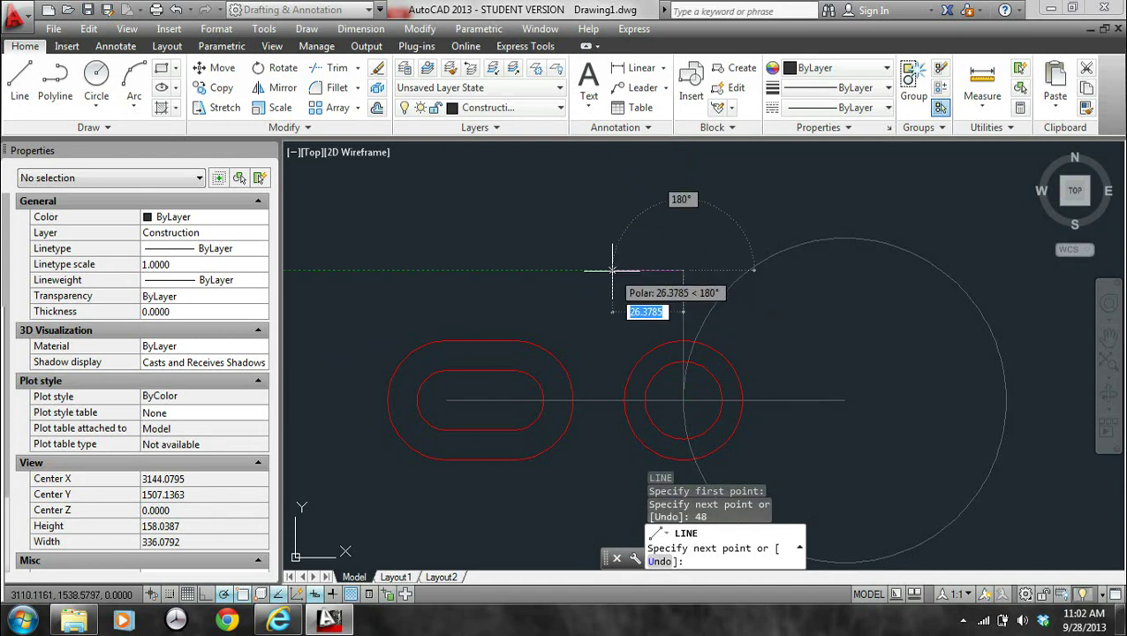
text(19)
key(Return)
key(Escape)
key(Escape)
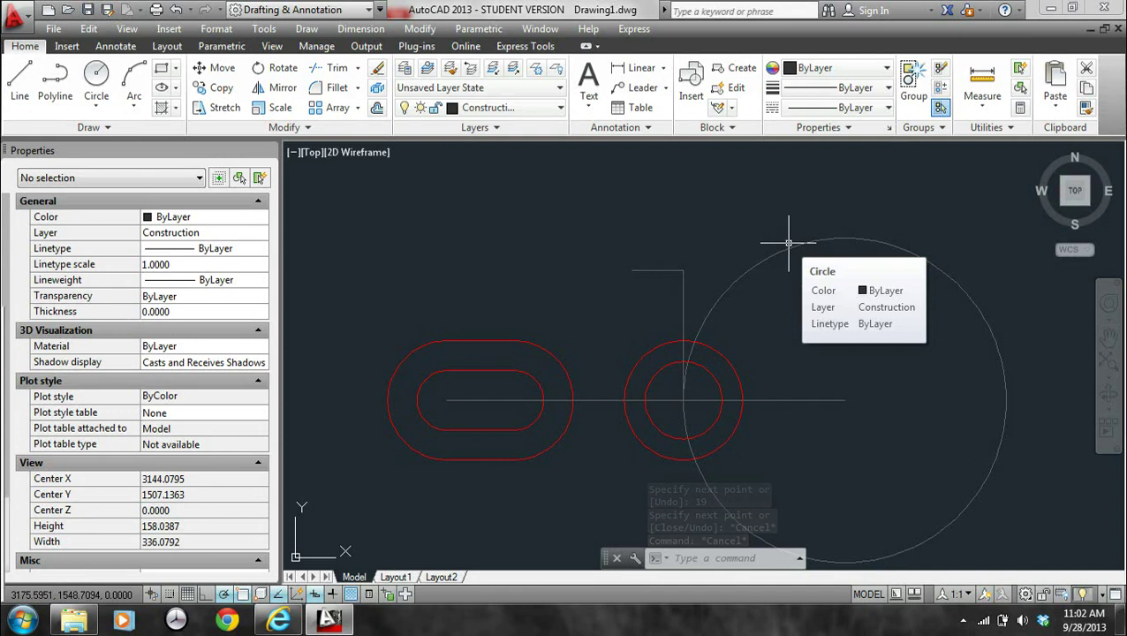
Draw a circle of diameter 18.99 on the Visible layer, centered on the free end of the short horizontal construction line
click(552, 108)
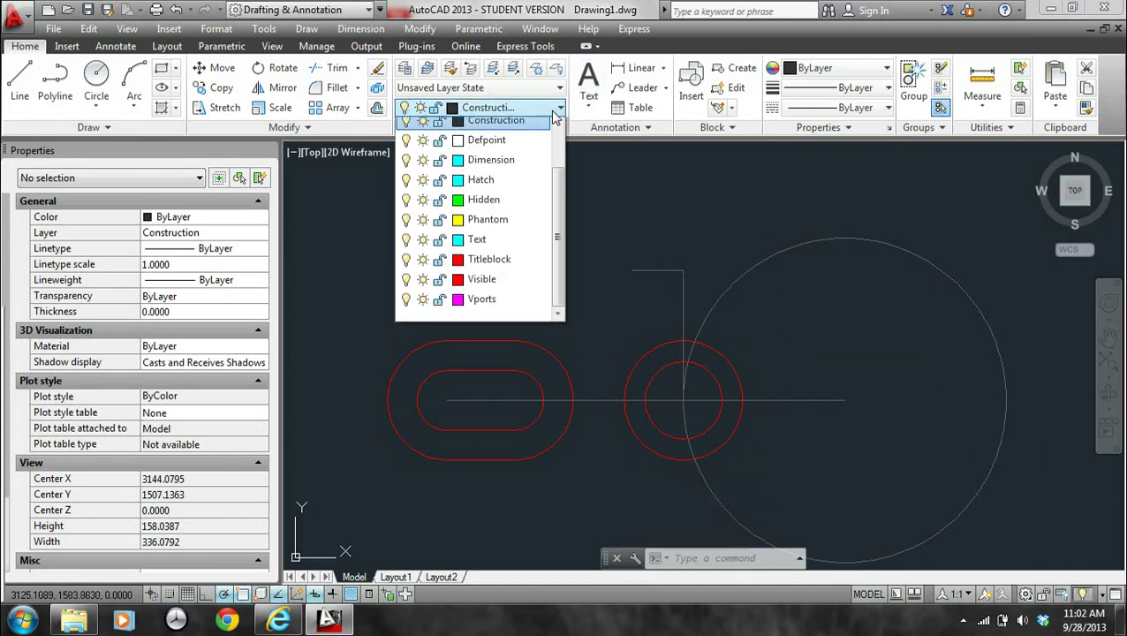
click(511, 285)
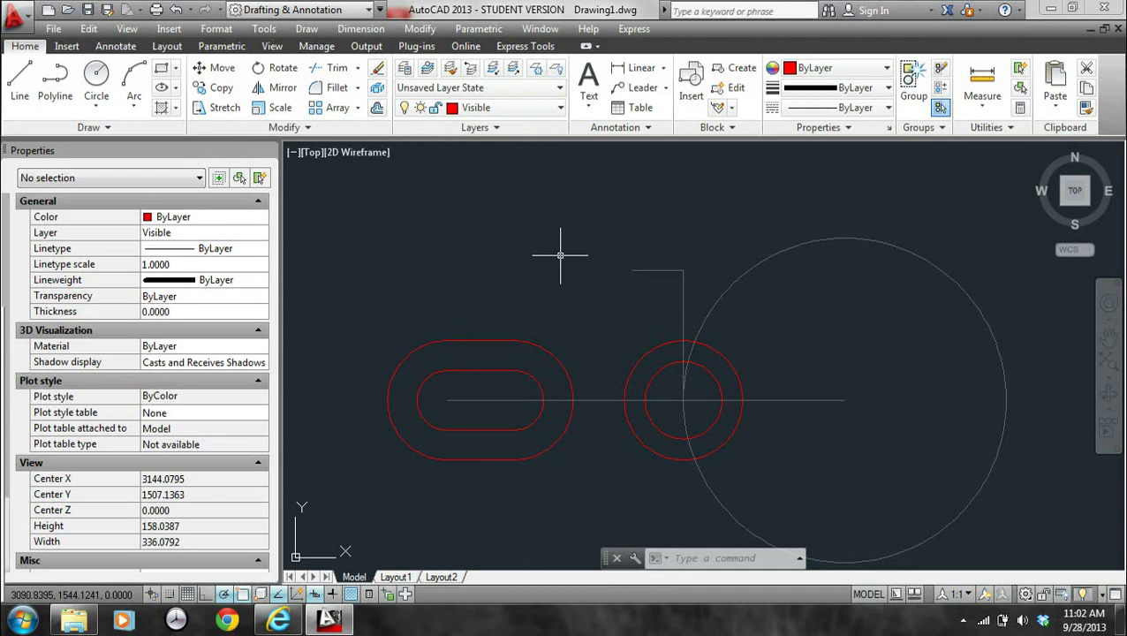
text(c)
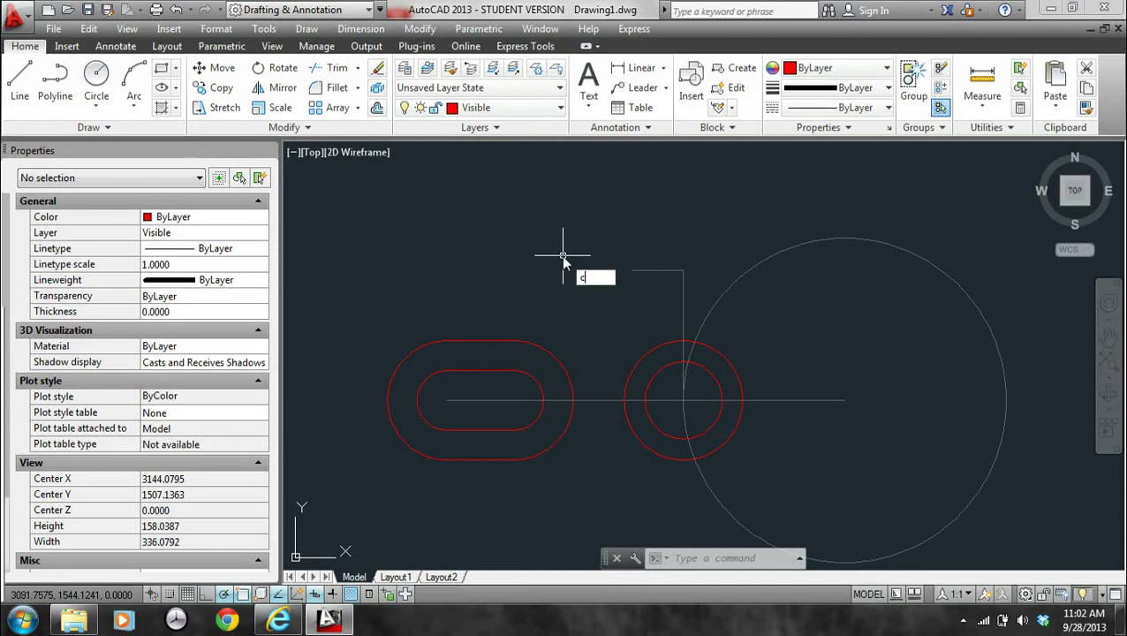
key(Return)
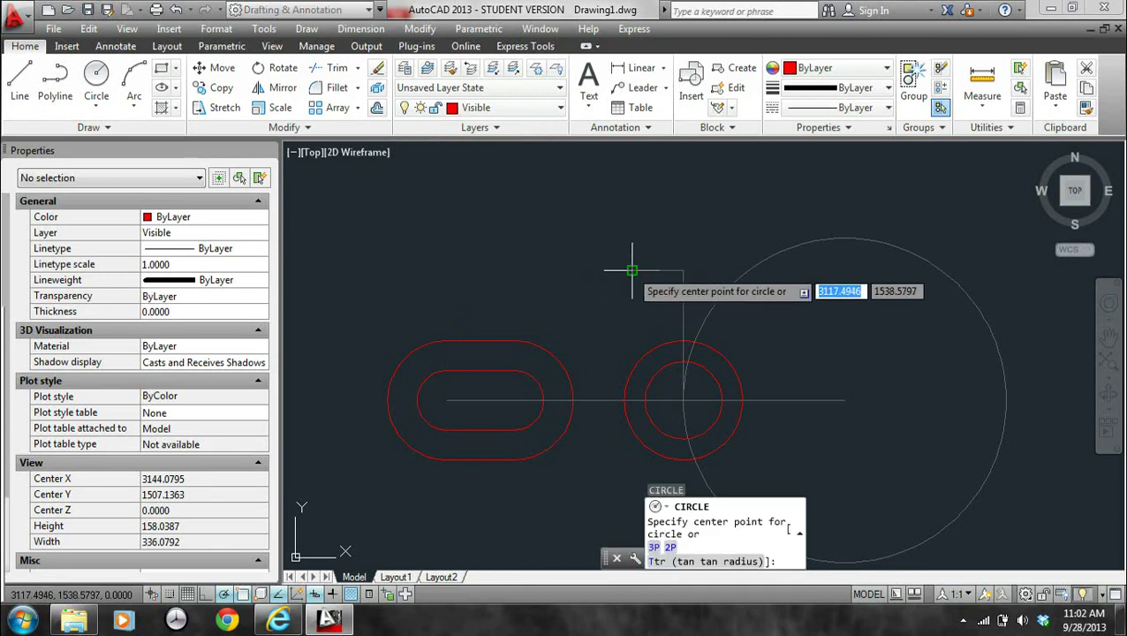
click(631, 270)
text(d)
key(Return)
text(18.99)
key(Return)
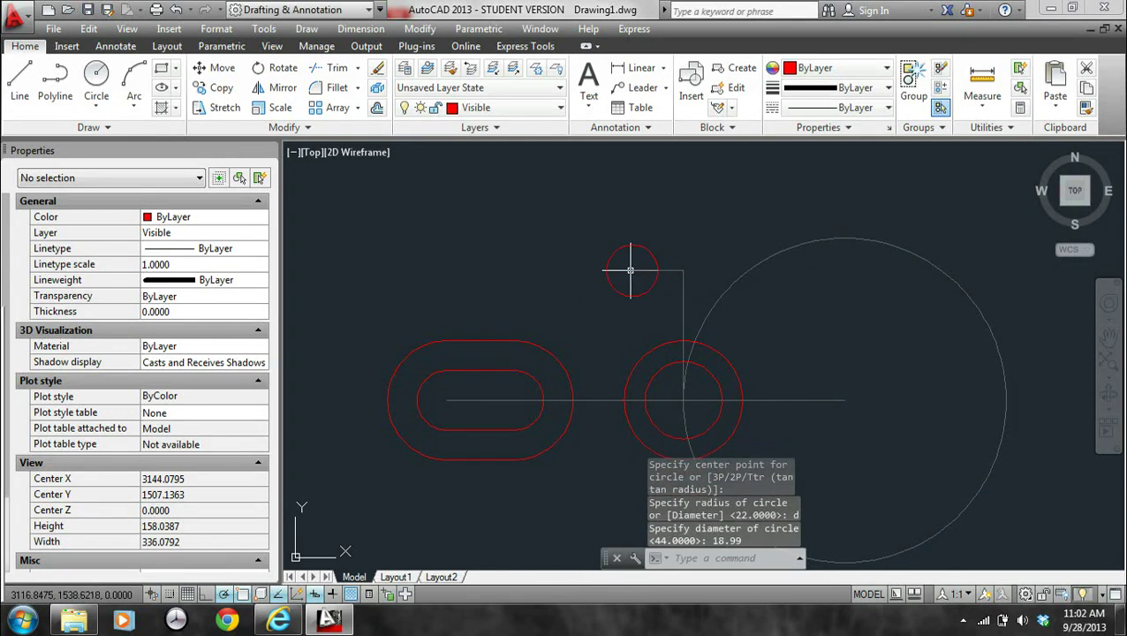
Add a concentric circle of diameter 40 around the small upper circle
text(c)
key(Return)
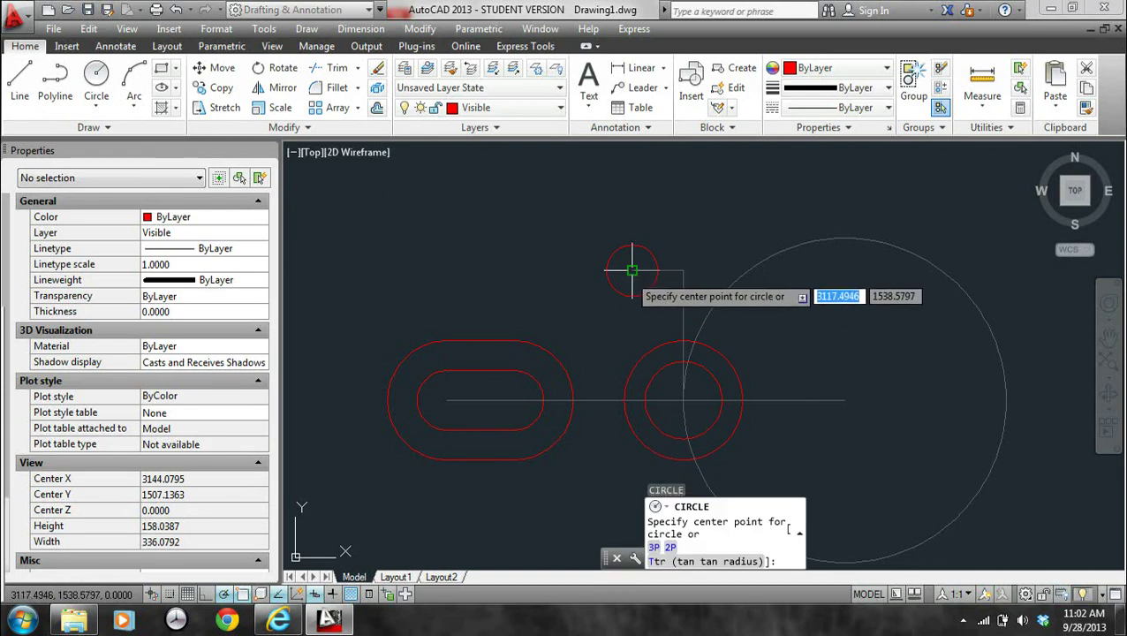
click(633, 269)
text(d)
key(Return)
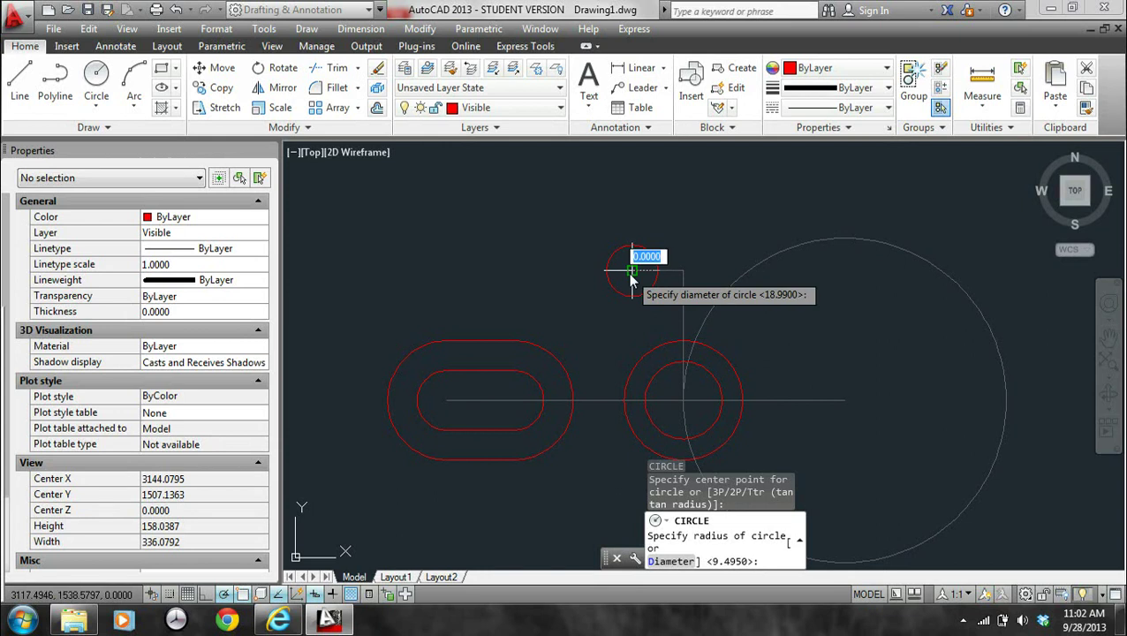
text(40)
key(Return)
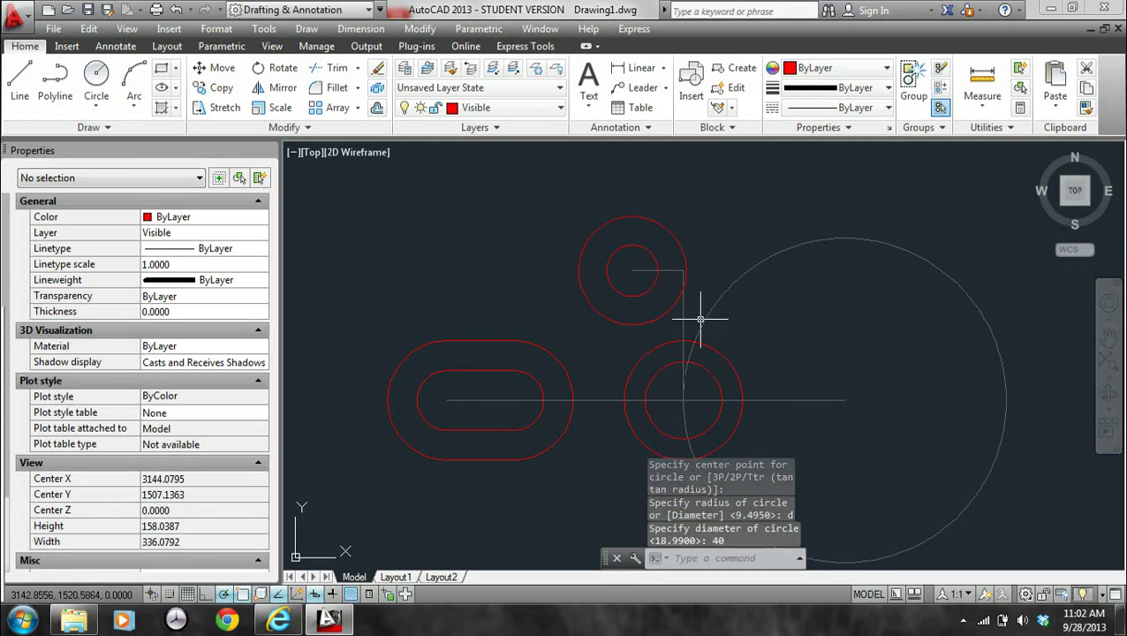
Draw a circle of radius 44 tangent to the upper outer circle's left side and the outer slot's top edge
scroll(789, 342, down, 3)
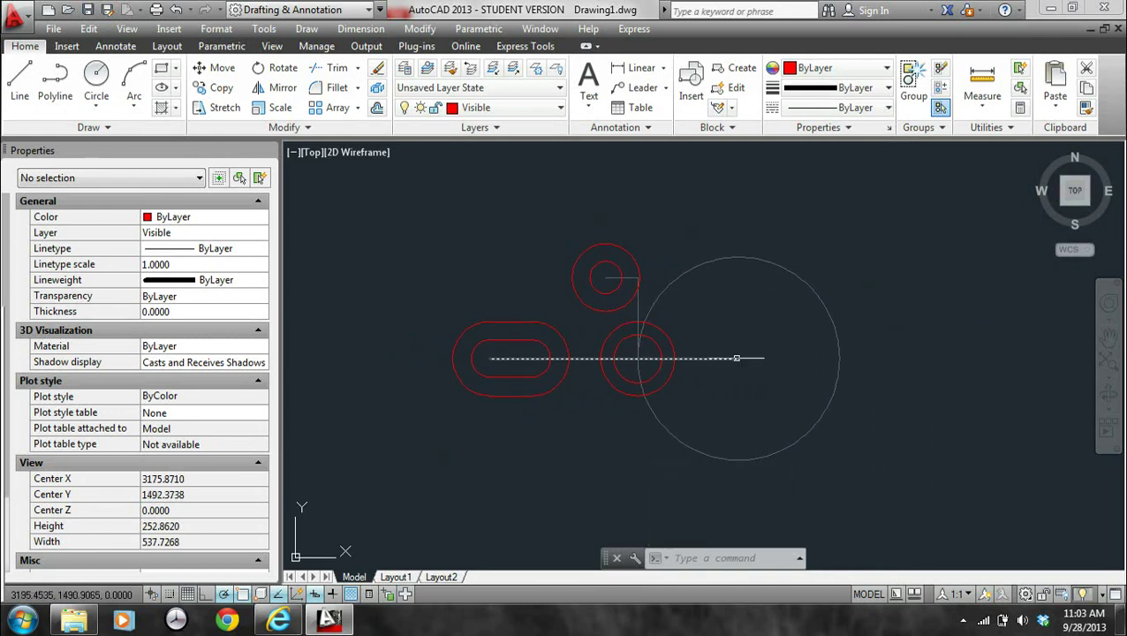
mouse_move(737, 359)
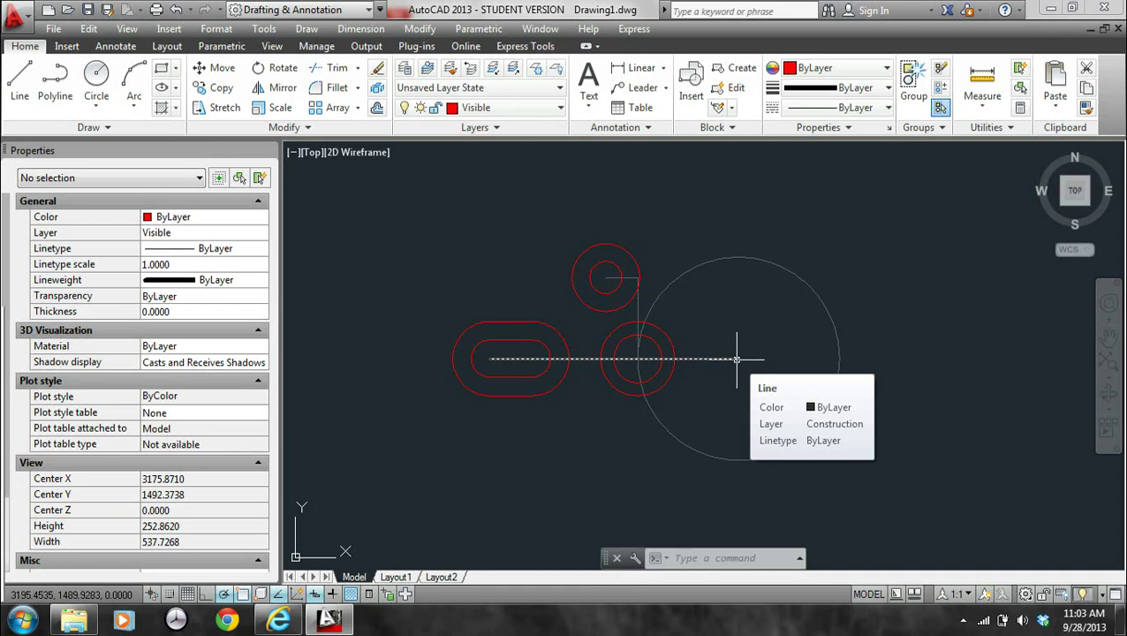
scroll(515, 295, up, 3)
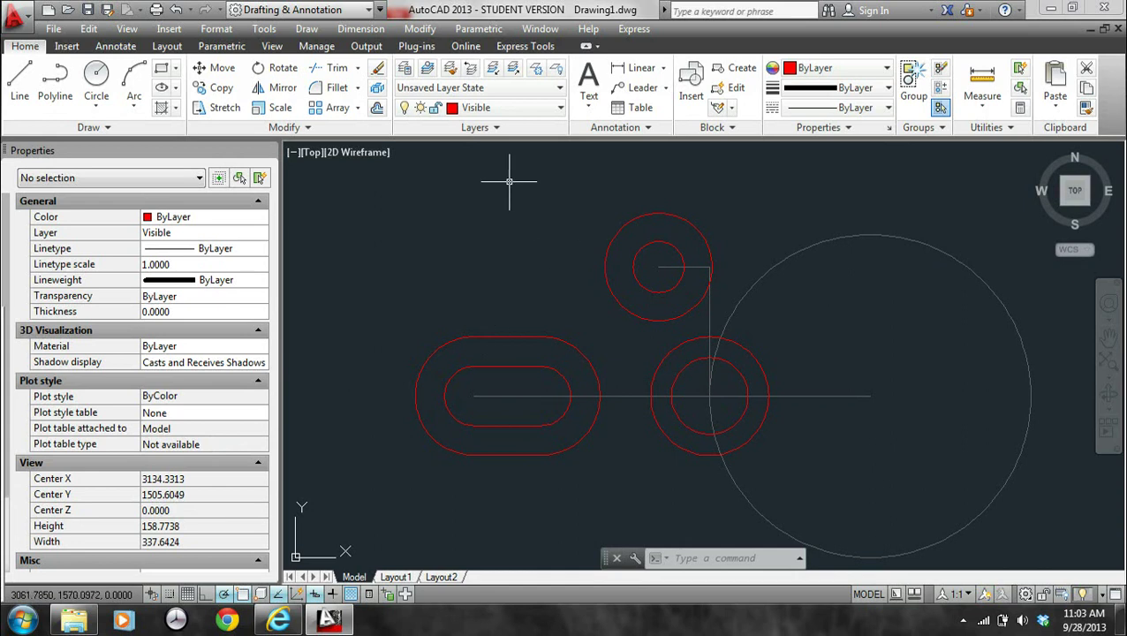
text(c)
key(Return)
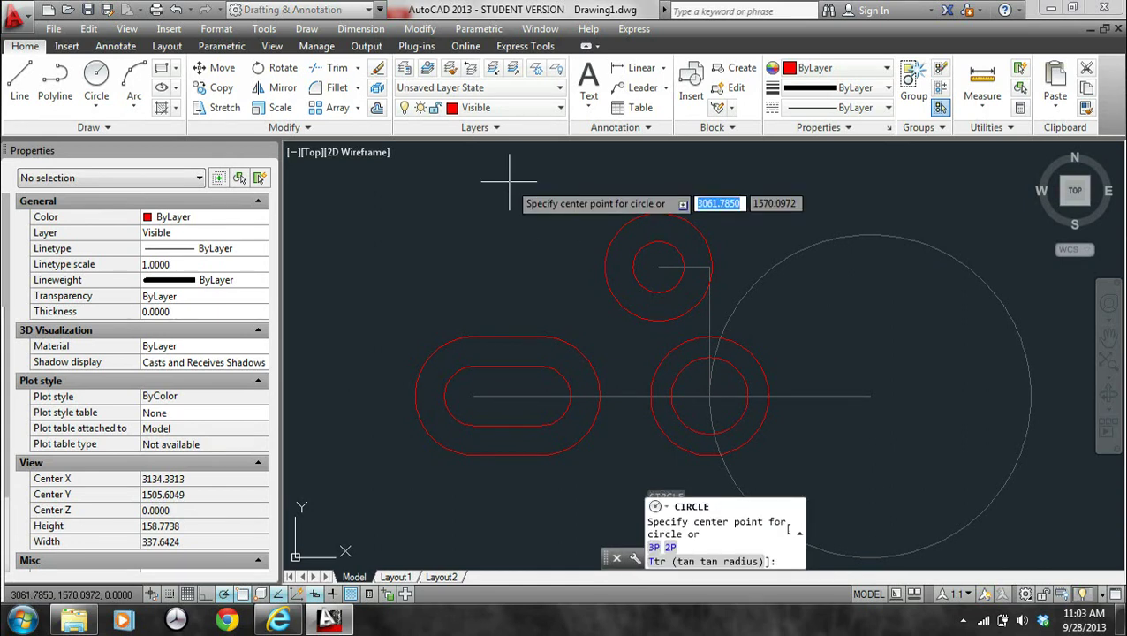
text(t)
key(Return)
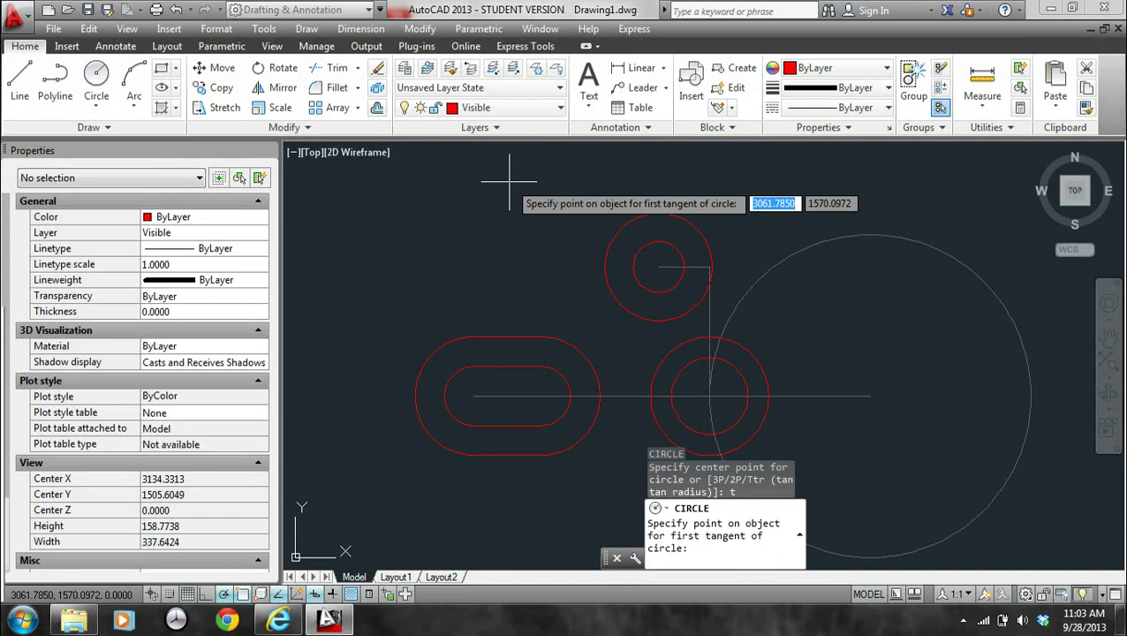
click(601, 261)
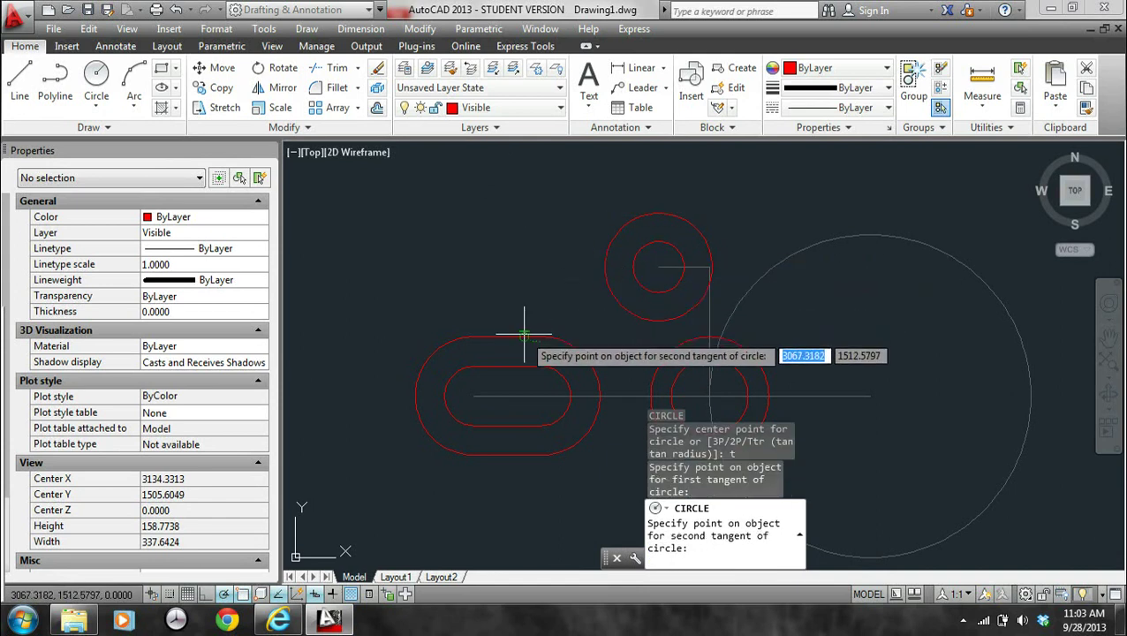
click(524, 335)
text(44)
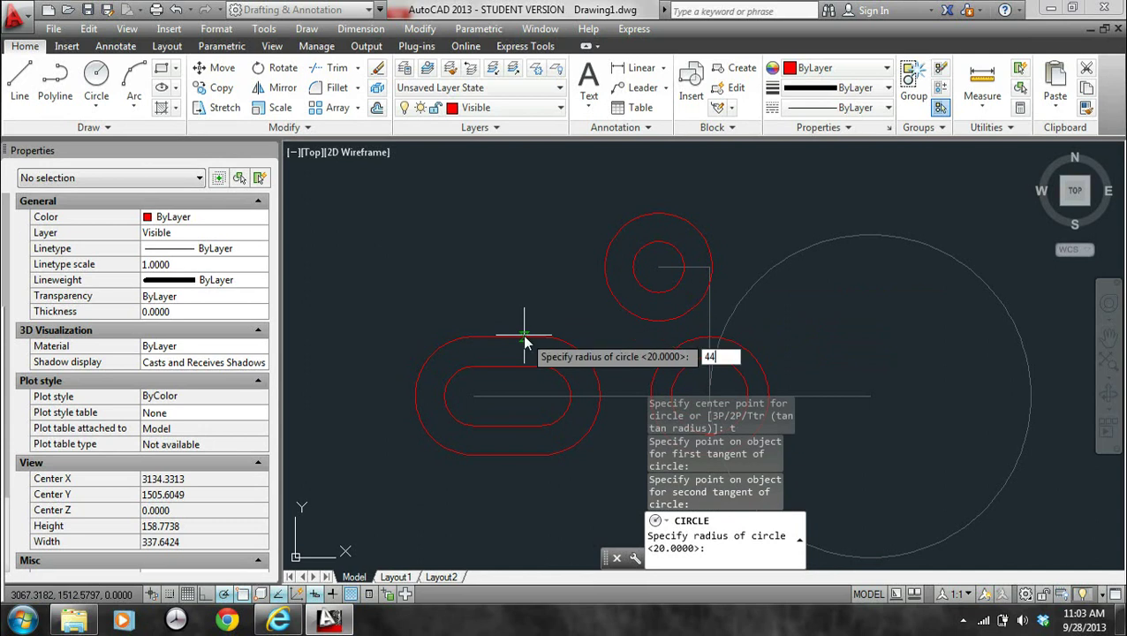
key(Return)
key(Escape)
key(Escape)
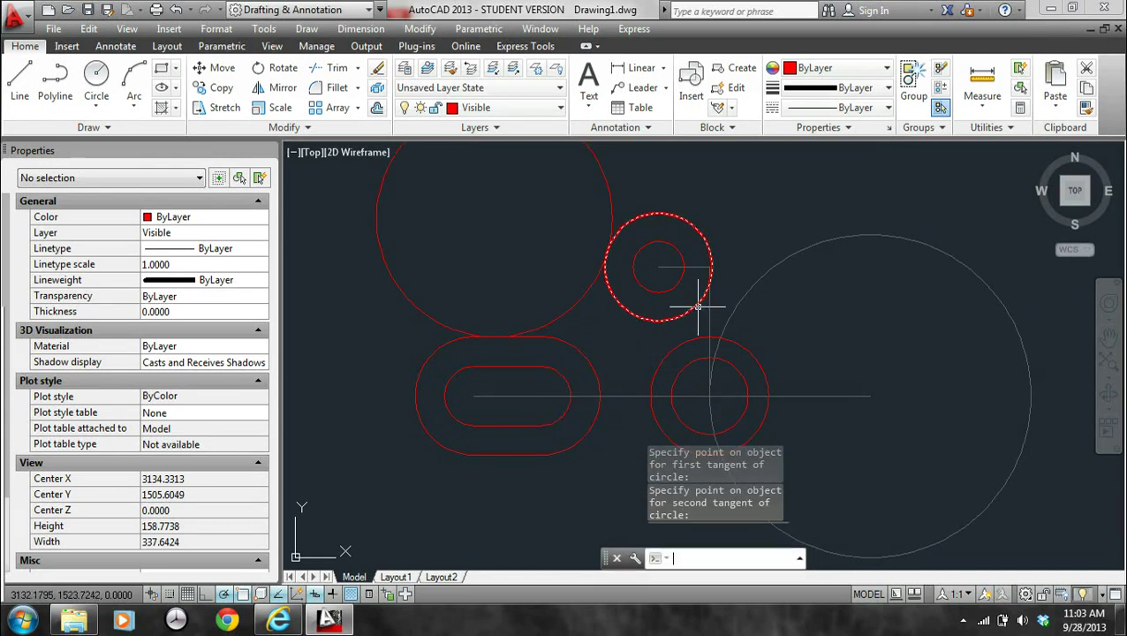
Trim the radius 44 circle, leaving only the arc between the upper outer circle and the outer slot
text(tr)
key(Return)
key(Return)
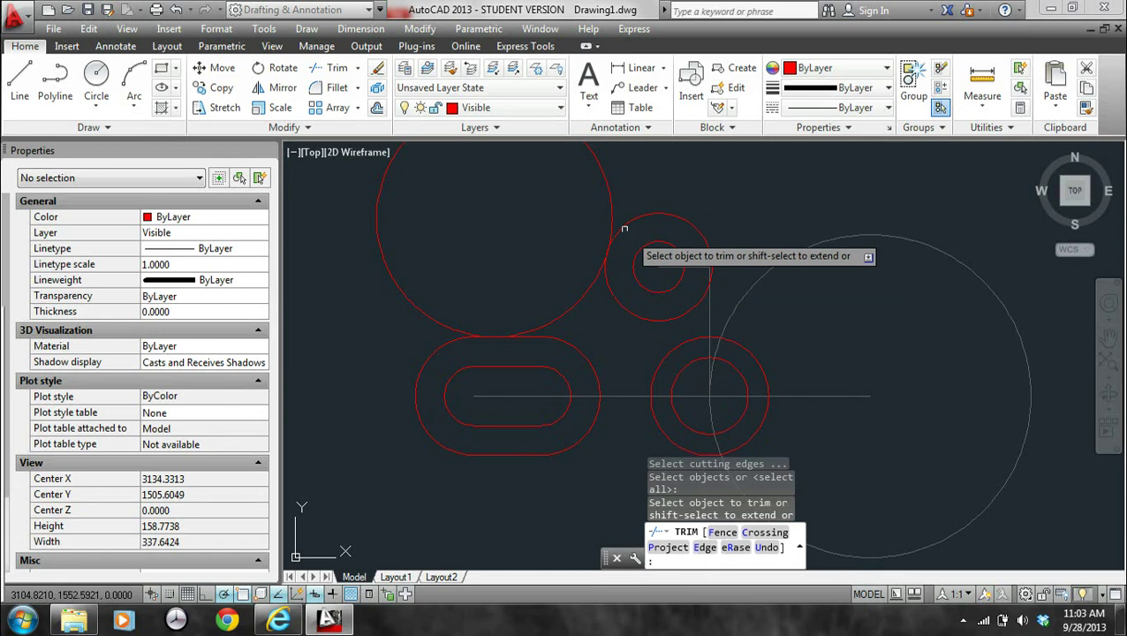
click(614, 221)
key(Escape)
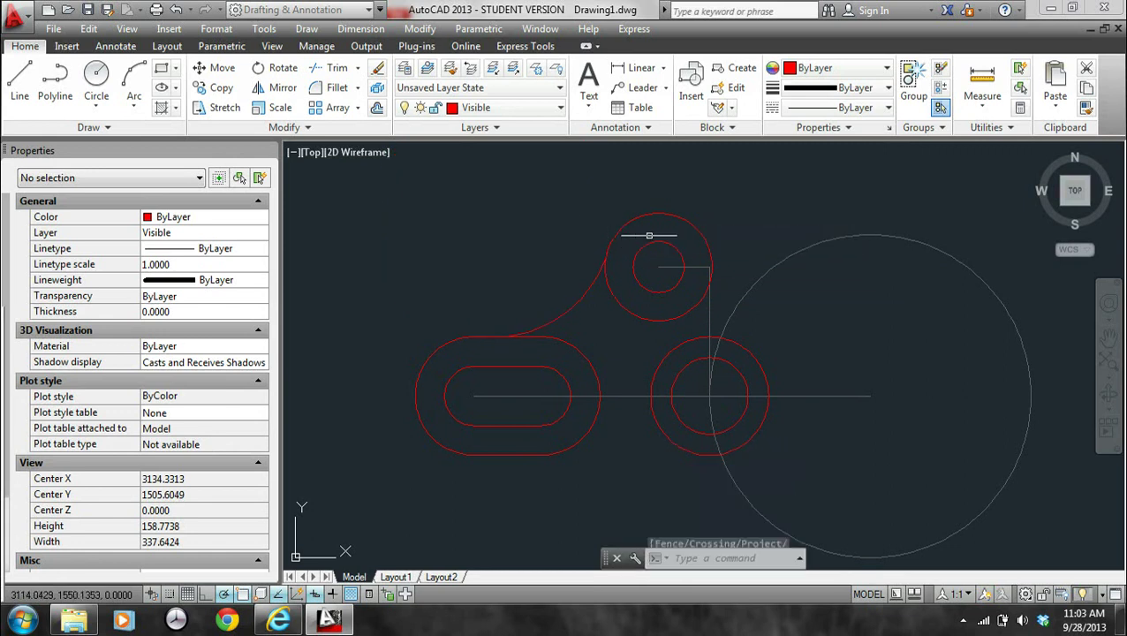
middle_drag(688, 258, 616, 219)
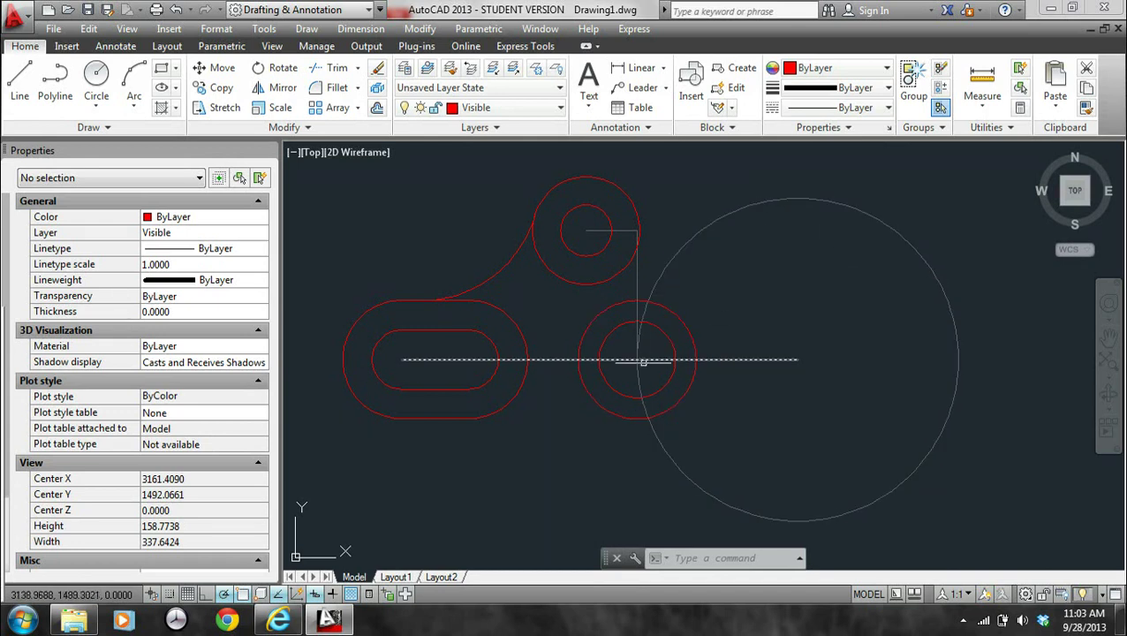
mouse_move(642, 359)
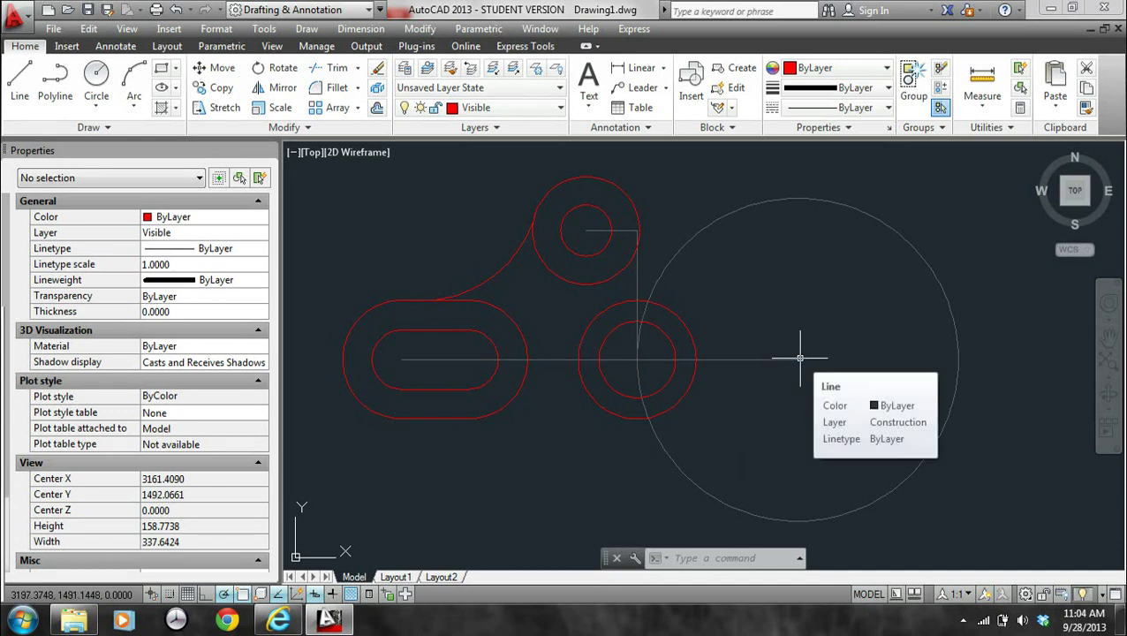
click(754, 205)
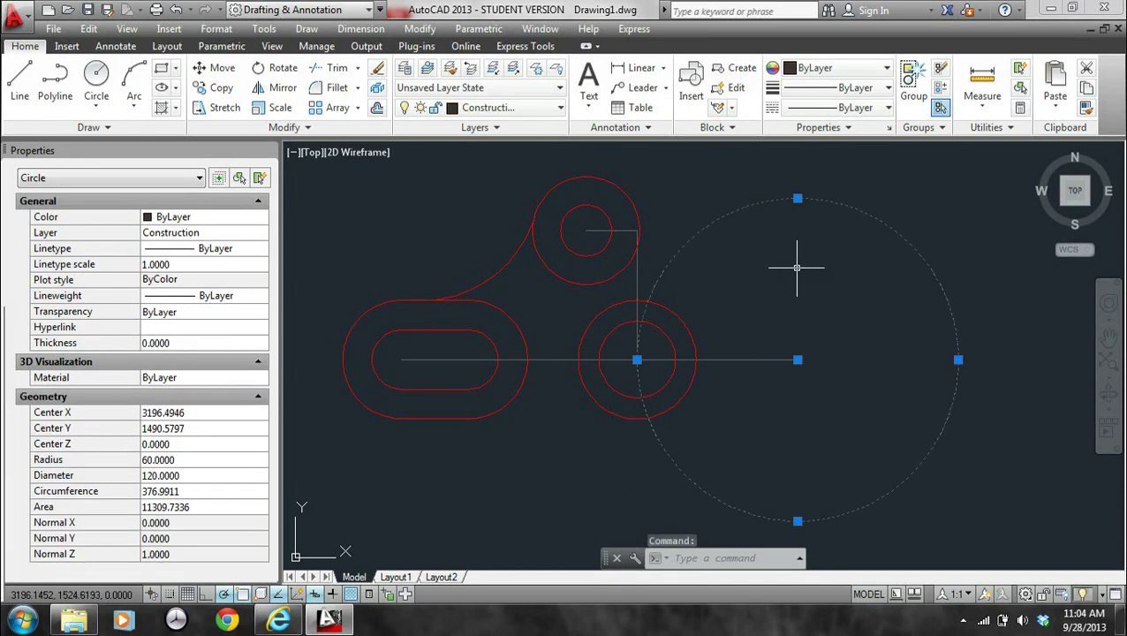
key(Escape)
key(Escape)
key(Escape)
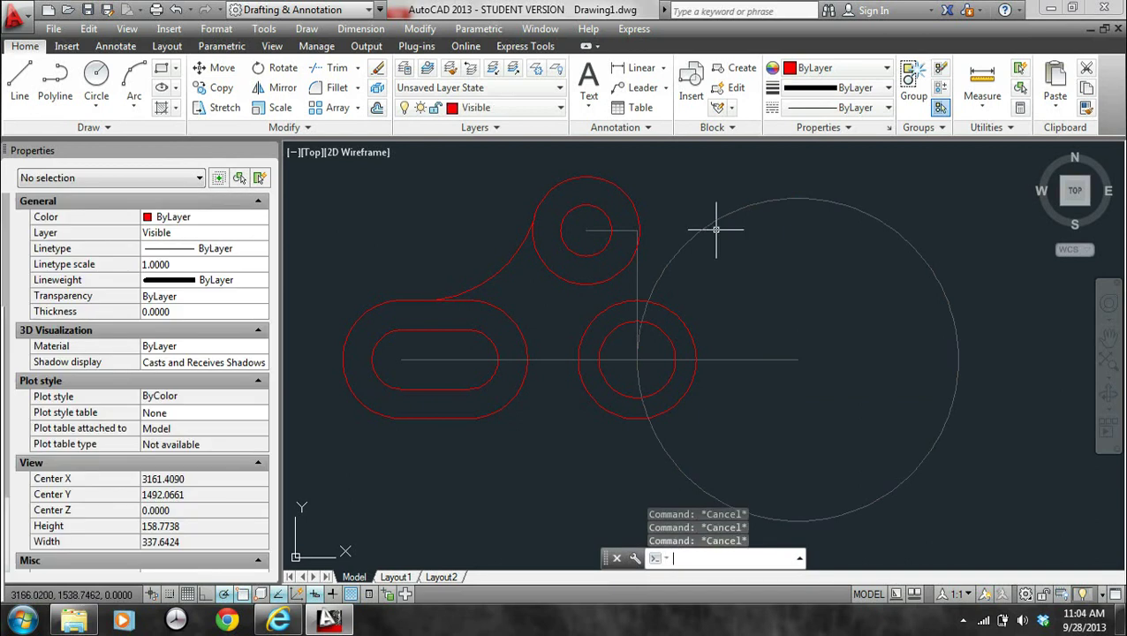
On the Construction layer, draw a radius 60 circle centered on the right double circle, reaching the horizontal construction line's right endpoint
click(527, 108)
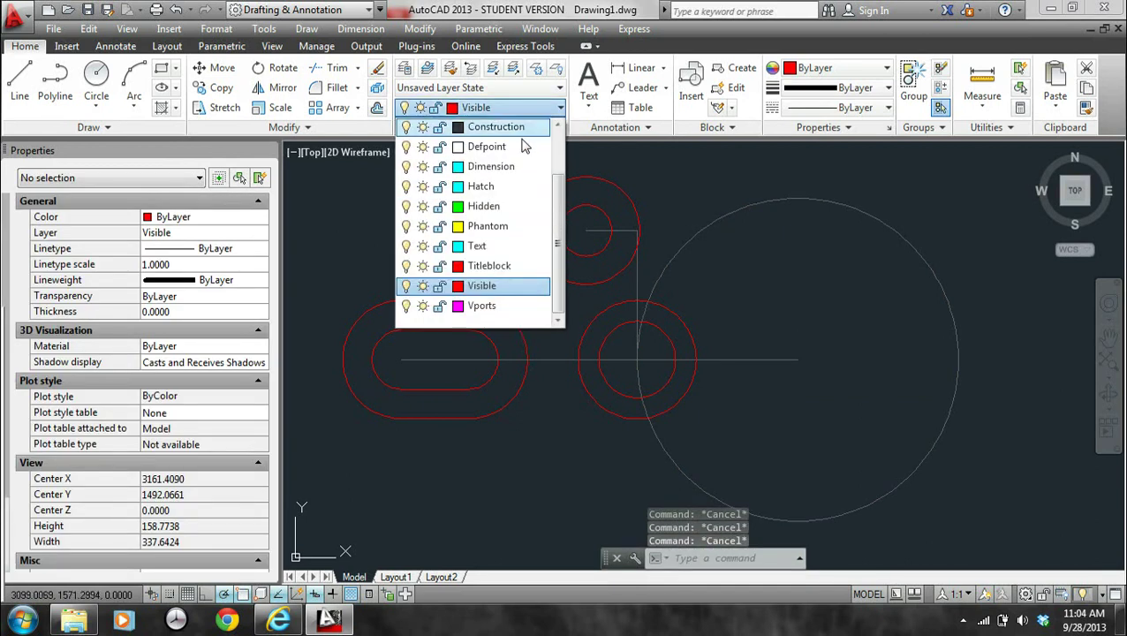
click(508, 127)
text(c)
key(Return)
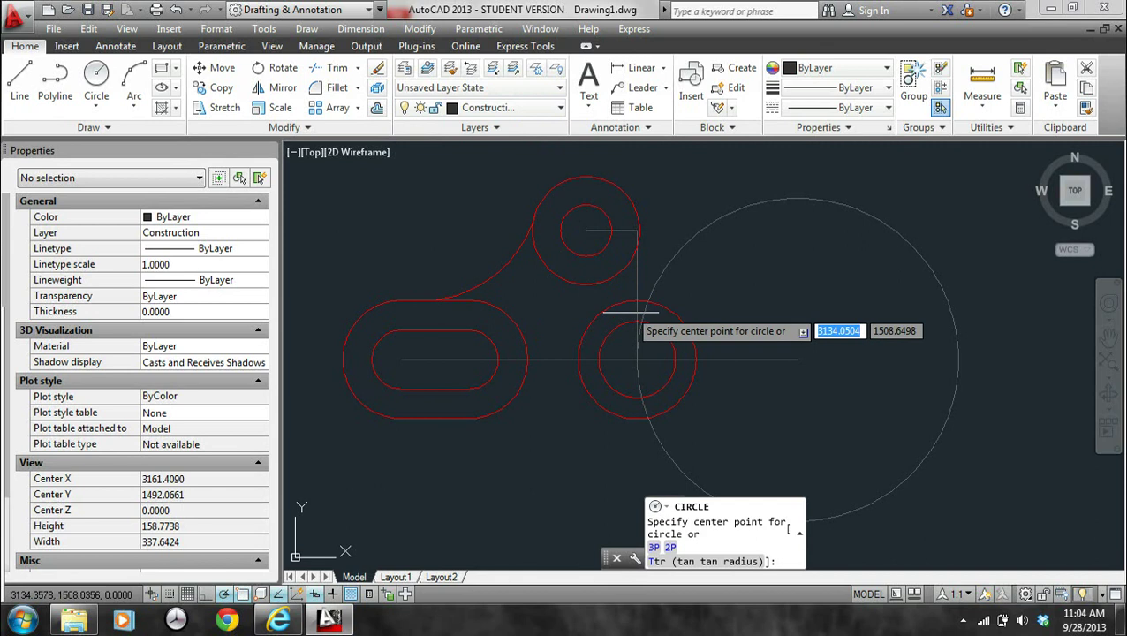
click(636, 359)
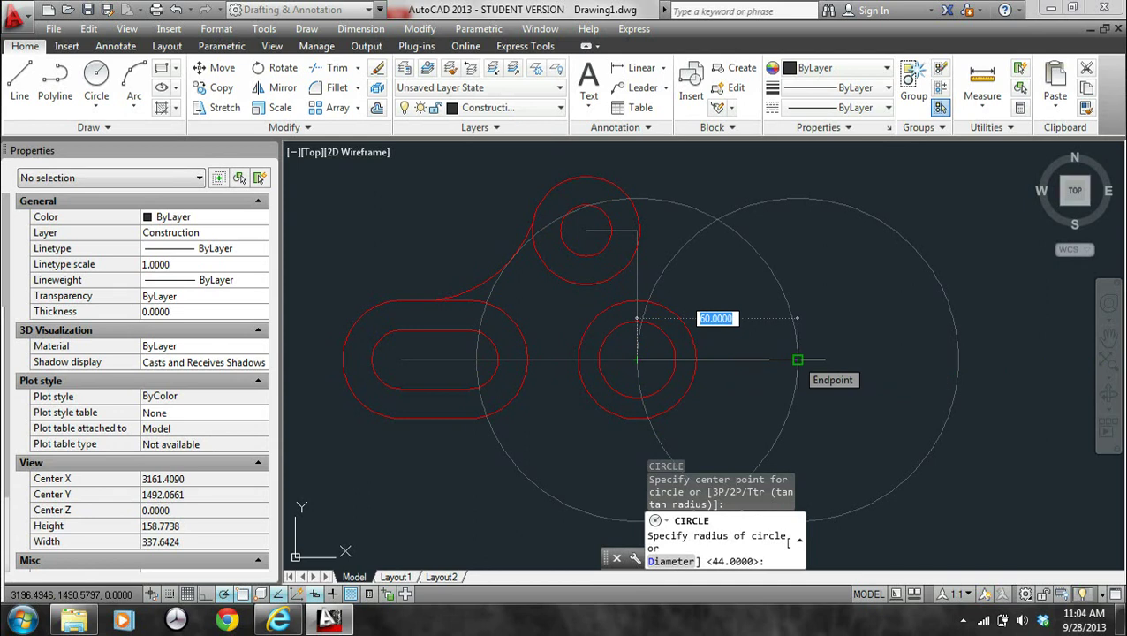
key(Escape)
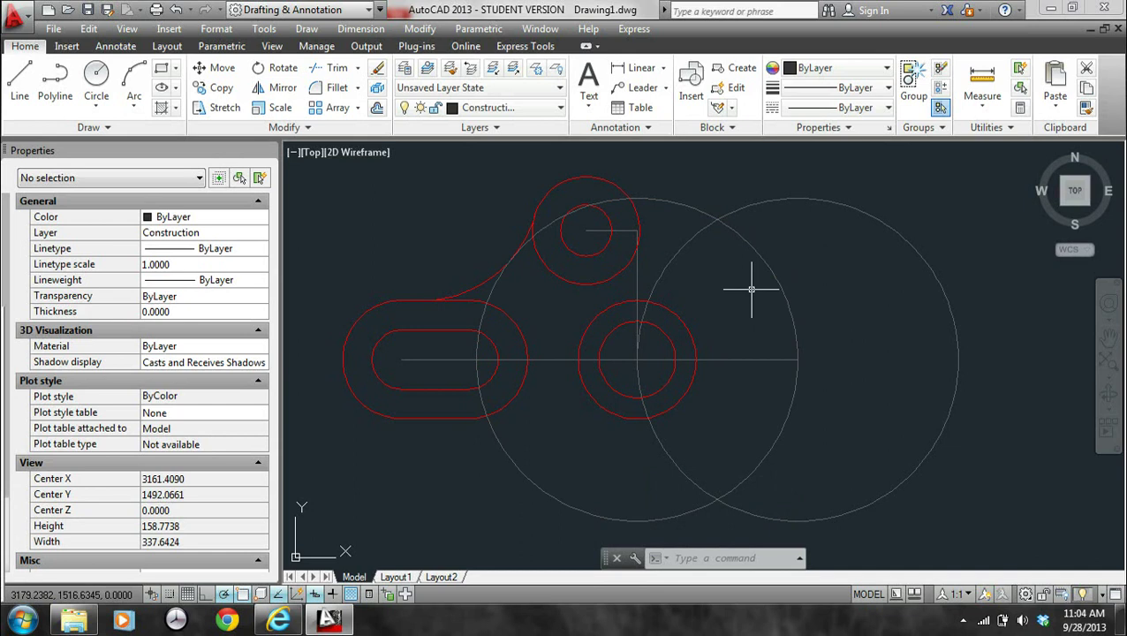
Draw a construction line from the right double circle's center up and right at about 40 degrees, using a 10-degree polar tracking increment
middle_drag(868, 307, 839, 358)
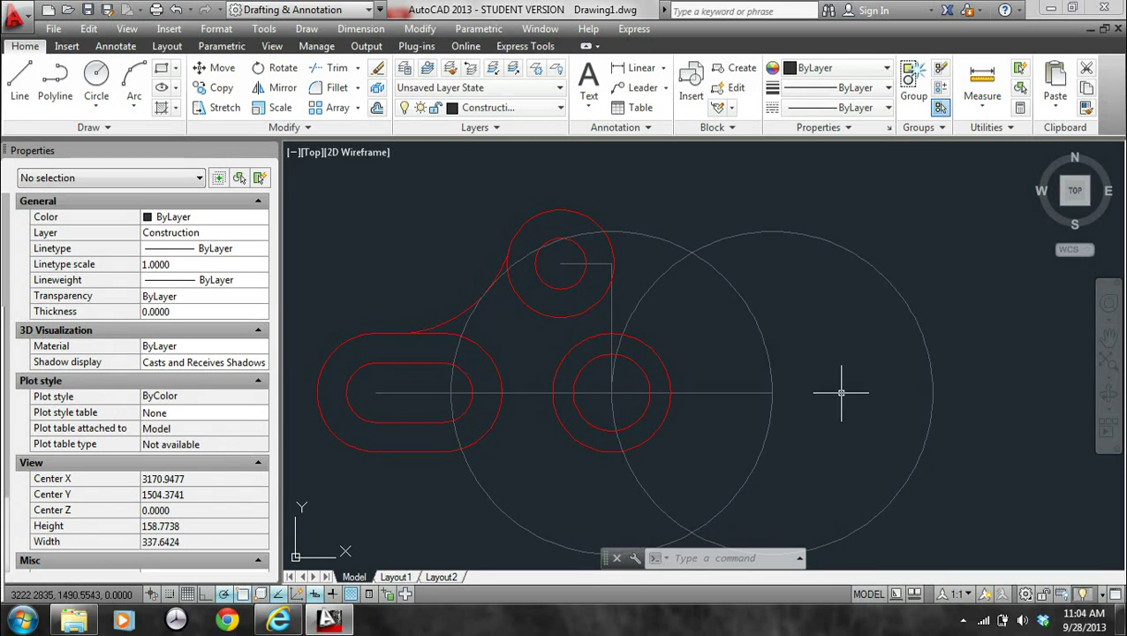
text(l)
key(Return)
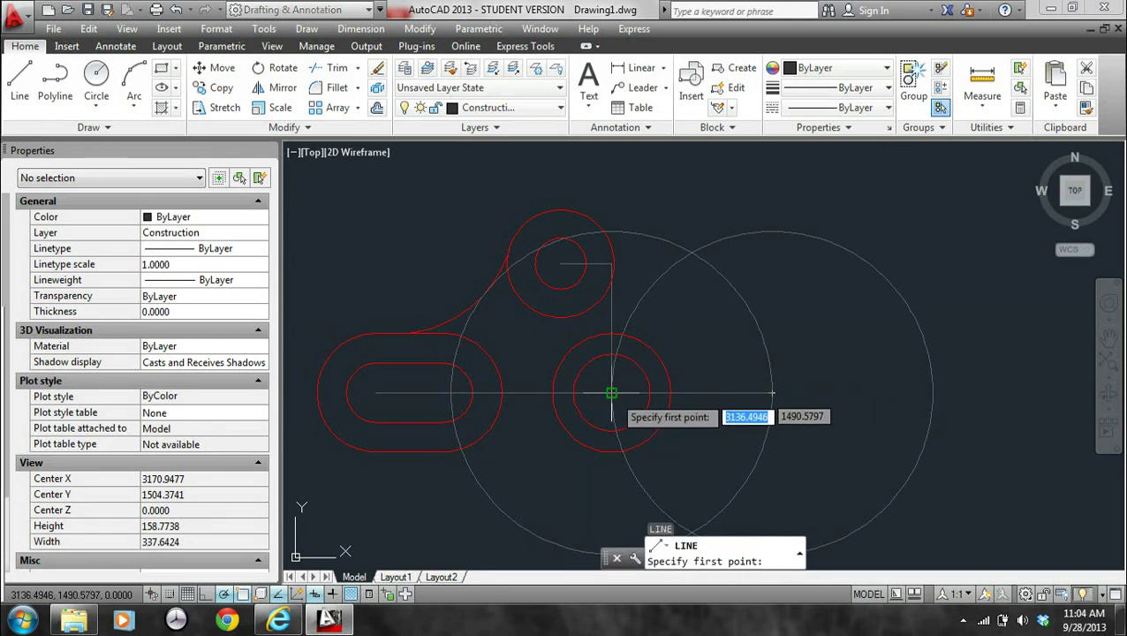
click(611, 393)
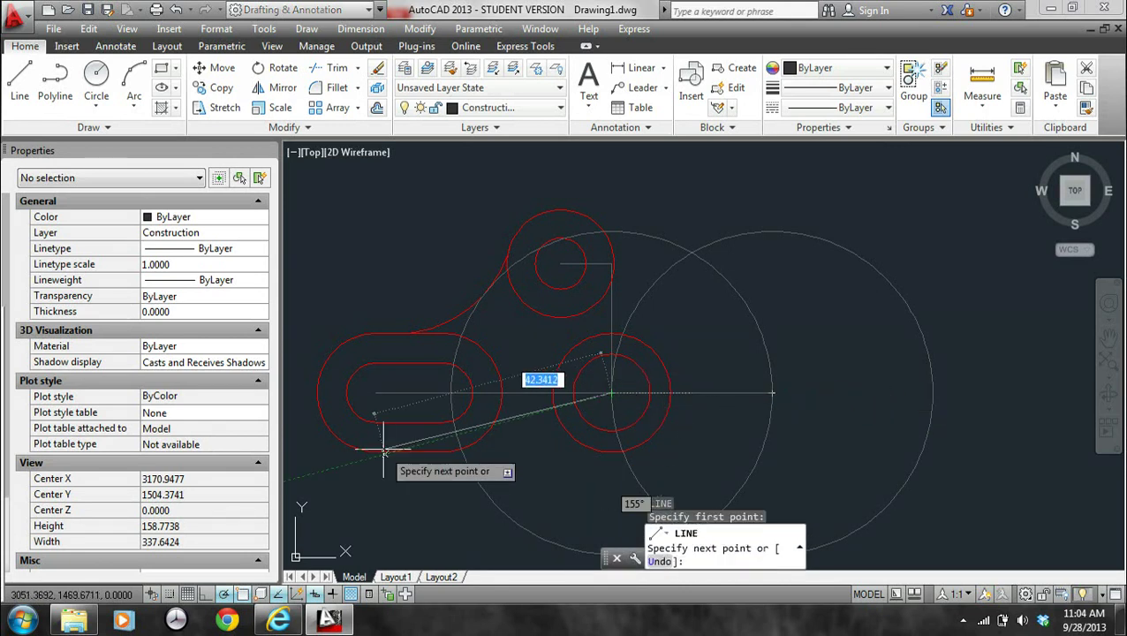
right_click(223, 595)
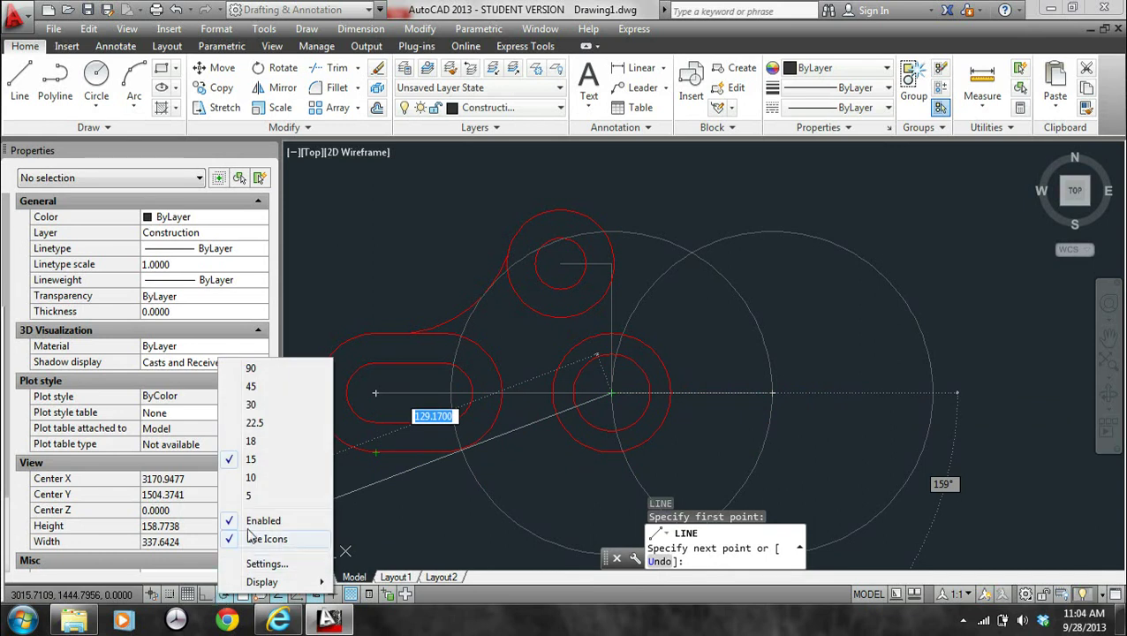
click(282, 564)
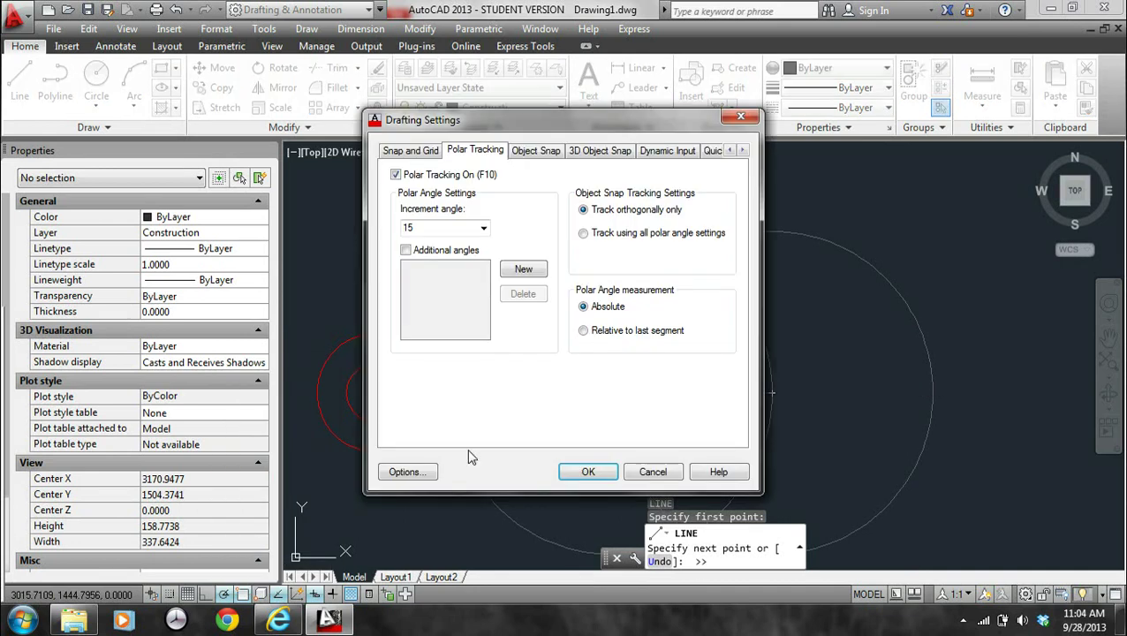
click(483, 227)
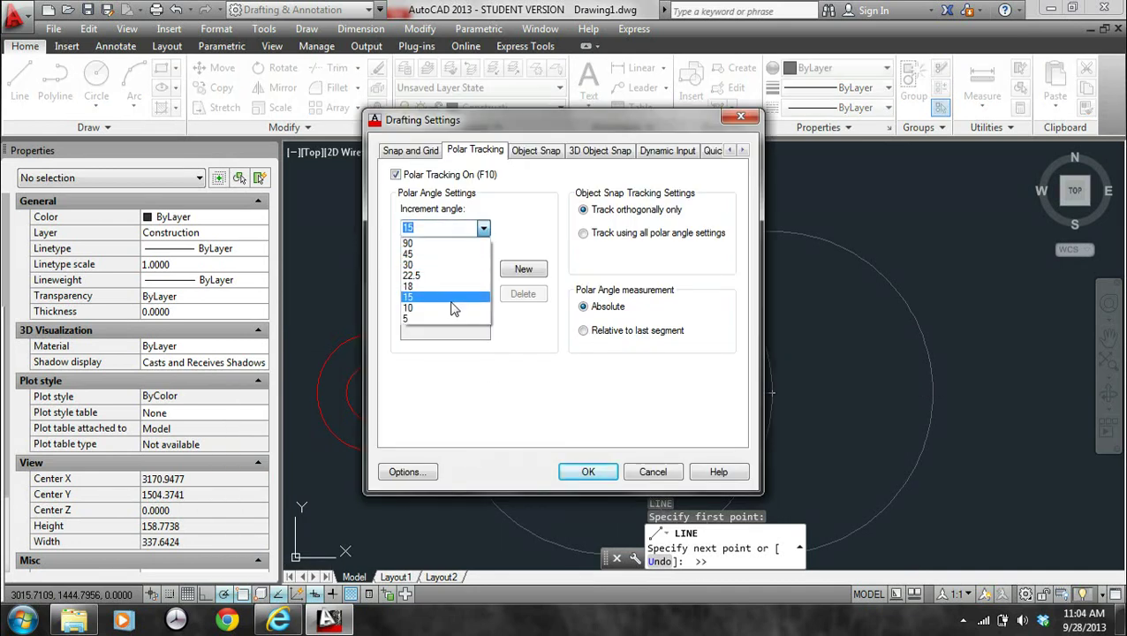
click(452, 313)
click(589, 472)
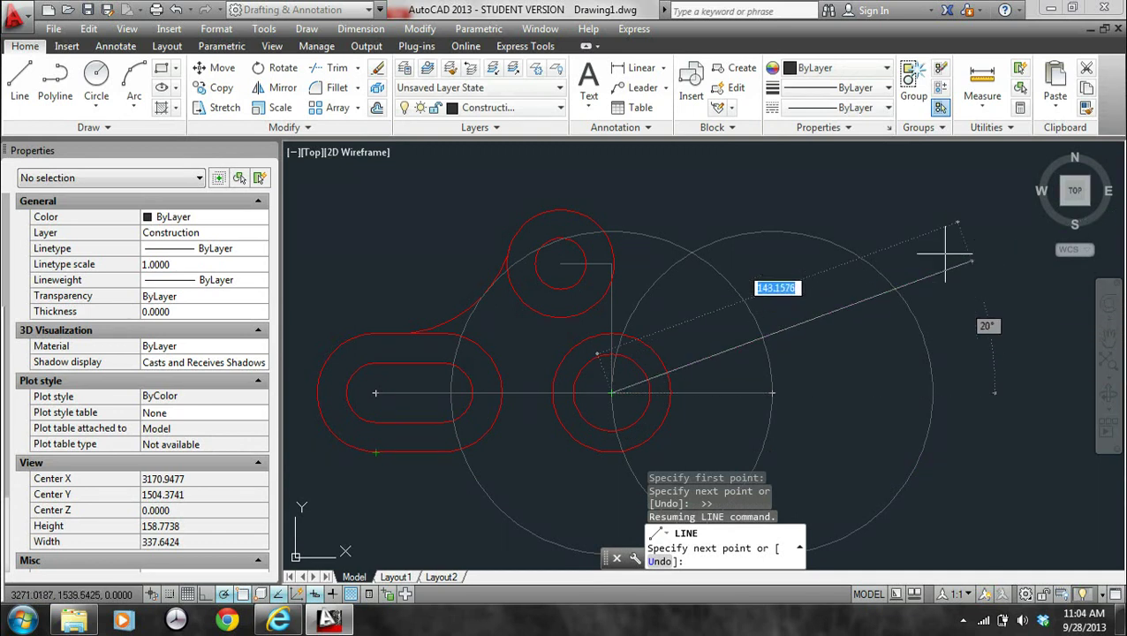
click(835, 201)
key(Escape)
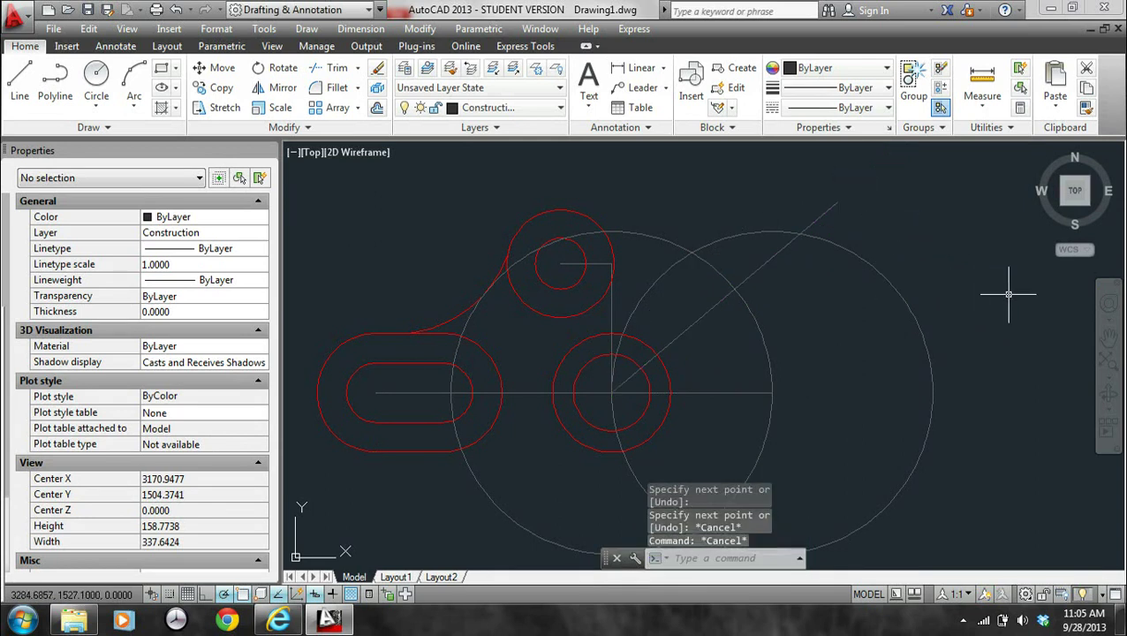
Offset the radius 60 construction circle around the right double circle by 11, once outward and once inward
middle_drag(1000, 295, 977, 284)
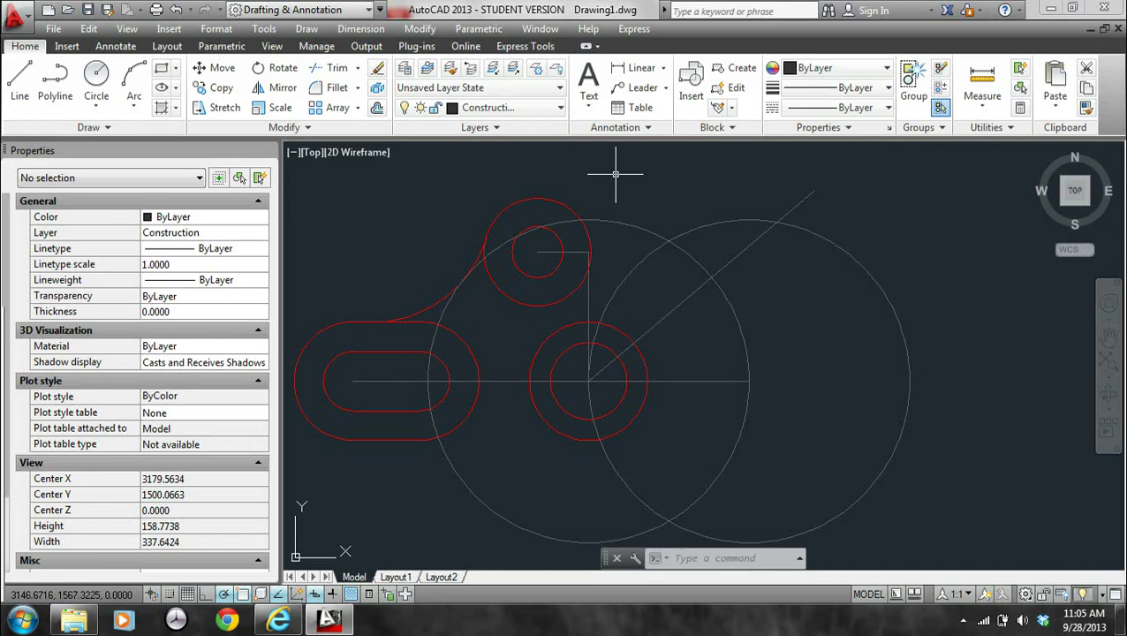
click(678, 243)
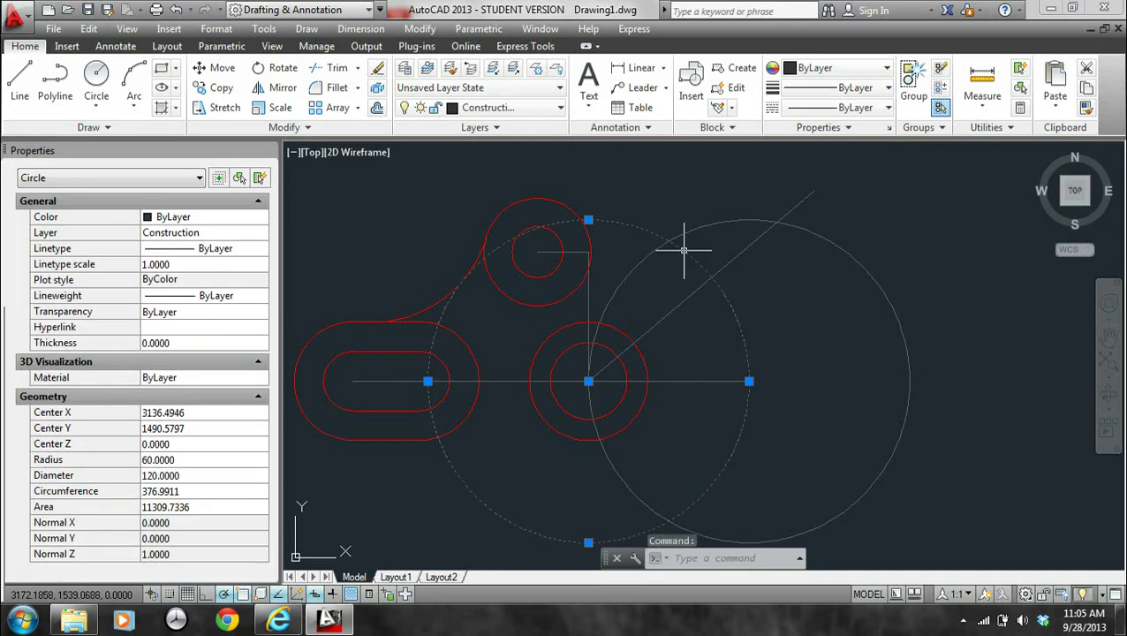
key(Escape)
key(Escape)
key(Escape)
text(o)
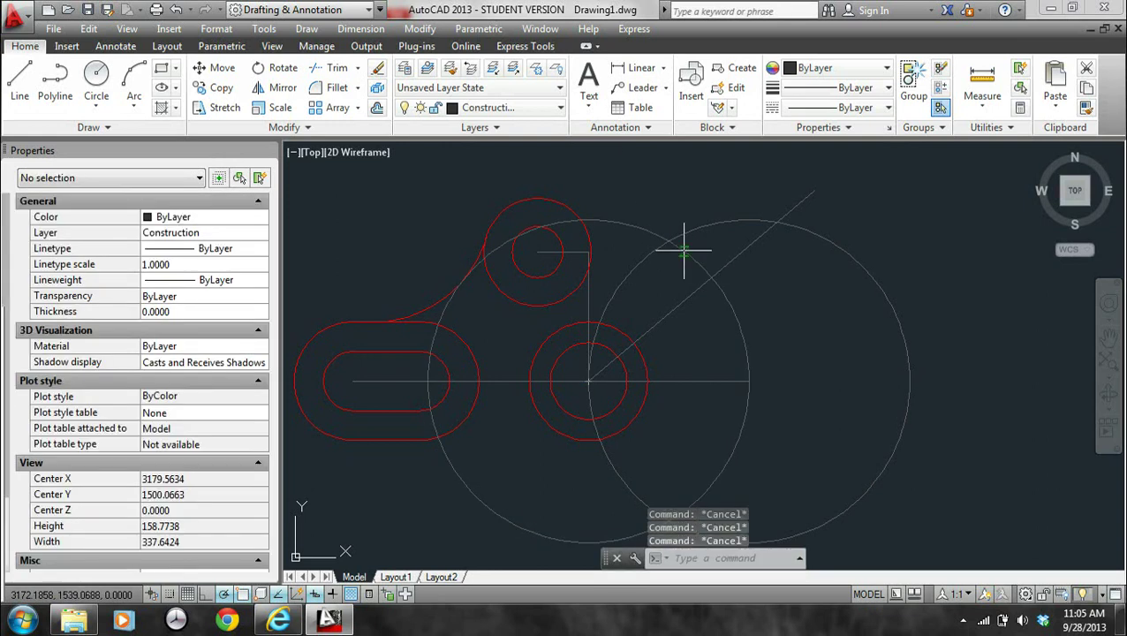
key(Return)
text(1)
text(11)
key(Return)
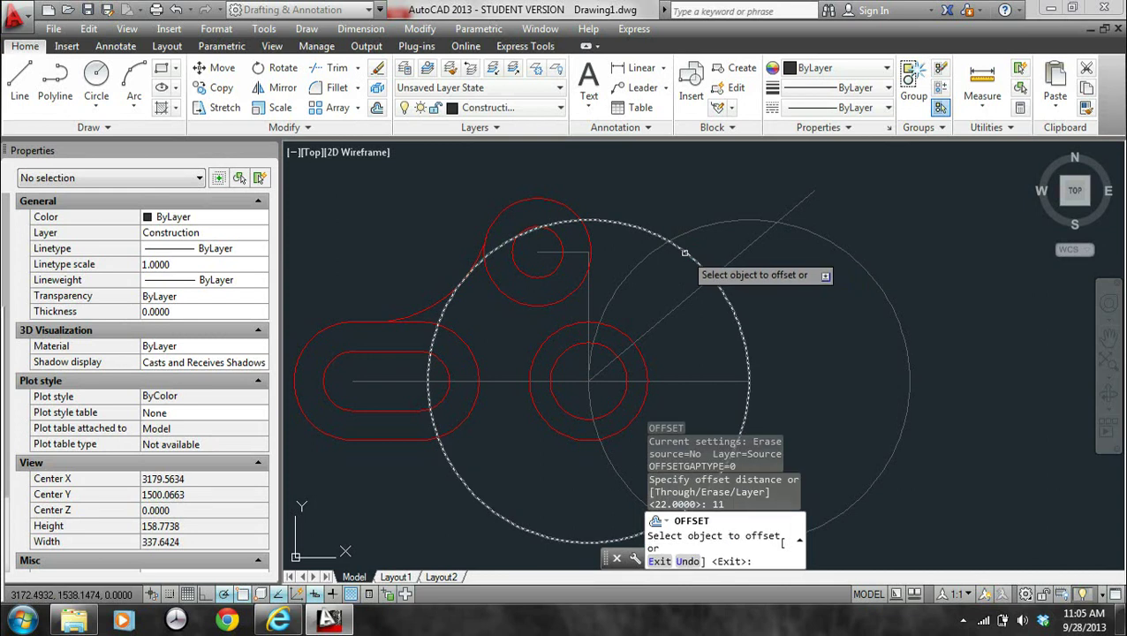
click(674, 244)
click(782, 279)
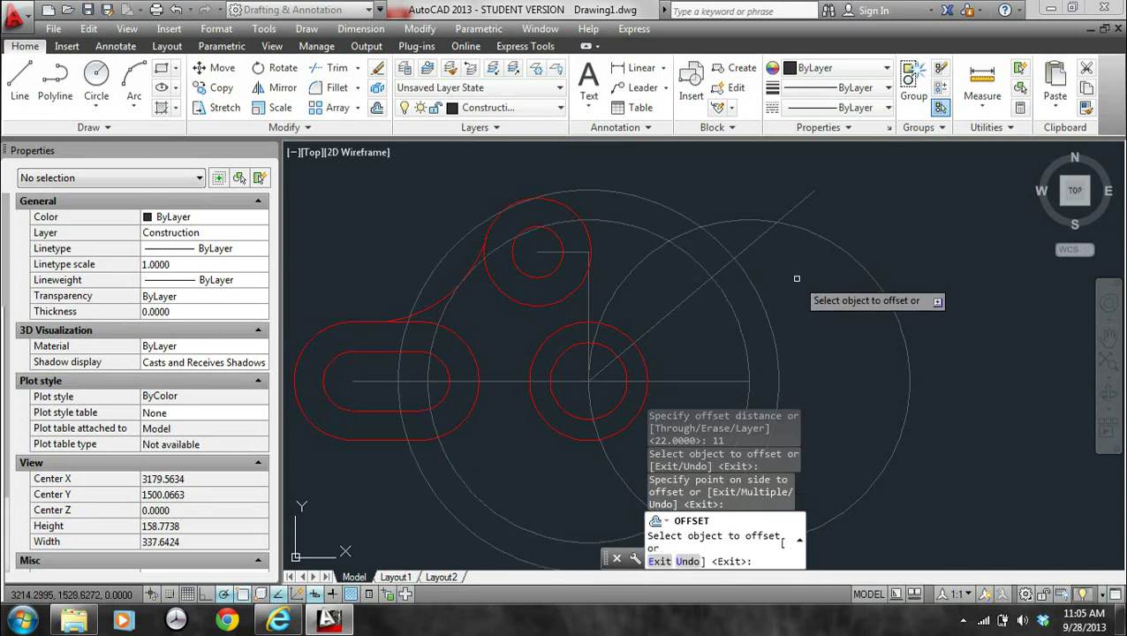
click(733, 316)
click(699, 330)
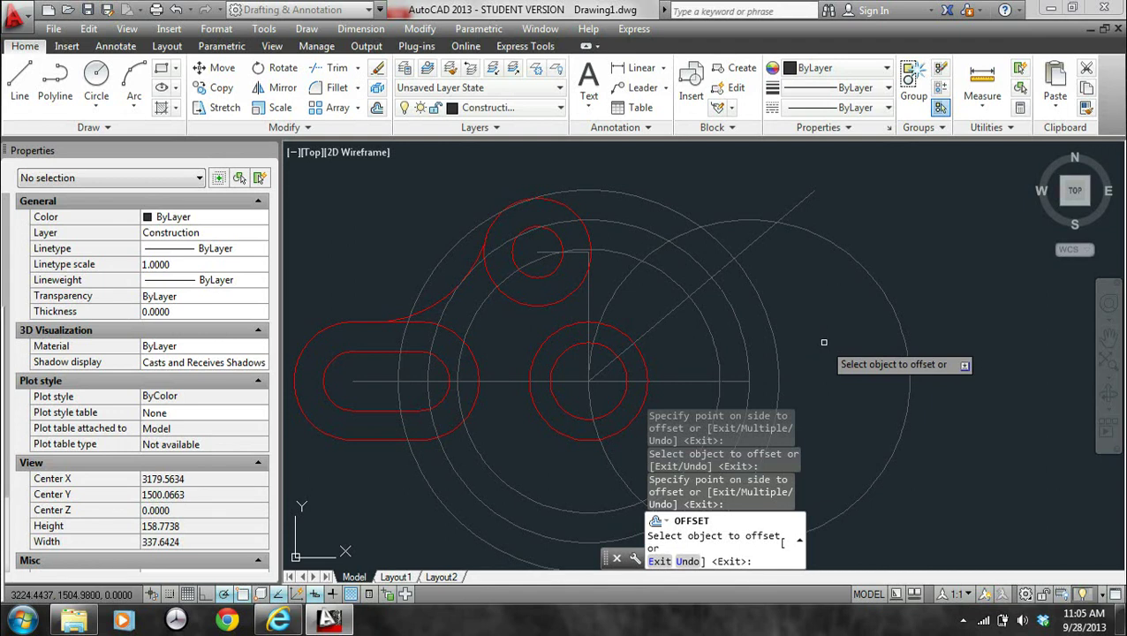
key(Escape)
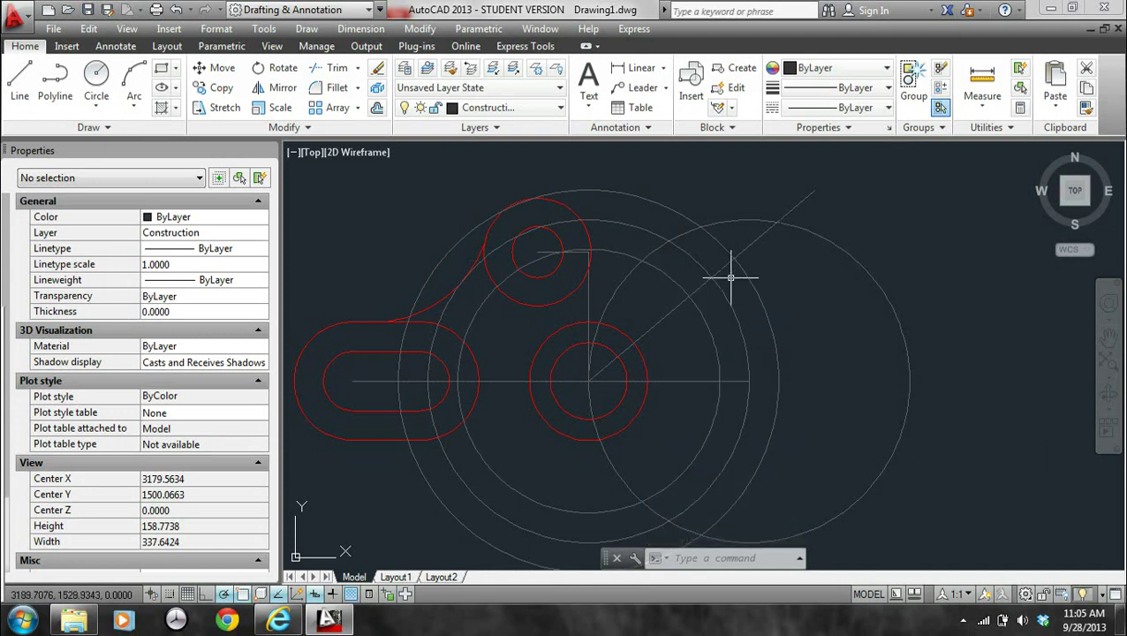
key(Escape)
key(Escape)
Offset the outermost ring outward and the innermost offset ring inward by another 11
middle_drag(792, 297, 748, 261)
key(Escape)
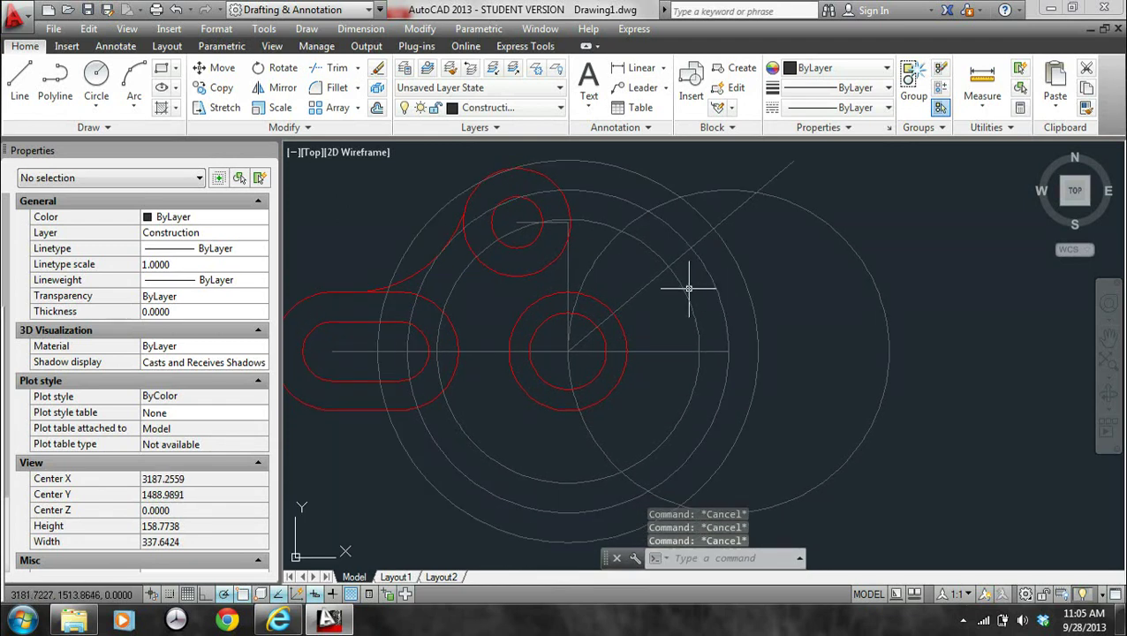
text(o)
key(Return)
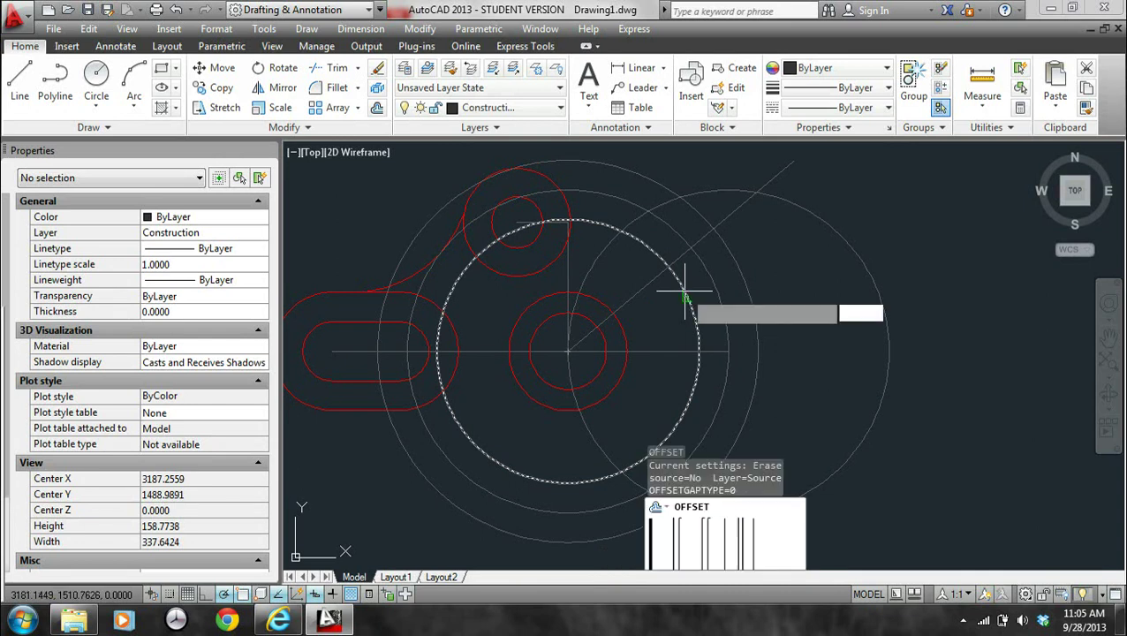
text(11)
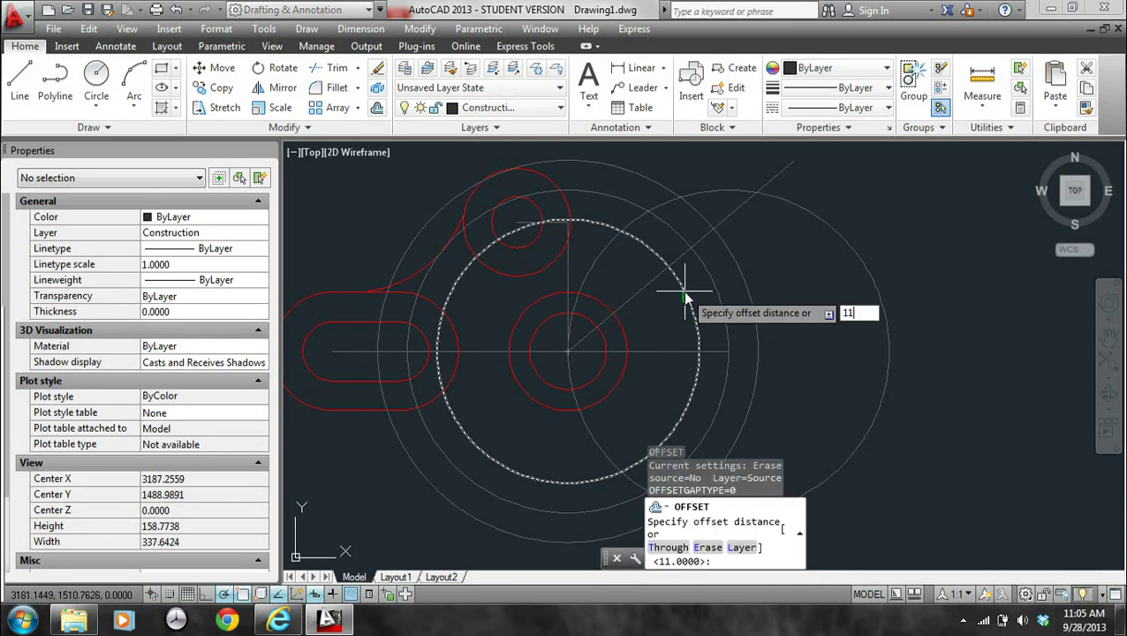
key(Return)
click(743, 280)
click(747, 281)
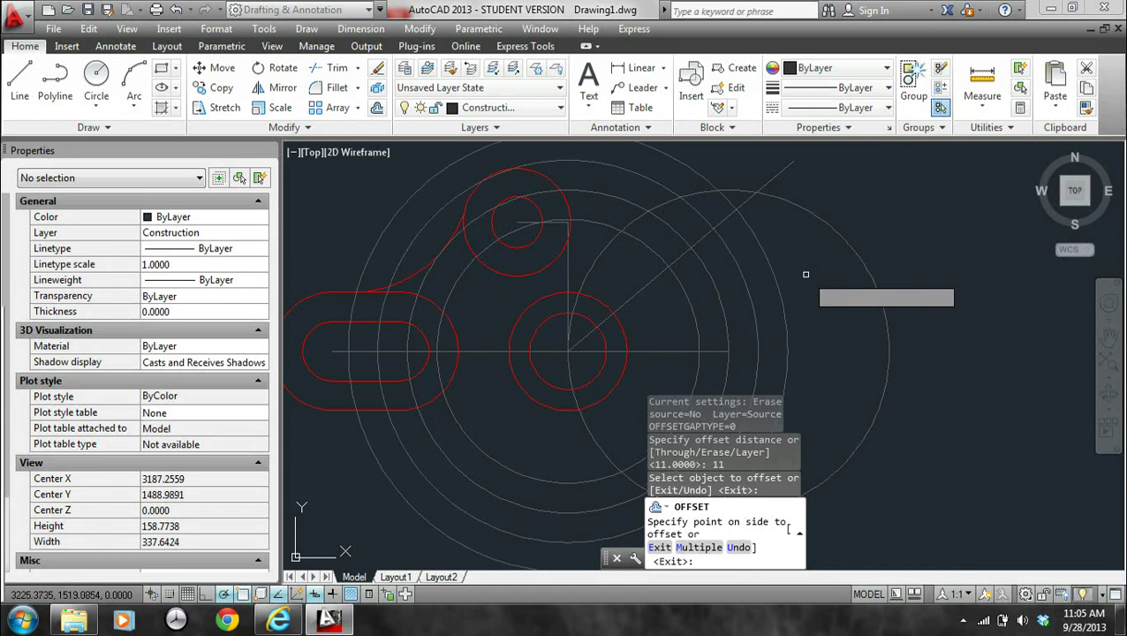
click(691, 311)
click(733, 331)
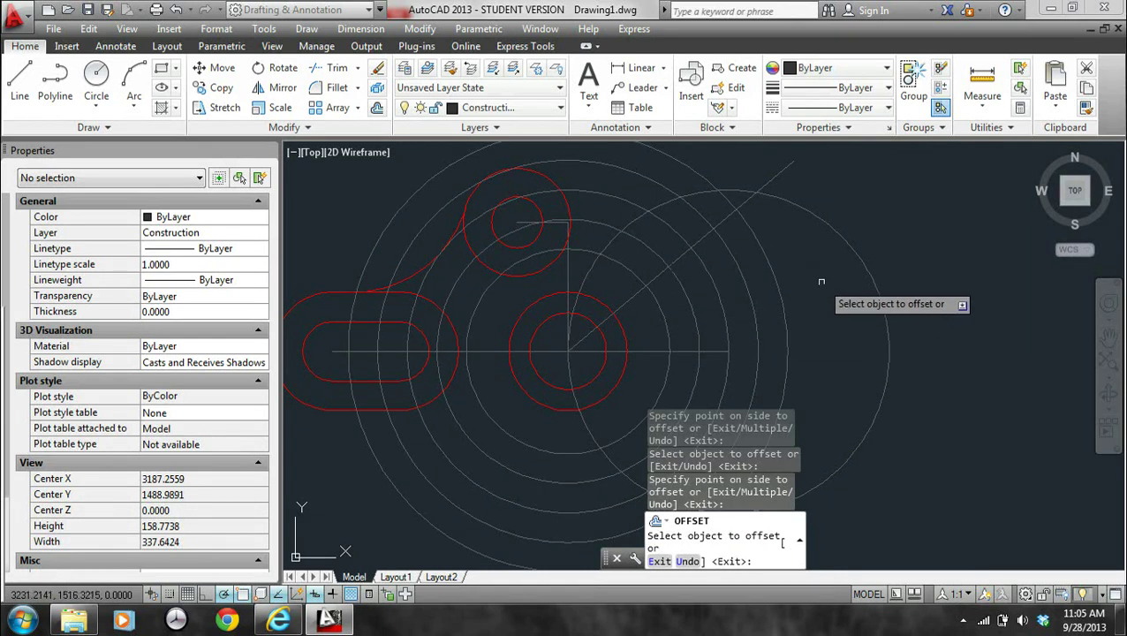
key(Escape)
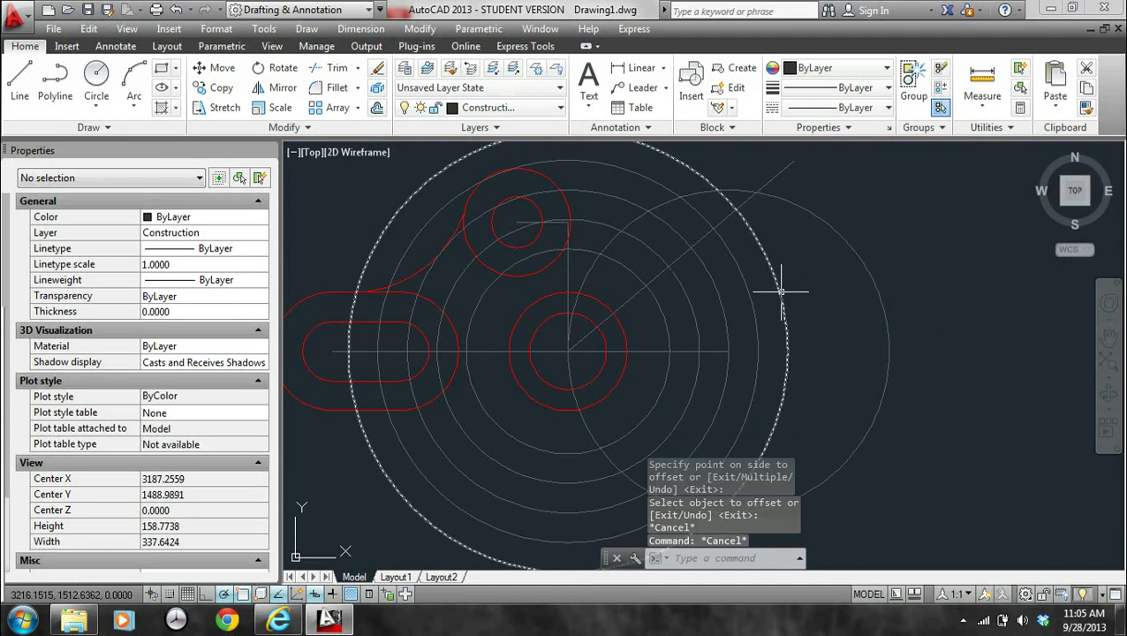
Move the four offset circles to the layer of the red outlines, leaving the radius 60 circle on the Construction layer
click(785, 291)
click(753, 303)
click(728, 303)
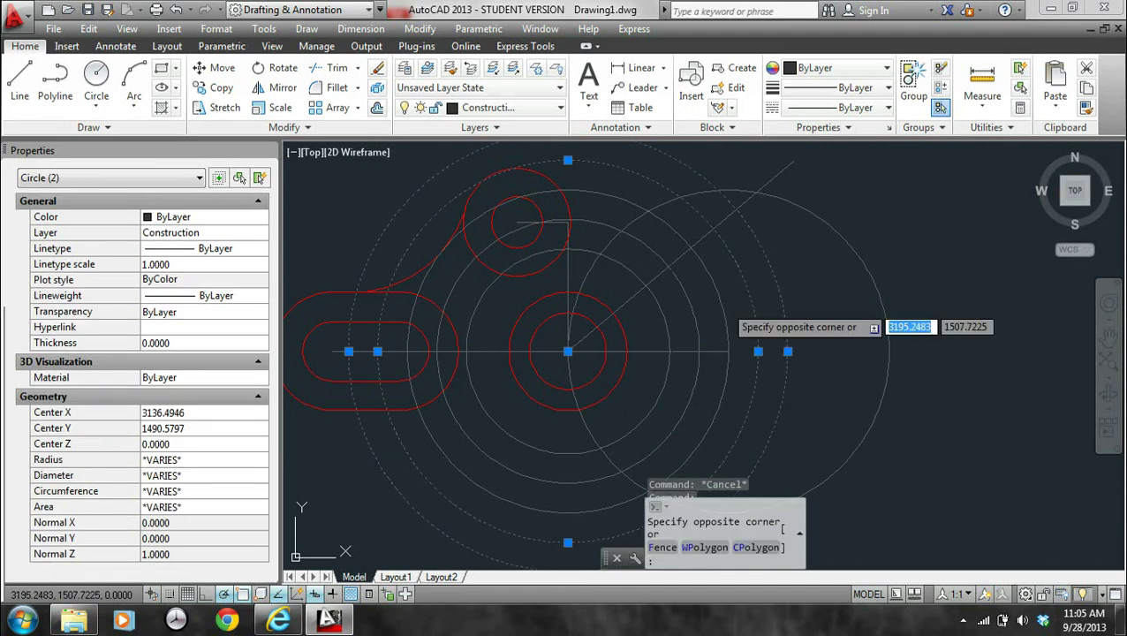
click(696, 318)
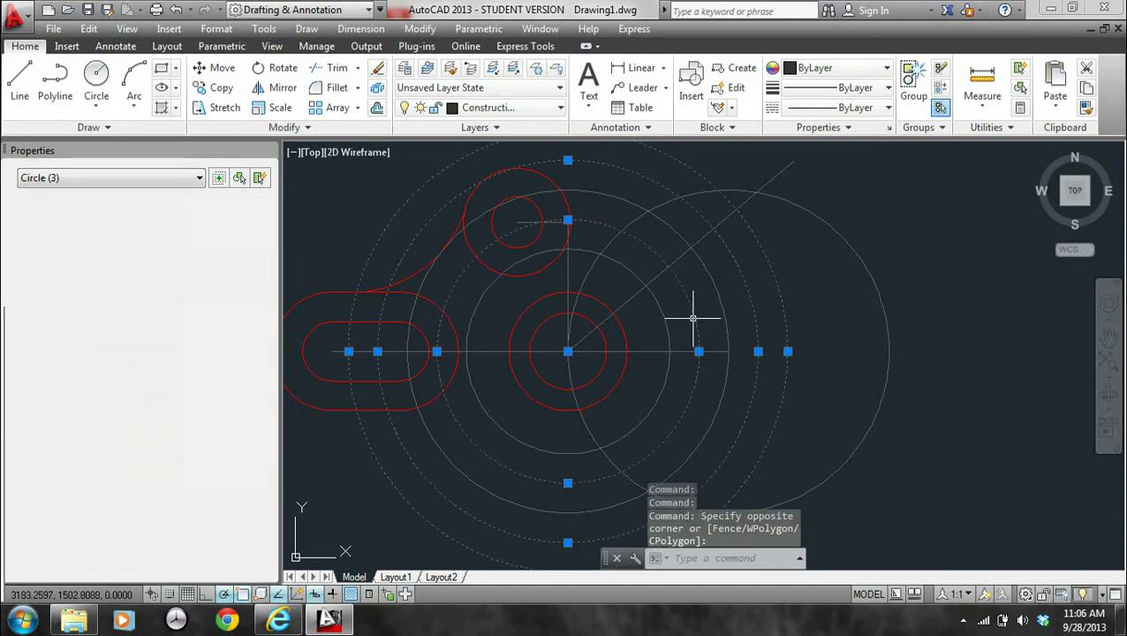
click(662, 327)
click(715, 298)
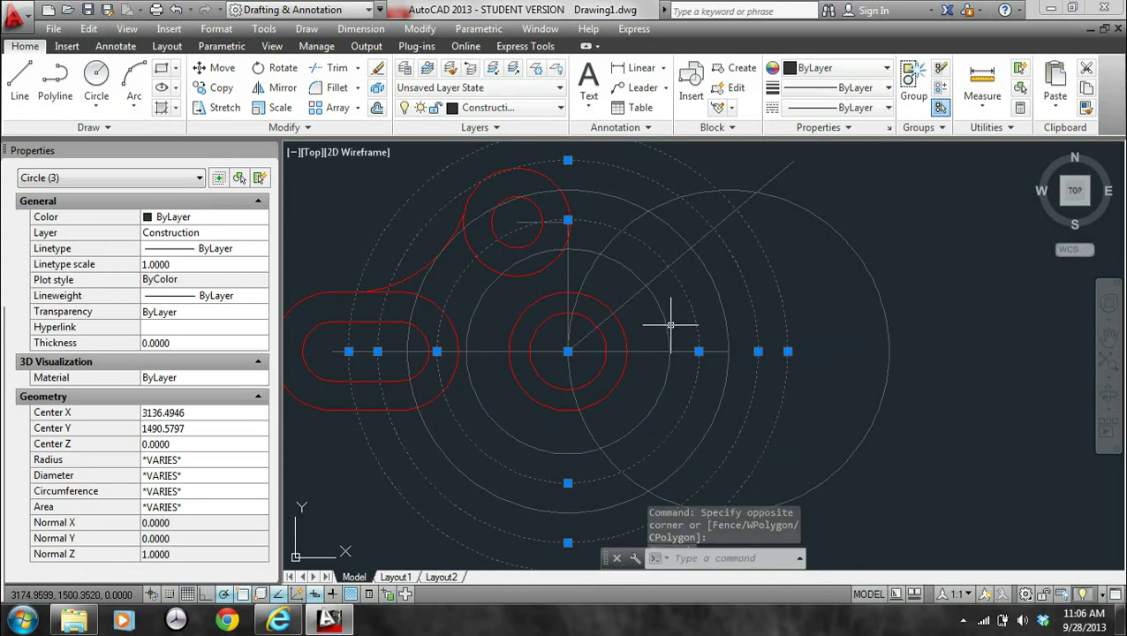
click(722, 308)
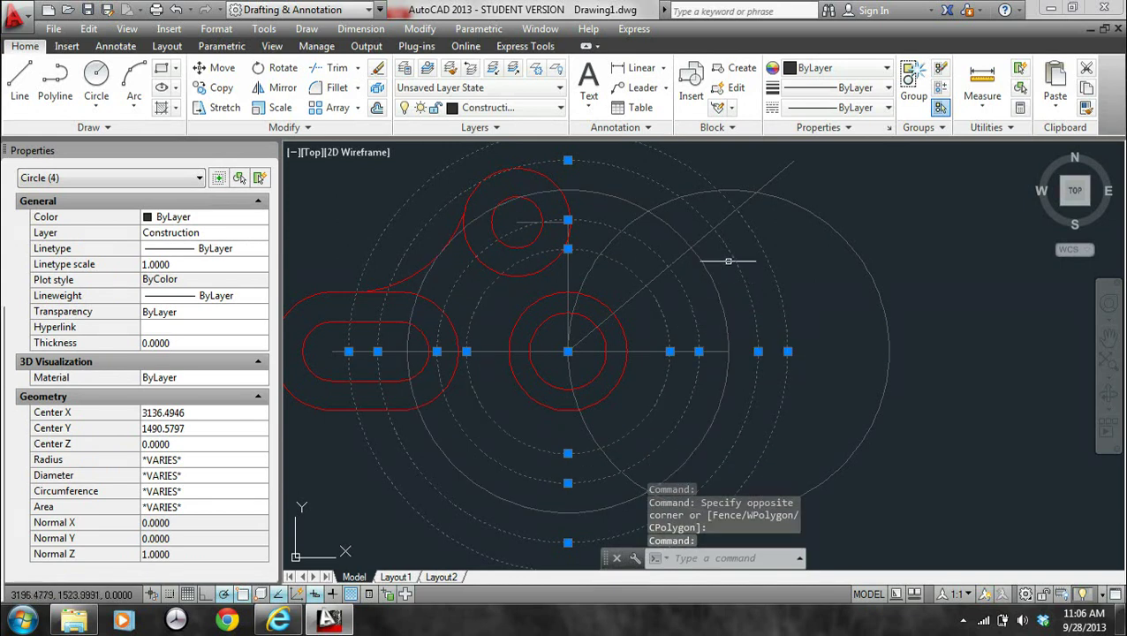
click(549, 108)
click(500, 285)
key(Escape)
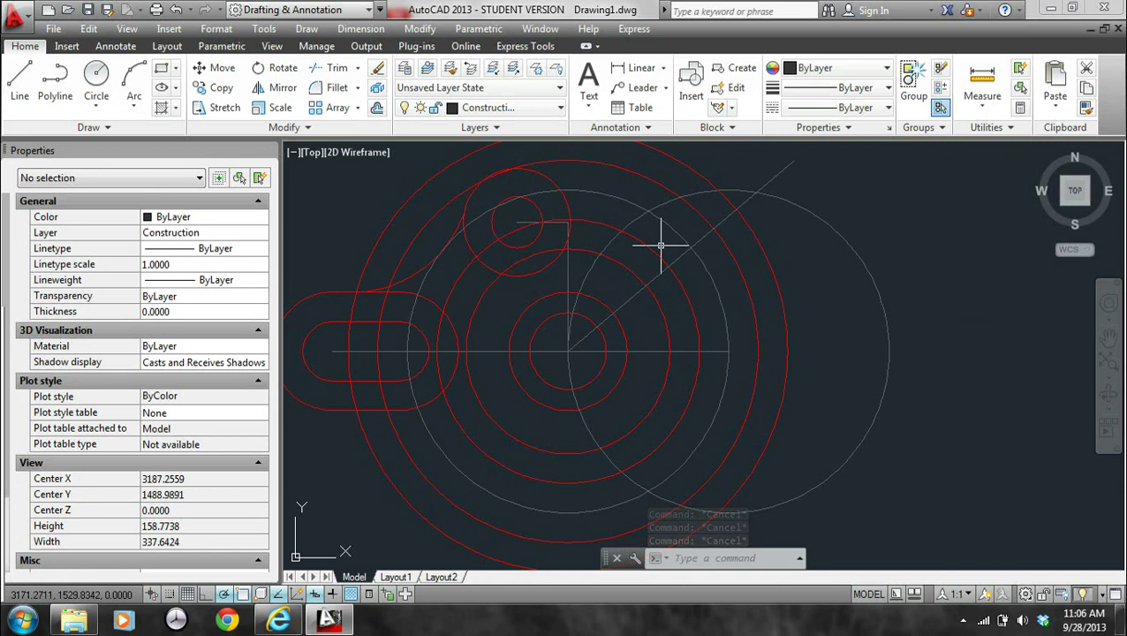
Draw a radius 11 circle where the angled line crosses the radius 60 circle, reaching the angled line's intersection with the next outer ring
click(97, 83)
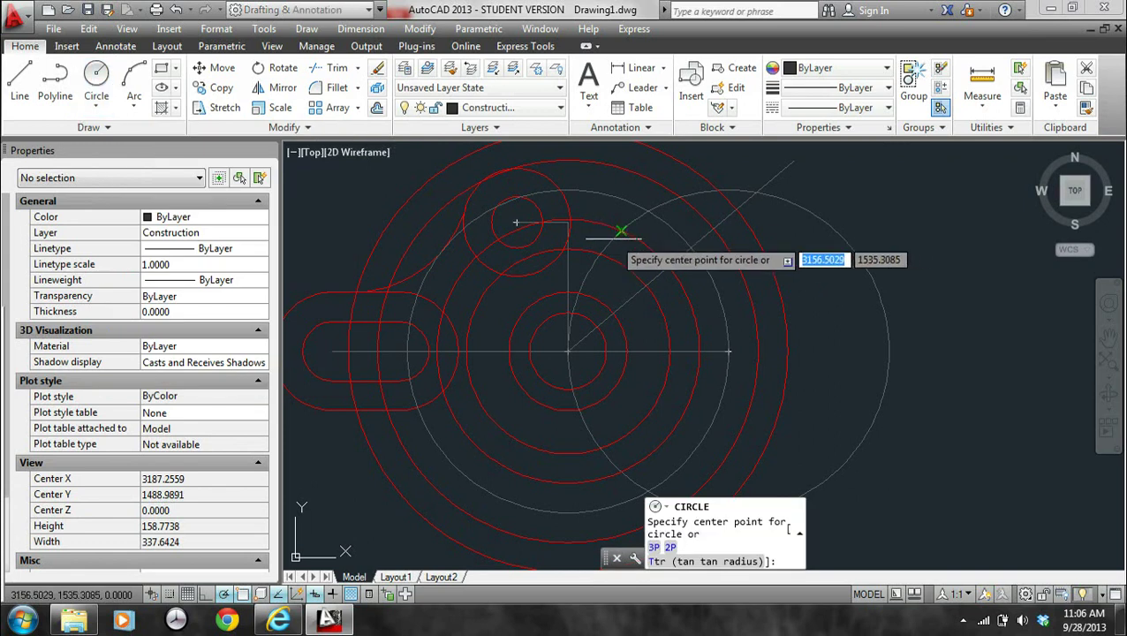
click(691, 248)
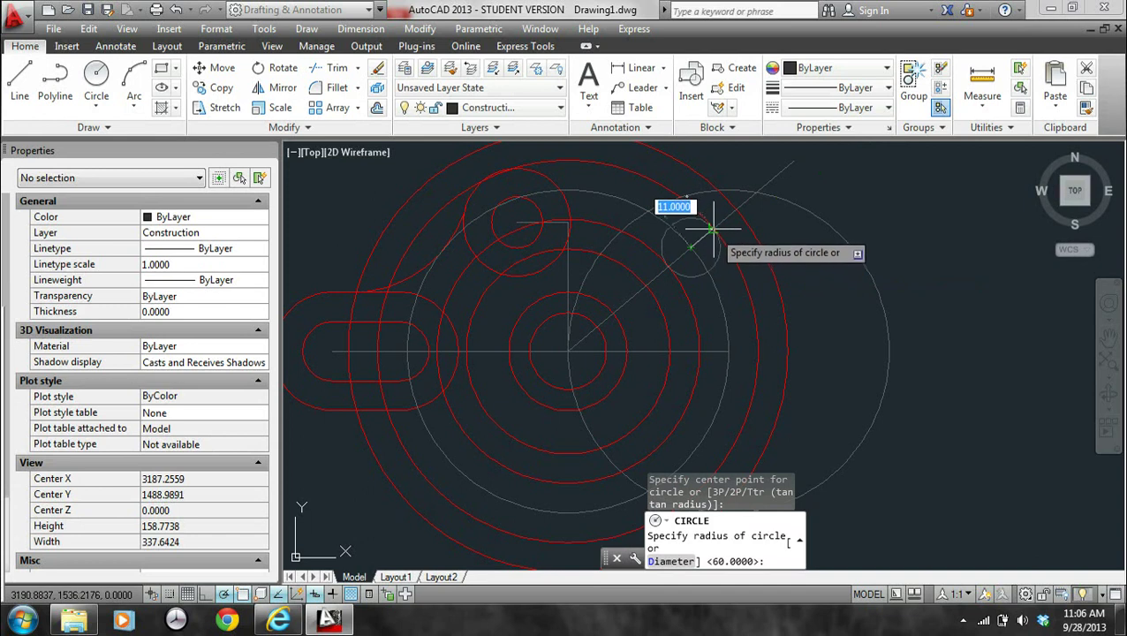
text(in)
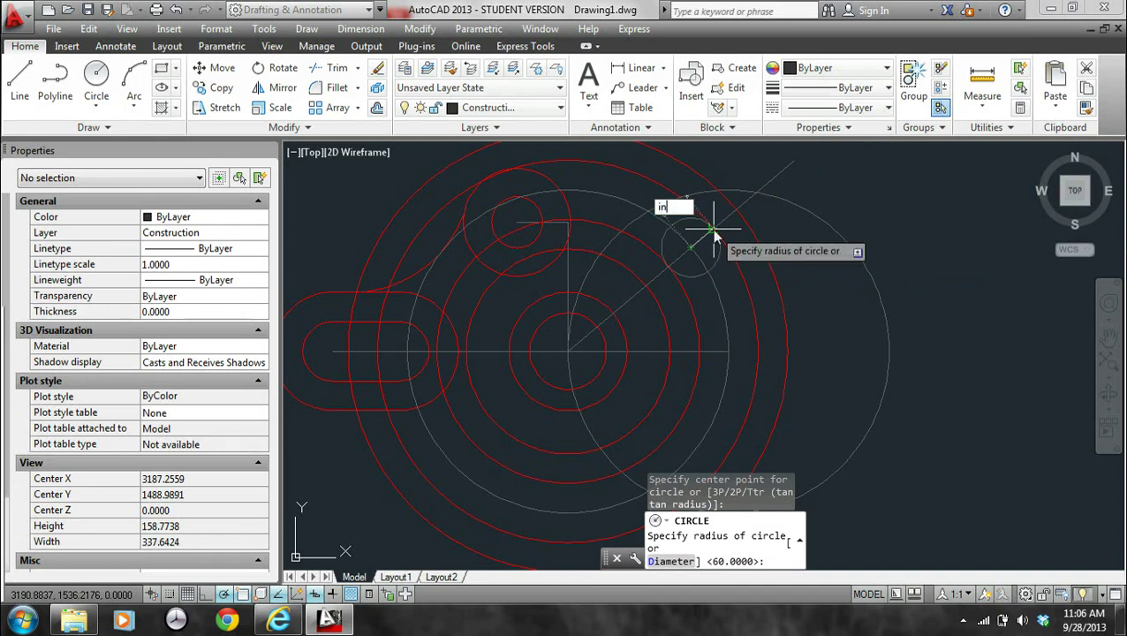
text(t)
key(Return)
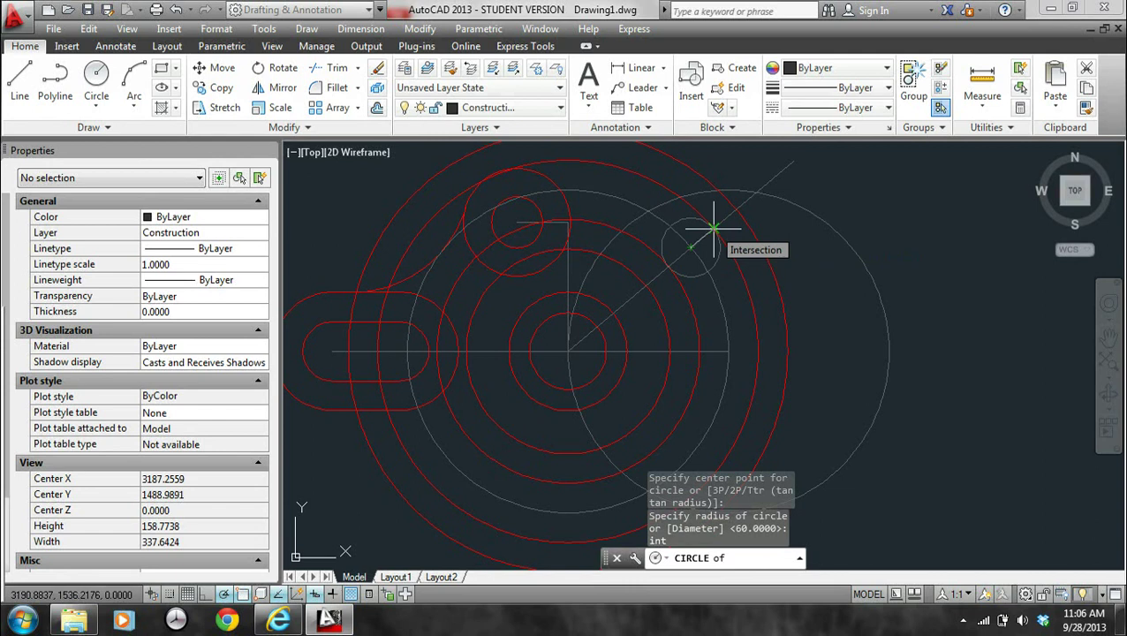
click(714, 228)
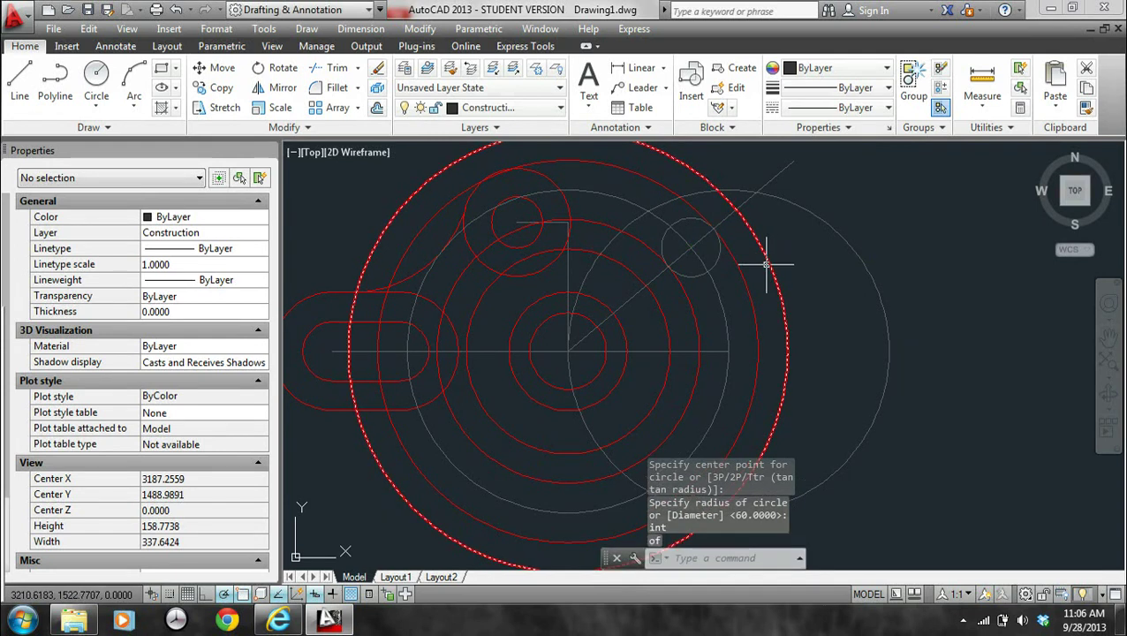
Draw a matching radius 11 circle at the horizontal construction line's right endpoint, reaching its intersection with the next inner ring
text(c)
key(Return)
click(727, 351)
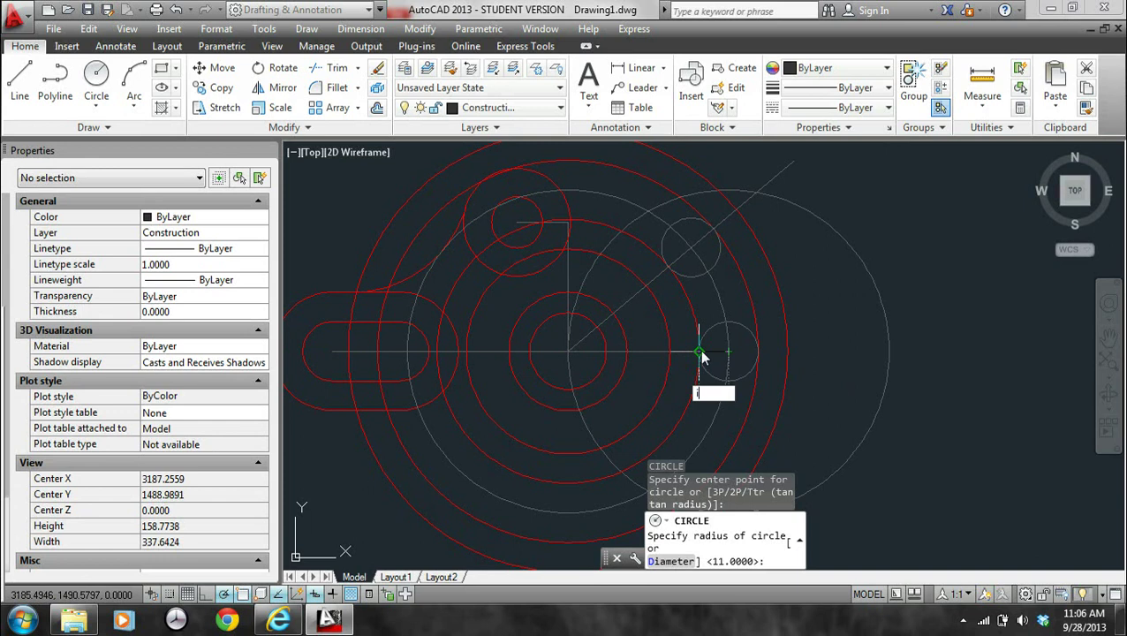
text(int)
key(Return)
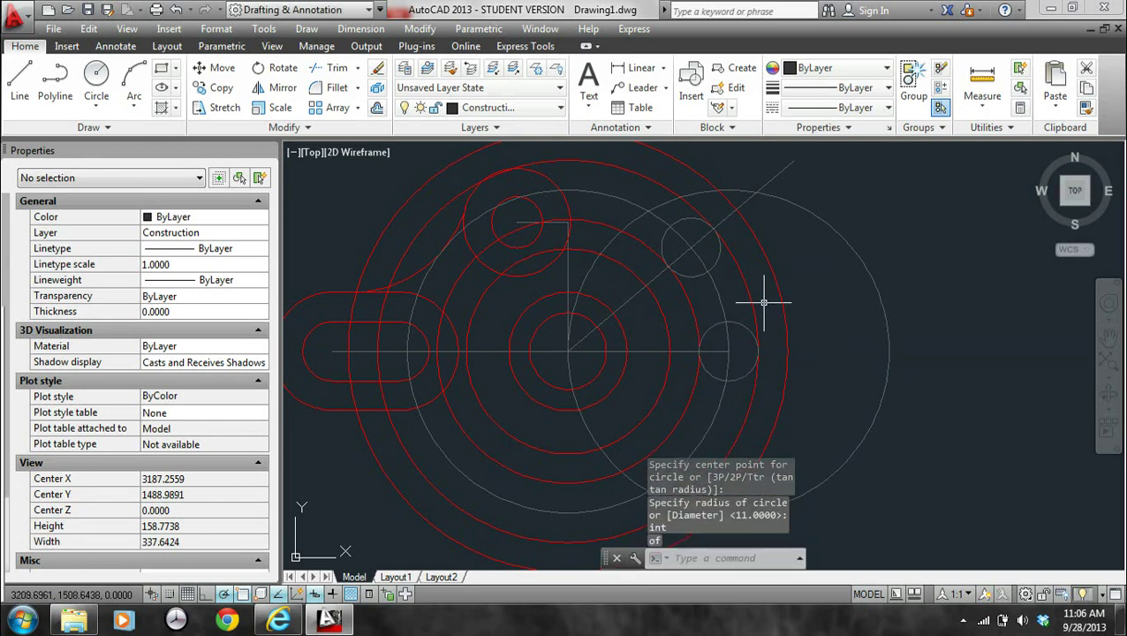
click(764, 302)
Draw a radius 22 circle concentric with each of the two radius 11 circles
key(Return)
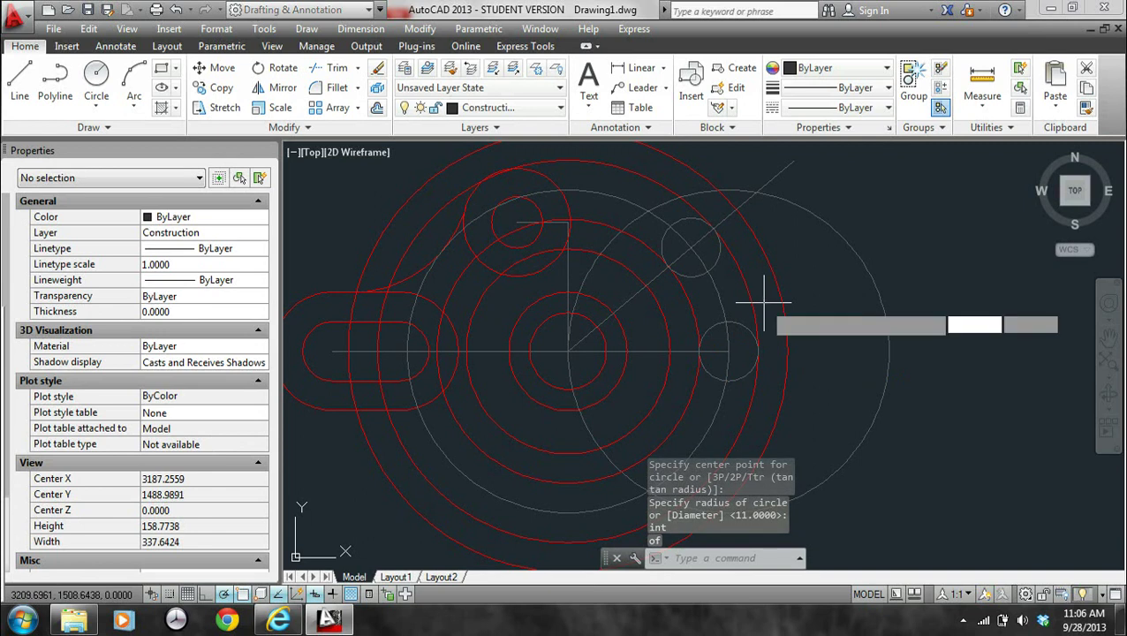
click(690, 247)
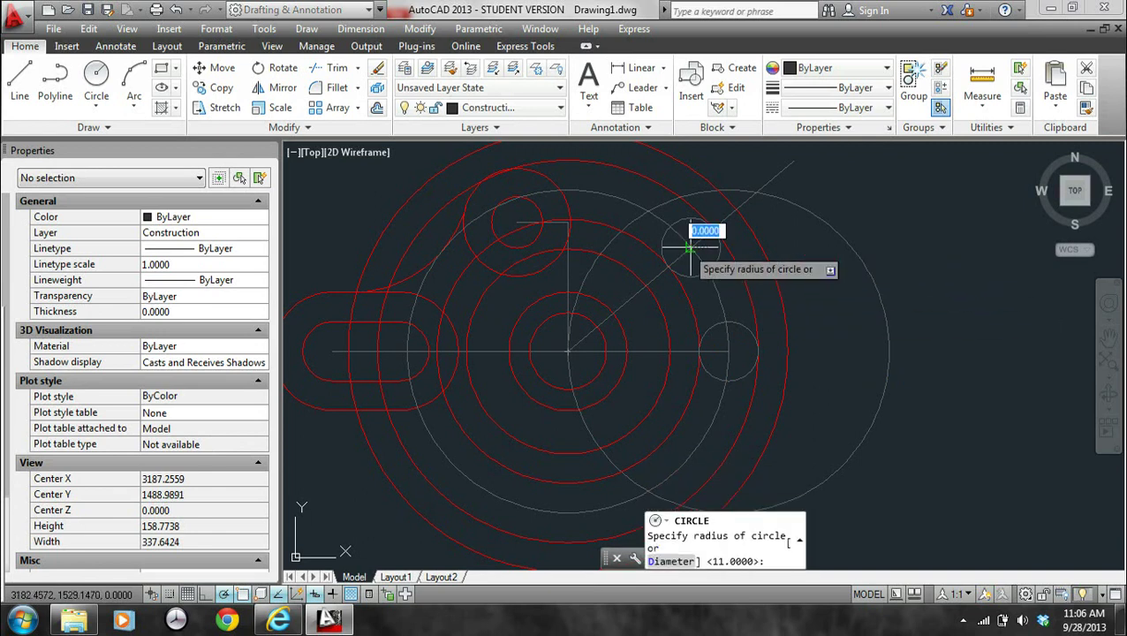
click(736, 208)
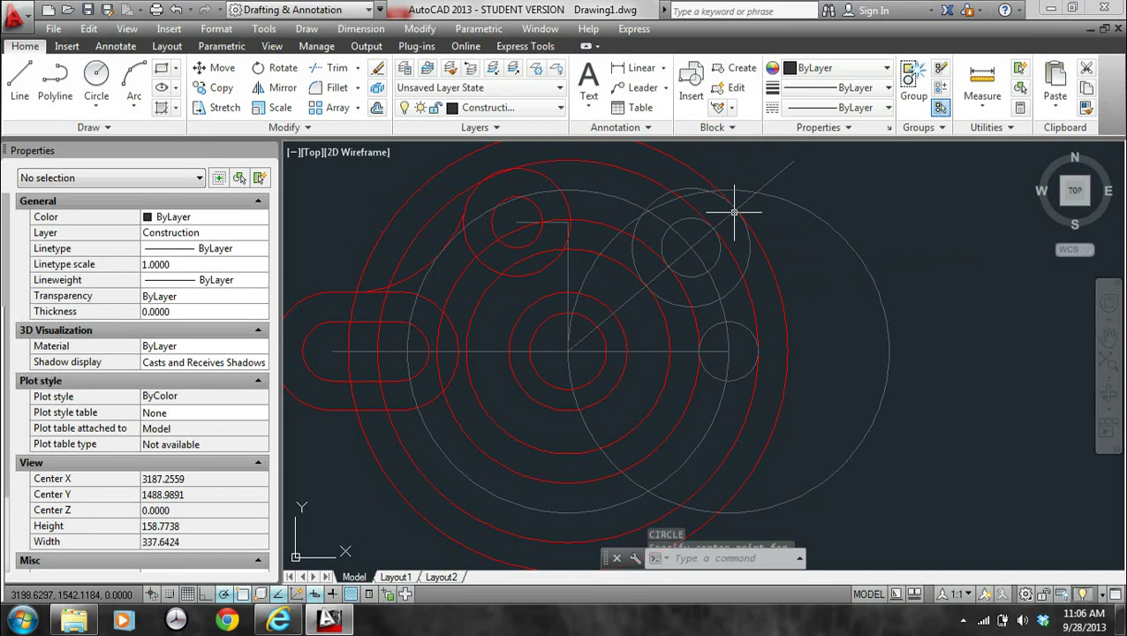
key(Return)
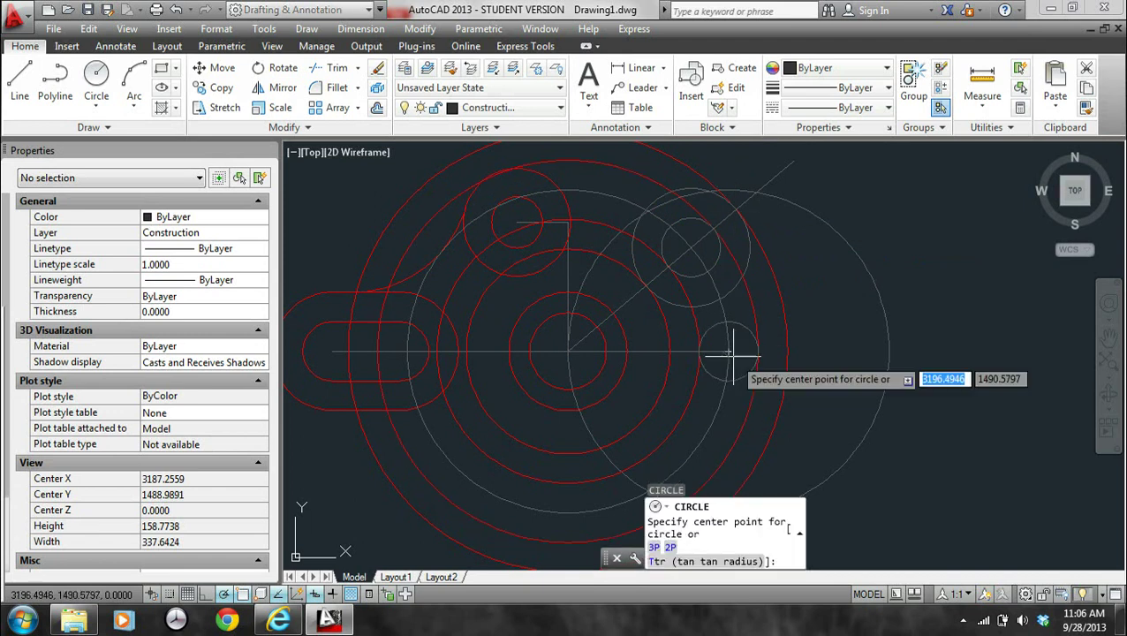
click(729, 351)
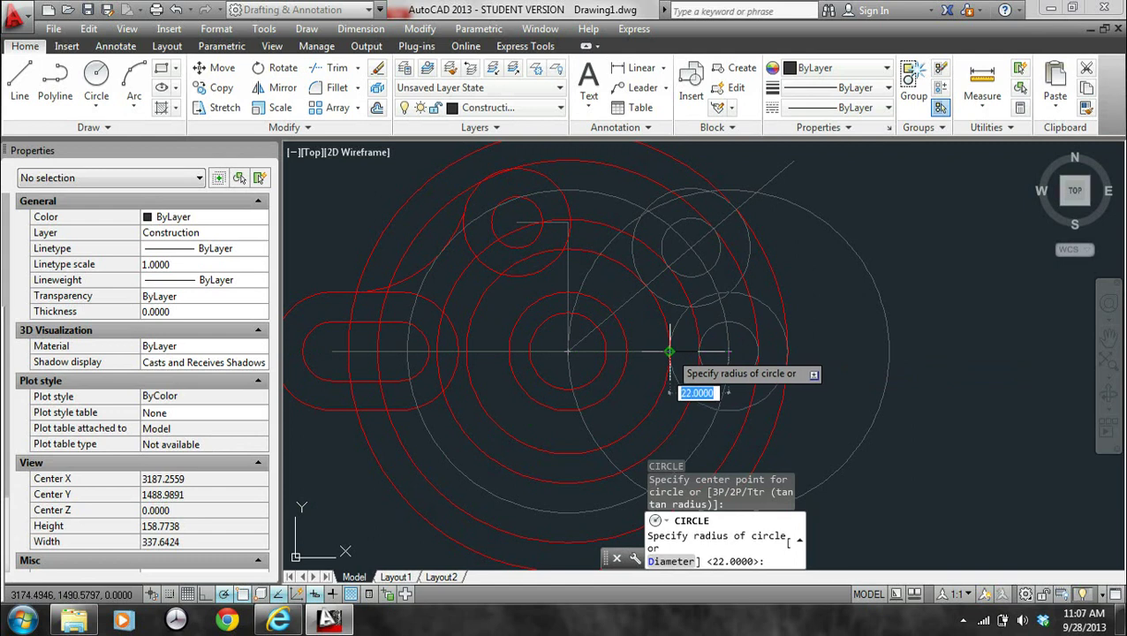
text(int)
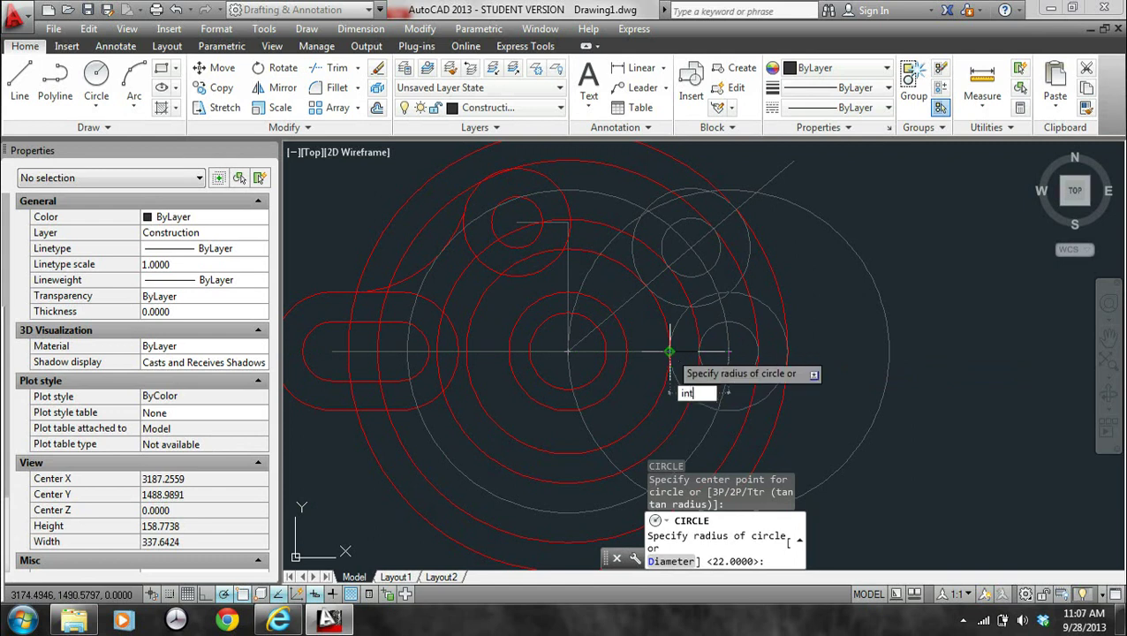
key(Return)
key(Escape)
key(Escape)
Move the two radius 11 circles and the two radius 22 circles to the Visible layer
middle_drag(742, 335, 685, 334)
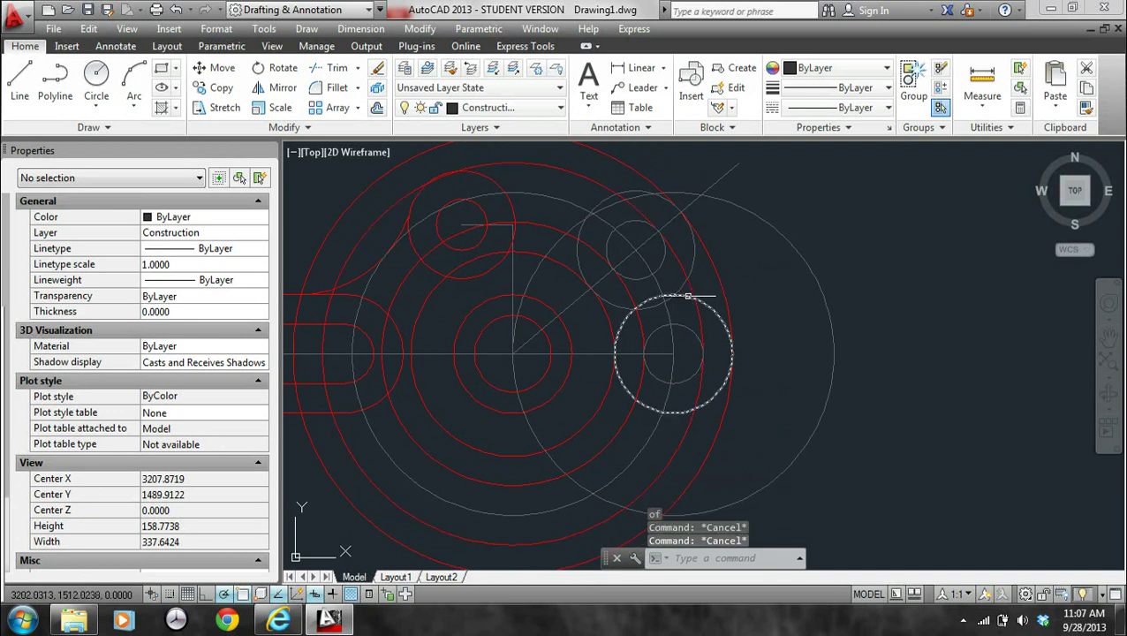
click(687, 296)
click(682, 326)
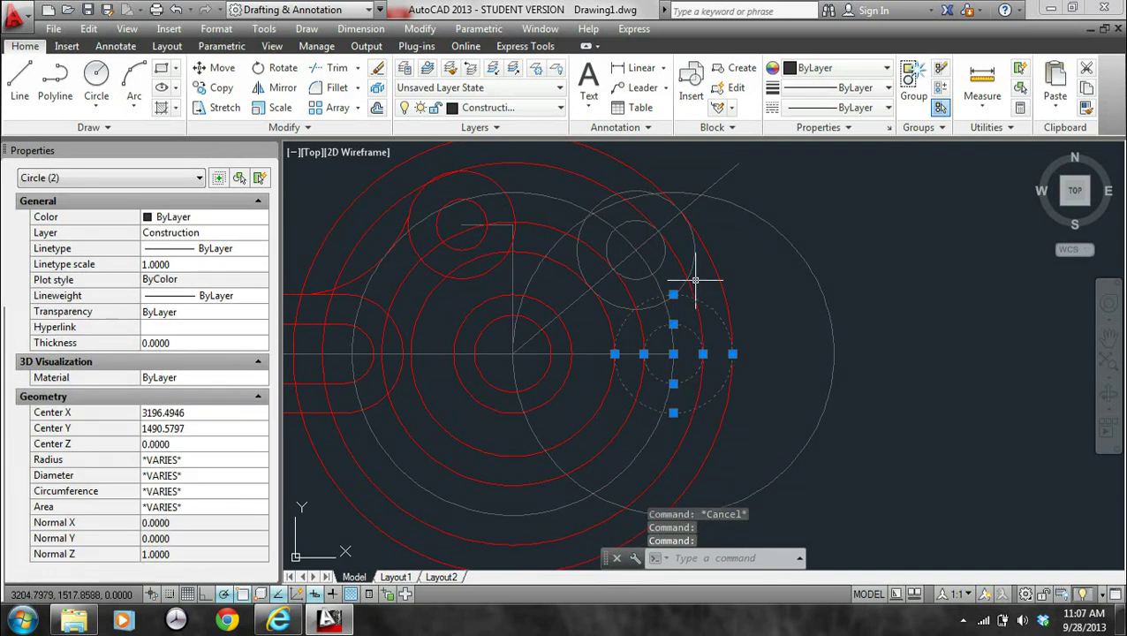
click(694, 273)
click(654, 260)
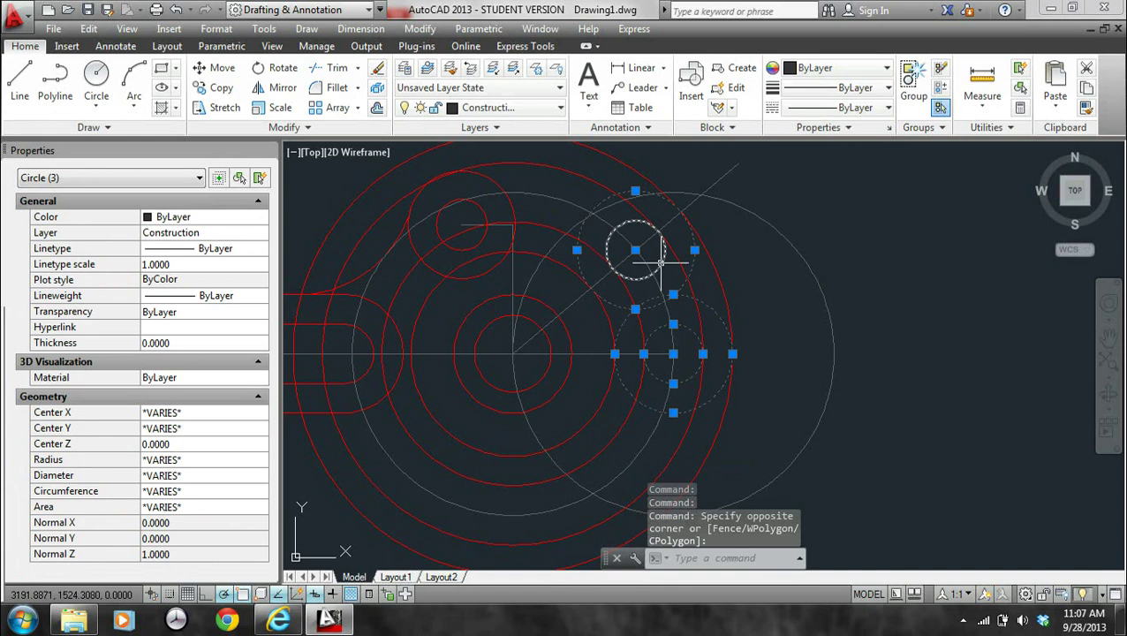
click(661, 263)
click(530, 108)
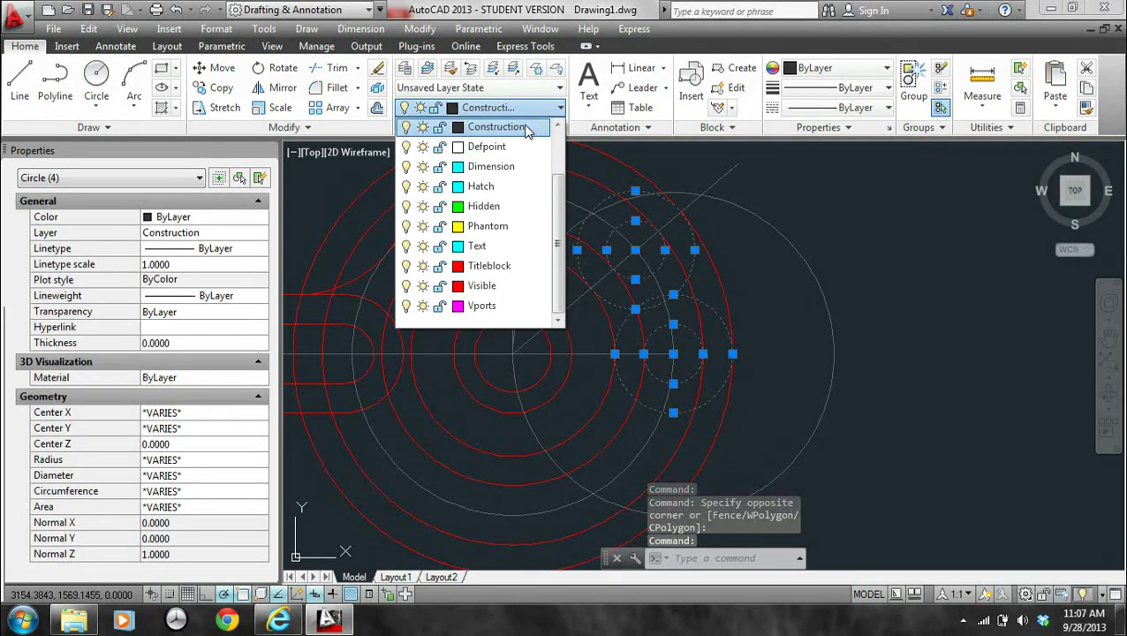
click(495, 286)
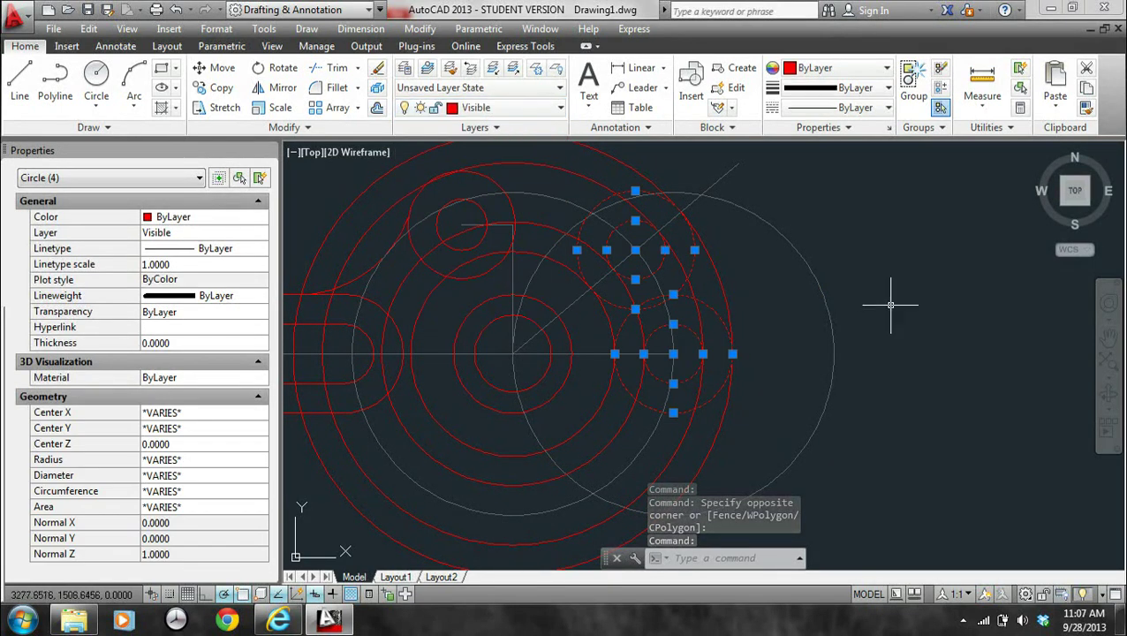
key(Escape)
key(Escape)
scroll(862, 303, down, 2)
mouse_move(856, 303)
middle_down()
mouse_move(814, 311)
mouse_move(848, 323)
middle_up()
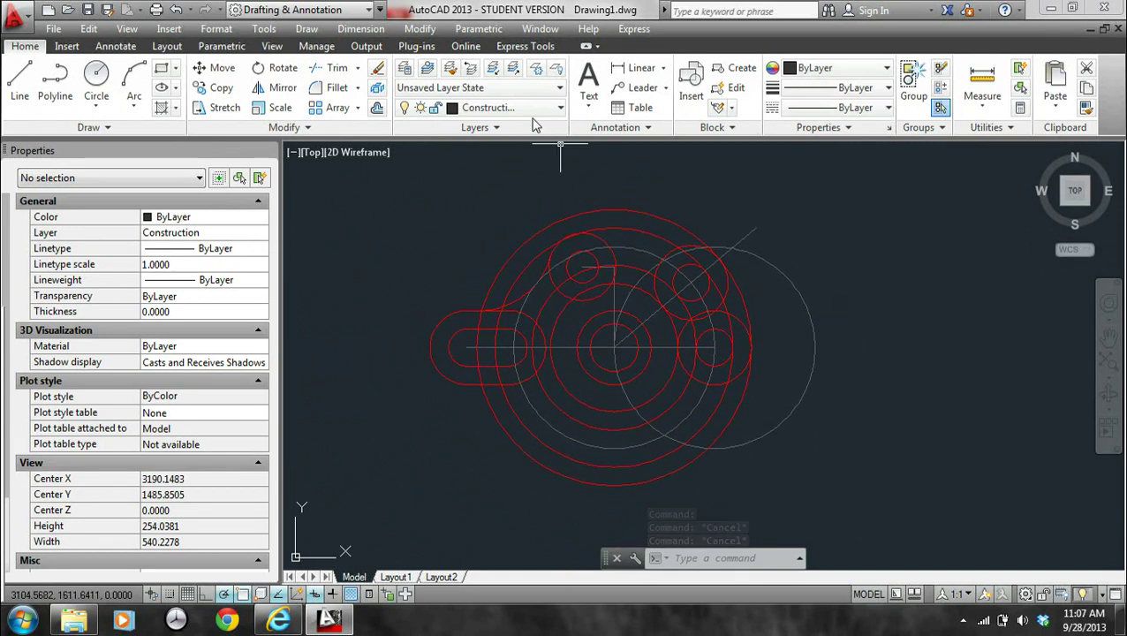
click(495, 107)
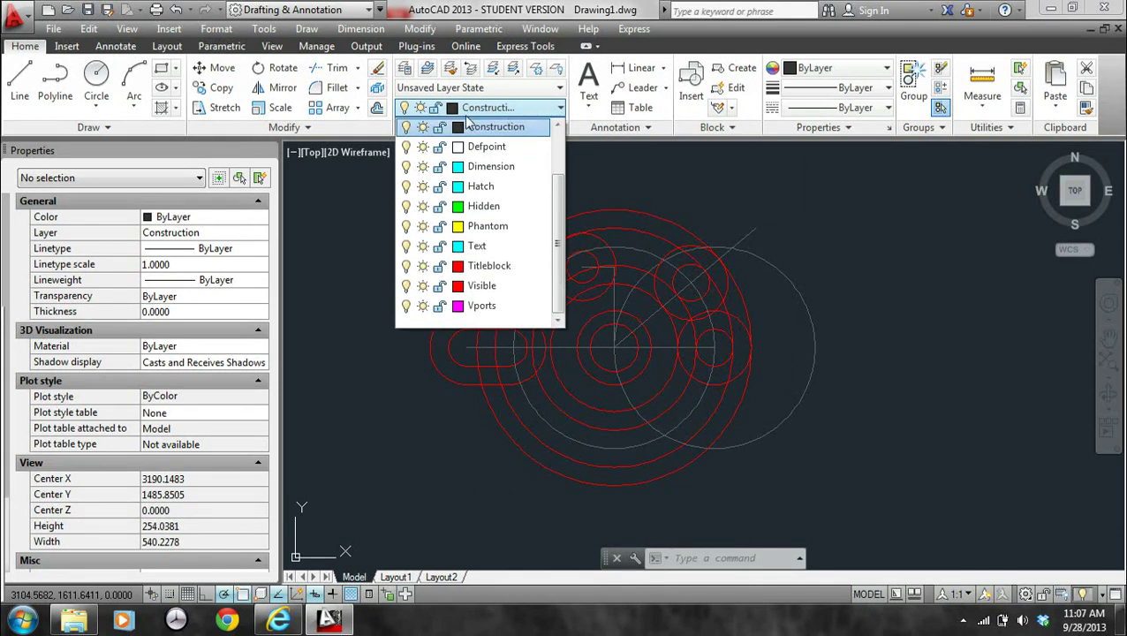
click(406, 128)
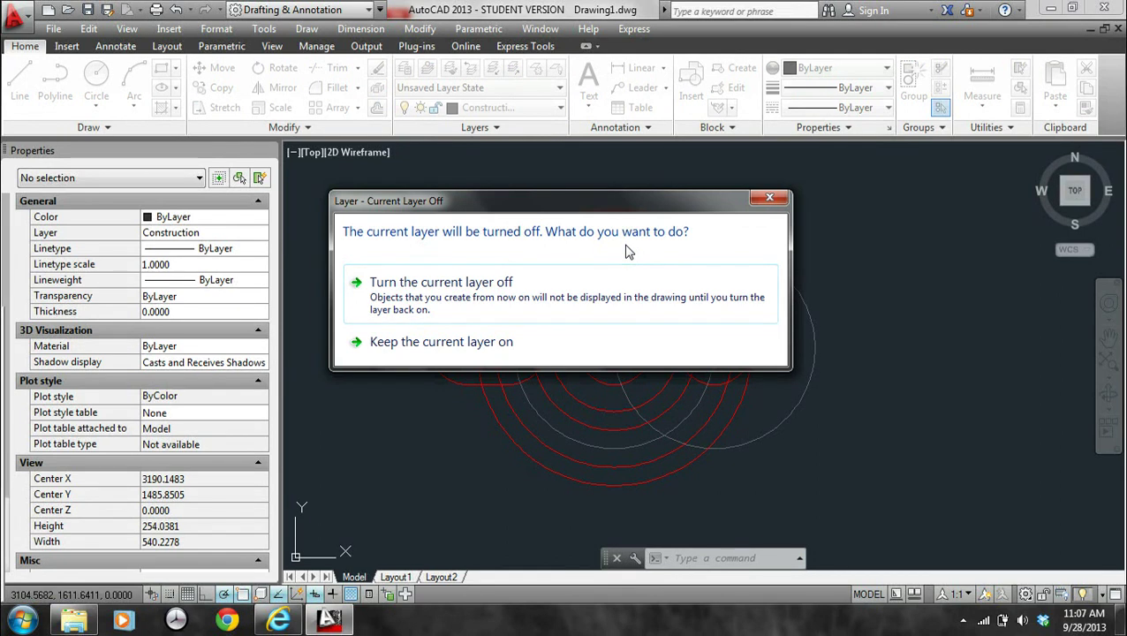
click(495, 344)
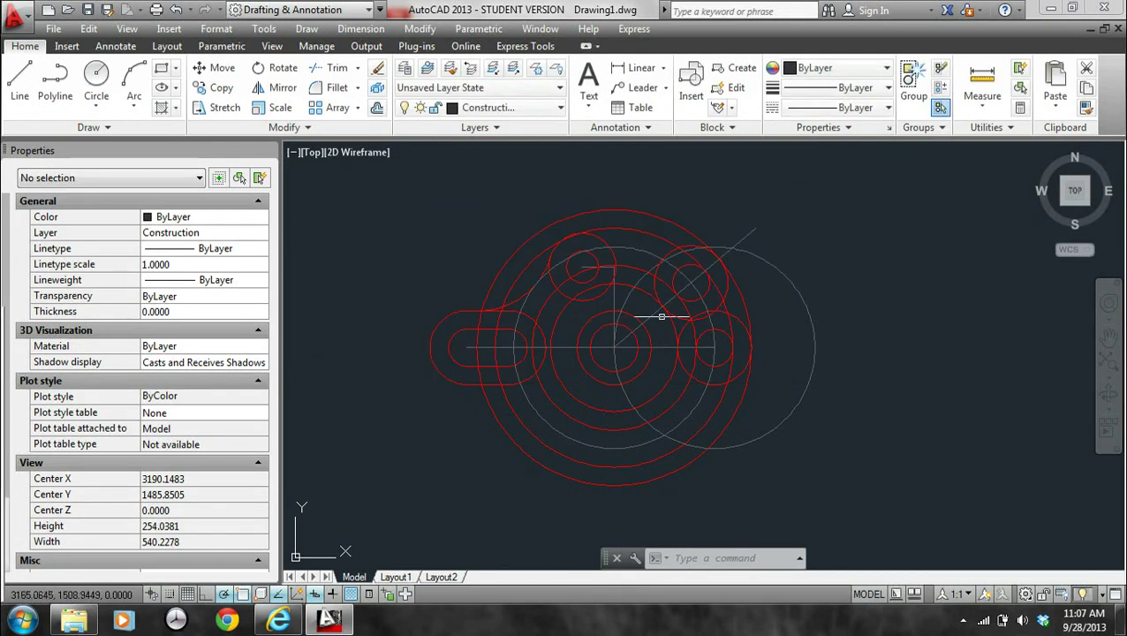
Make Visible the current layer and turn off the Construction layer
click(529, 115)
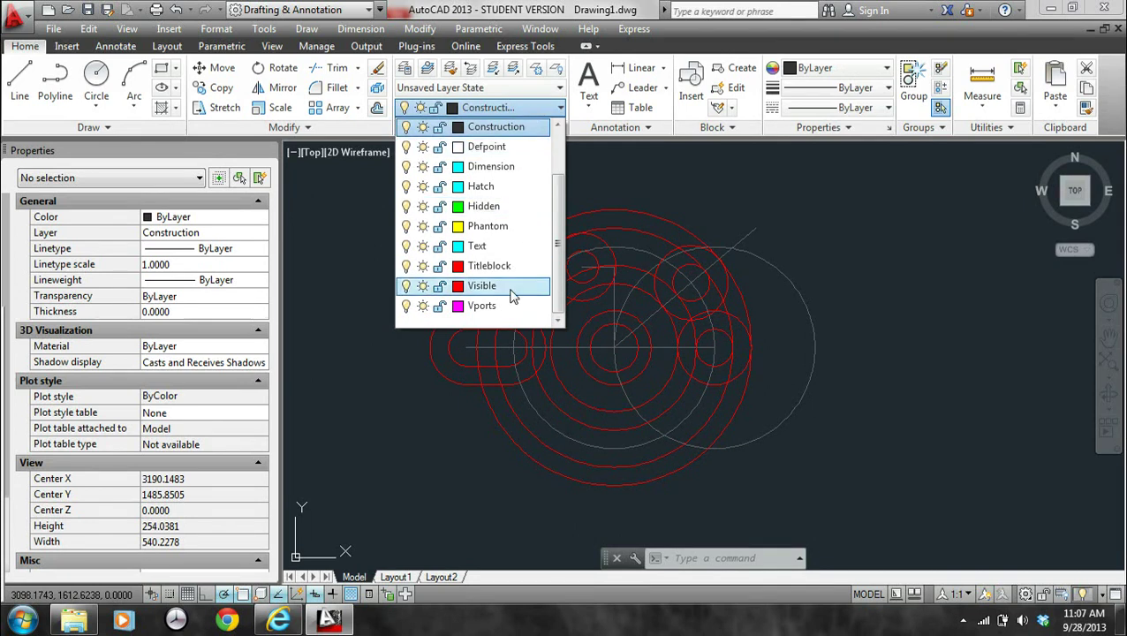
click(511, 294)
click(528, 108)
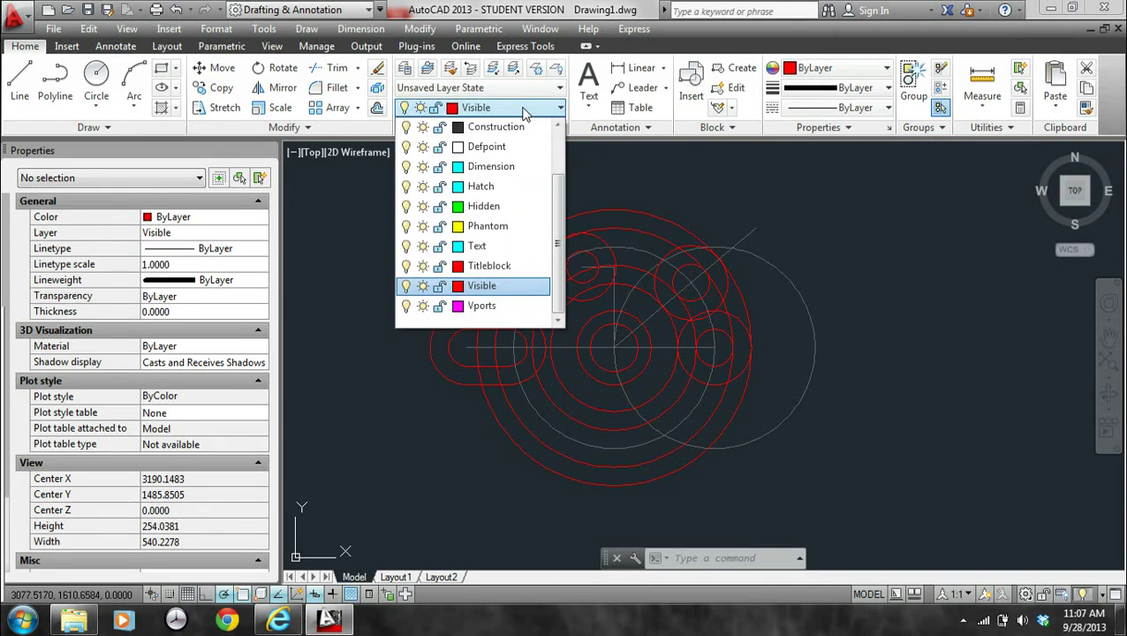
click(406, 128)
click(839, 282)
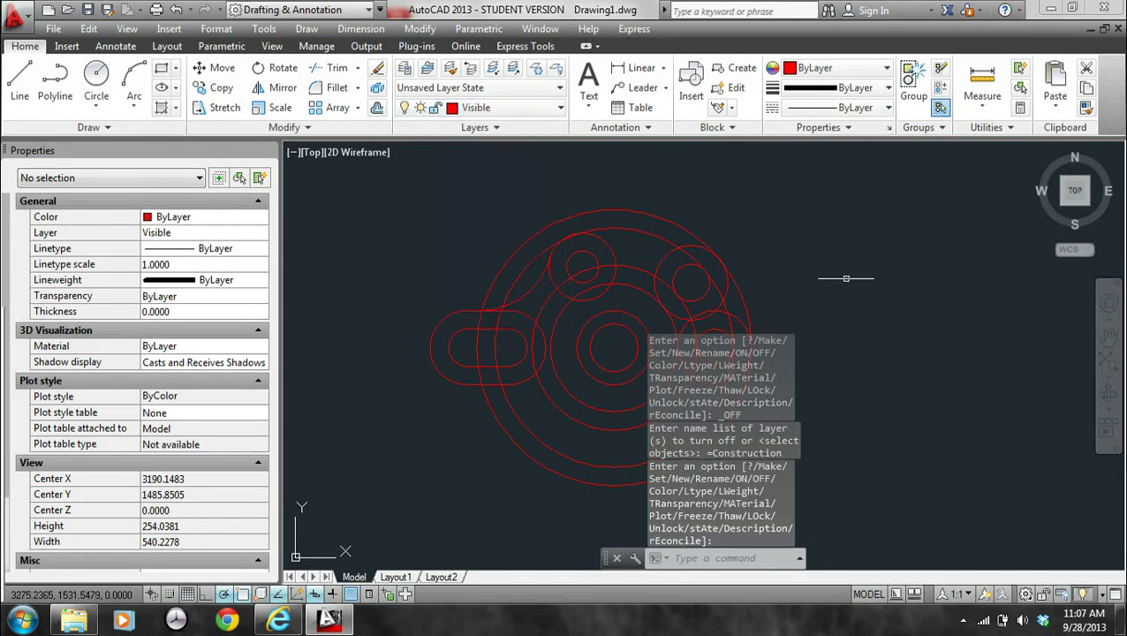
Trim the four large concentric rings against the two radius 22 circles, keeping only their arcs around the curved slot
mouse_move(807, 259)
middle_down()
mouse_move(750, 229)
mouse_move(790, 259)
middle_up()
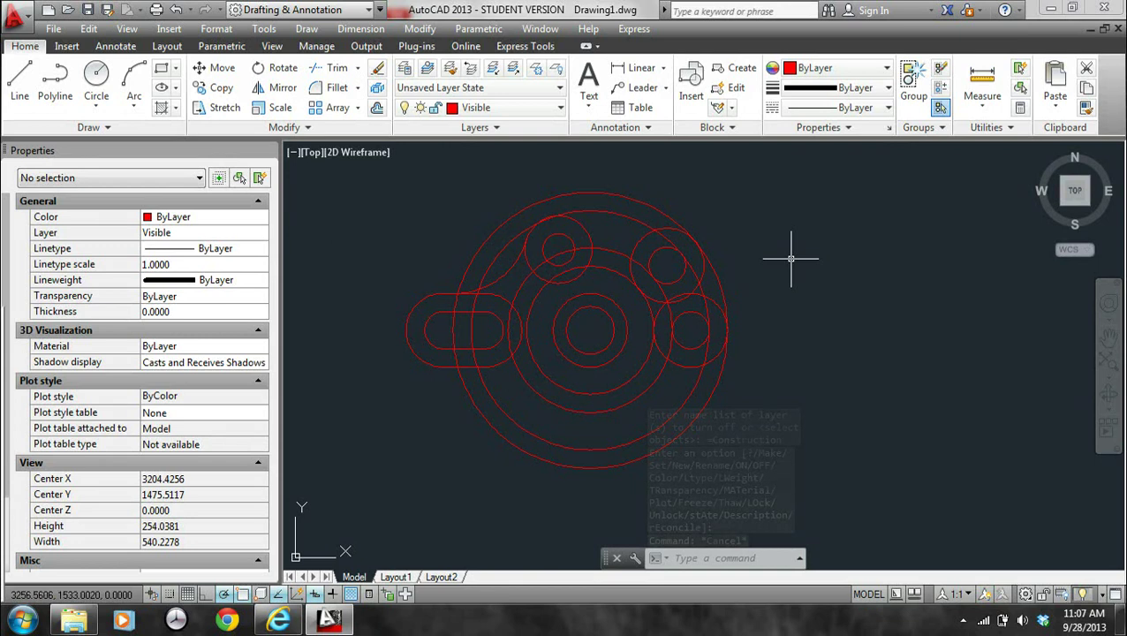
scroll(733, 332, up, 3)
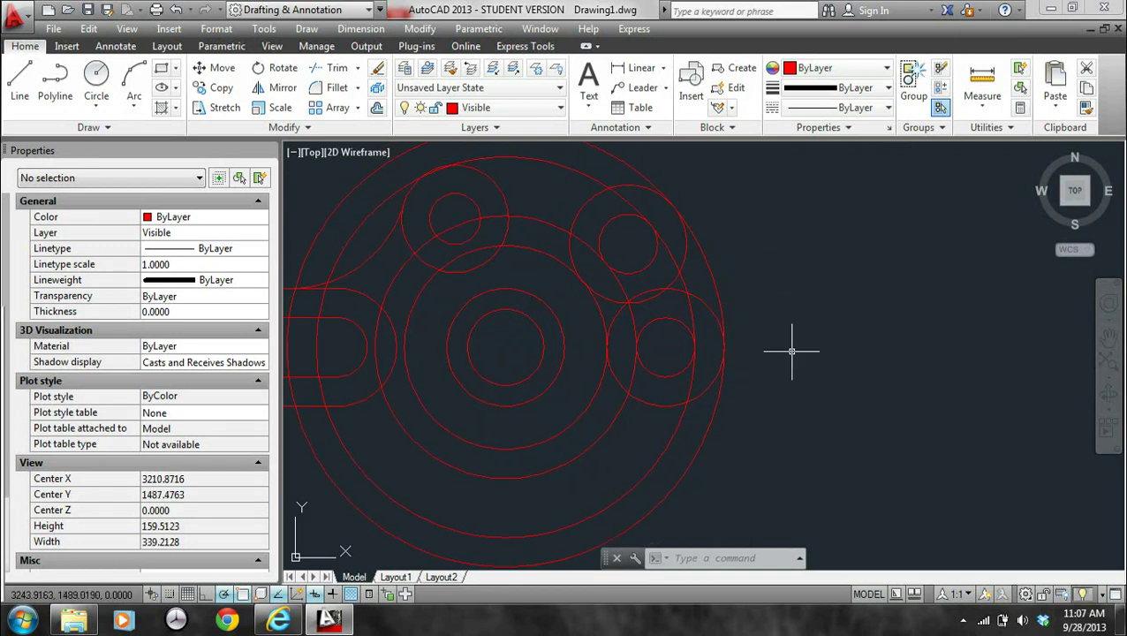
key(Return)
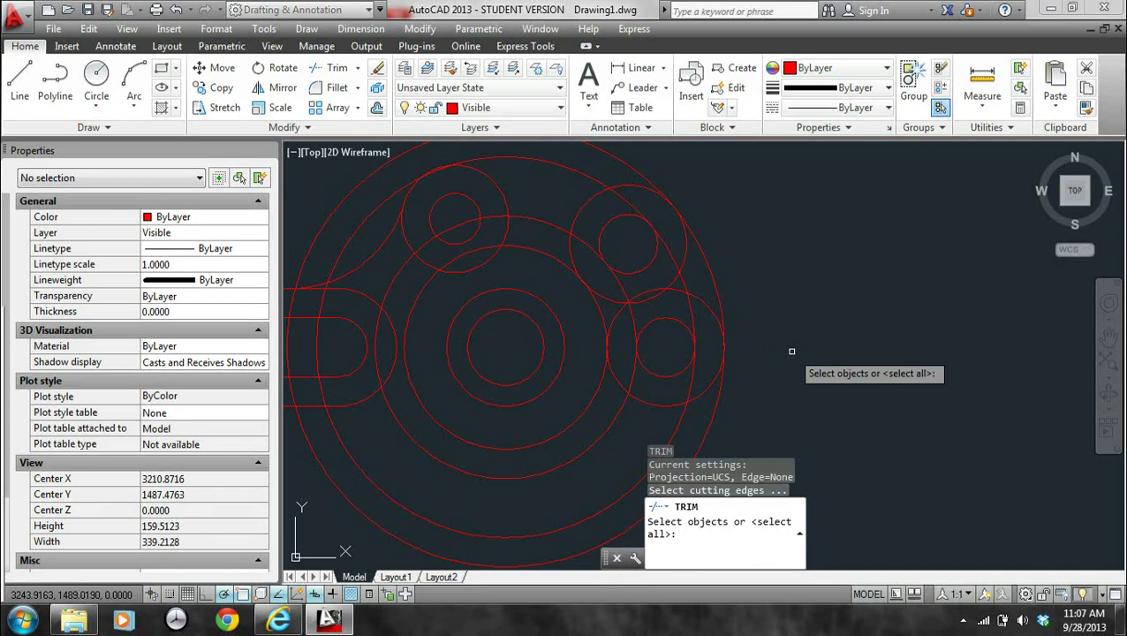
click(663, 408)
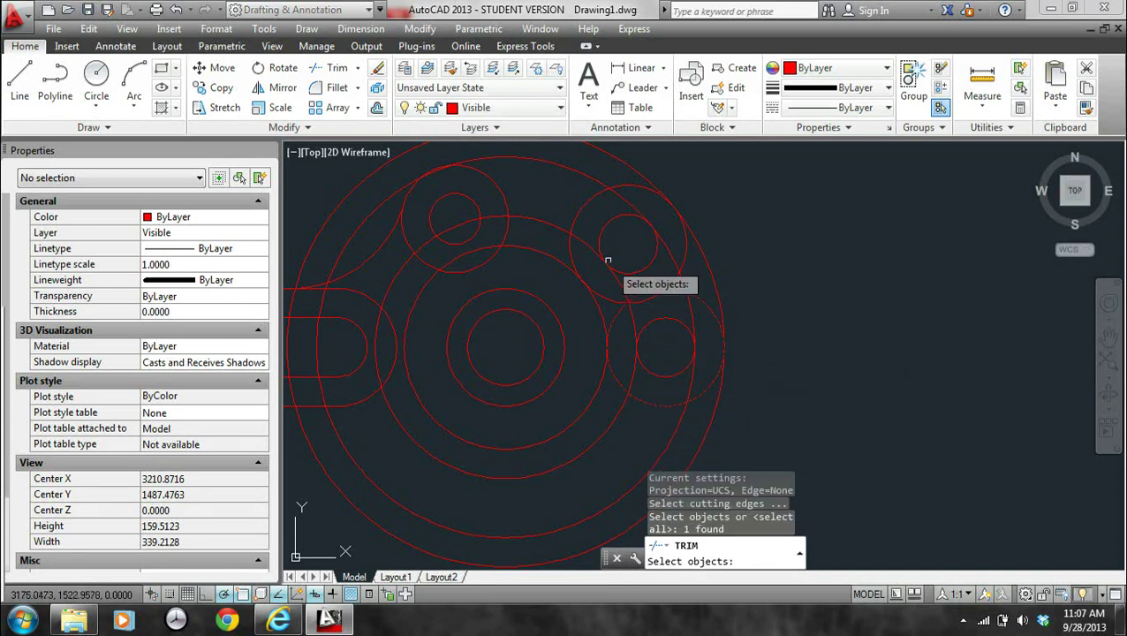
click(578, 215)
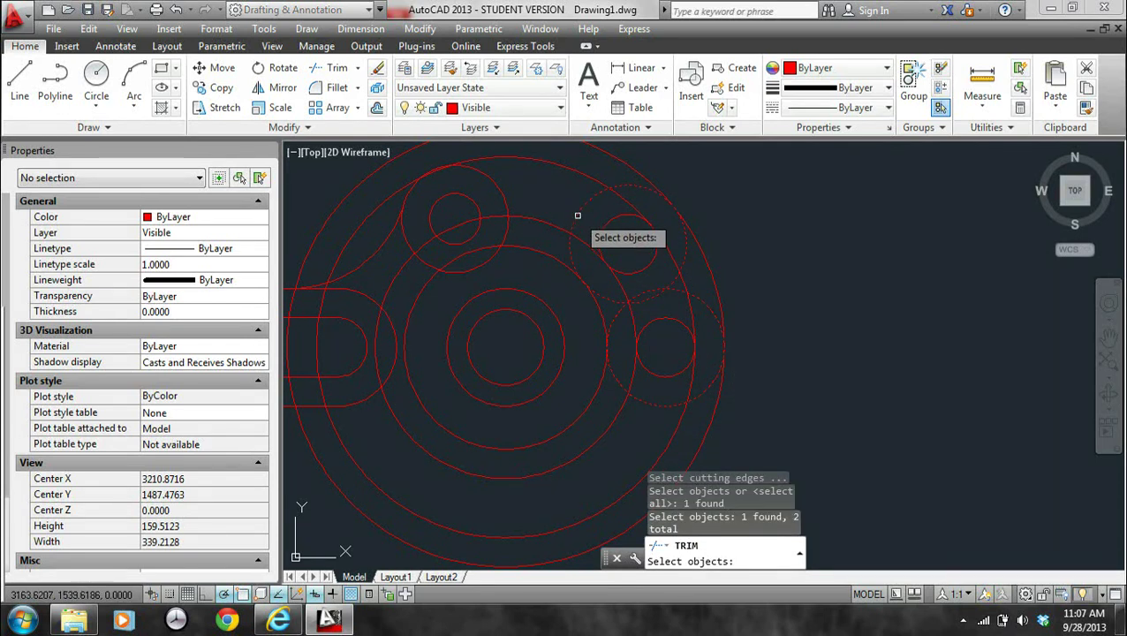
key(Return)
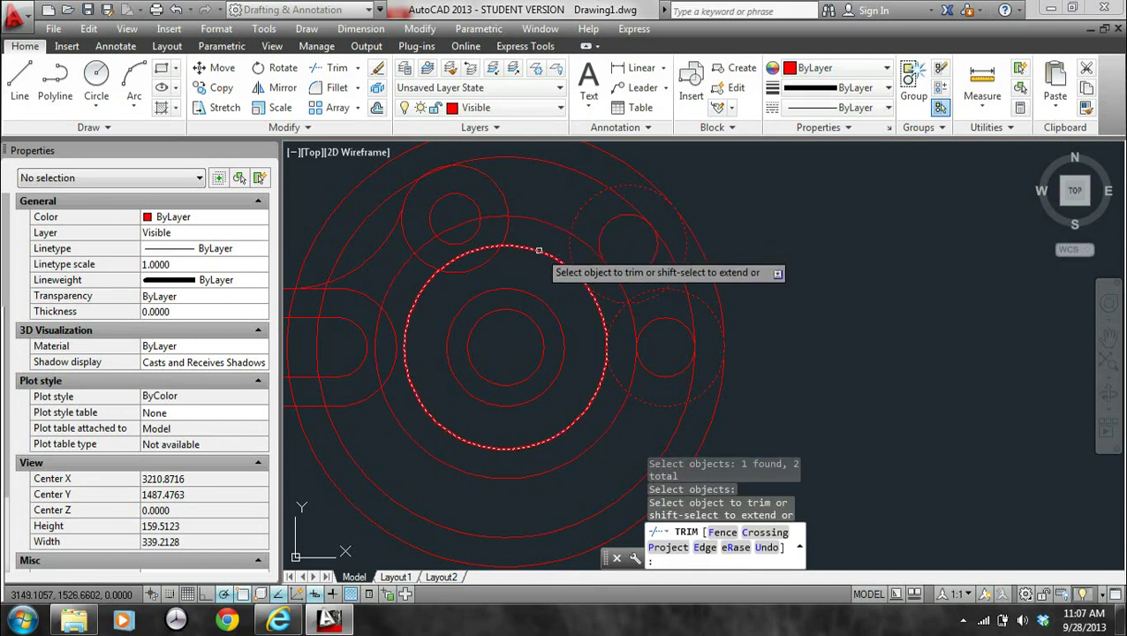
click(539, 251)
click(543, 220)
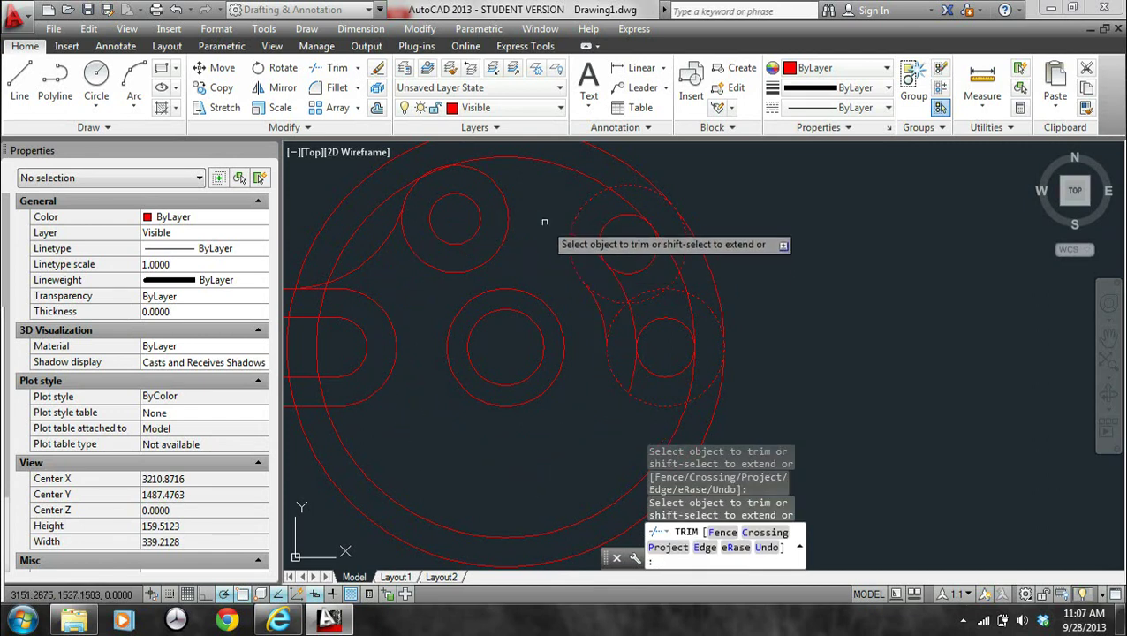
click(573, 169)
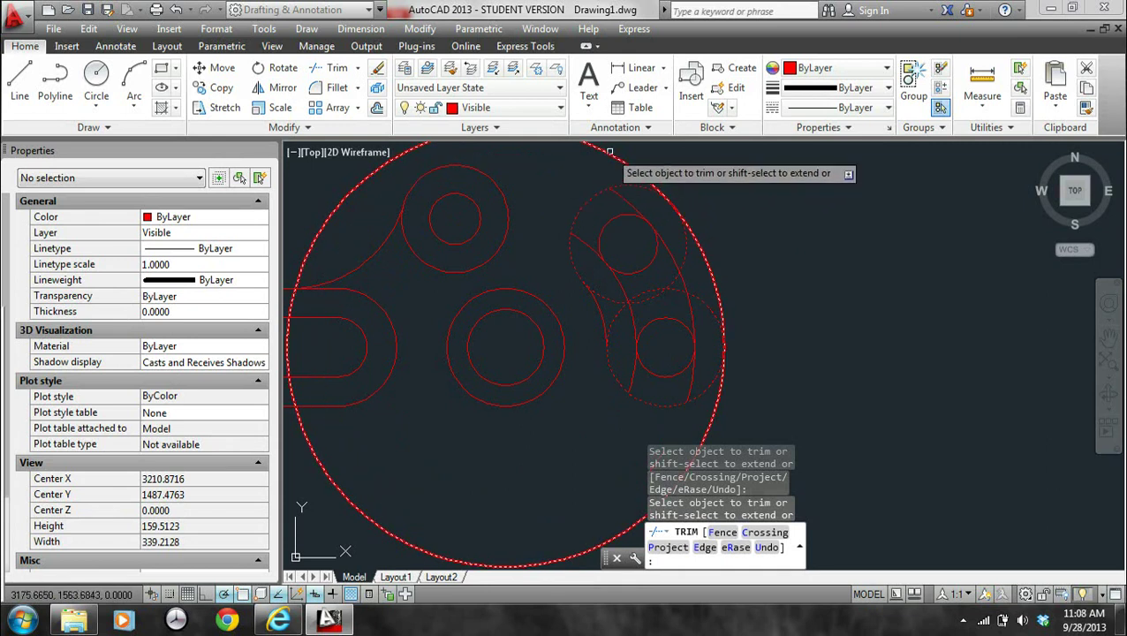
click(609, 152)
key(Escape)
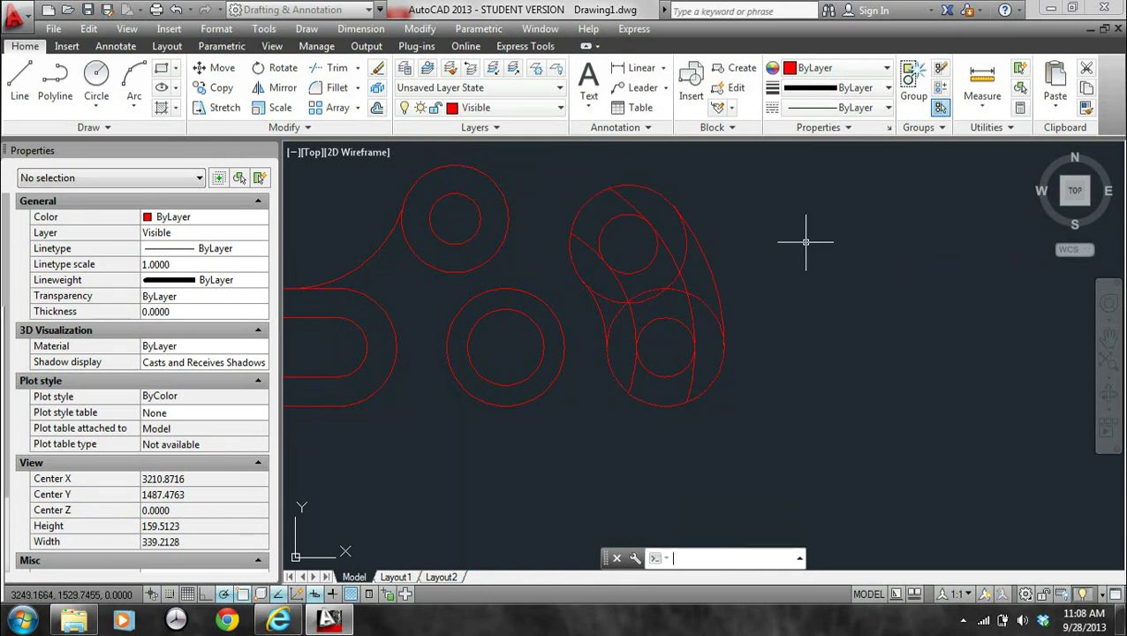
key(Escape)
Trim the overlapping inner portions of the two radius 22 circles, using the slot's outermost and innermost arcs as cutting edges
middle_drag(832, 272, 871, 288)
key(Escape)
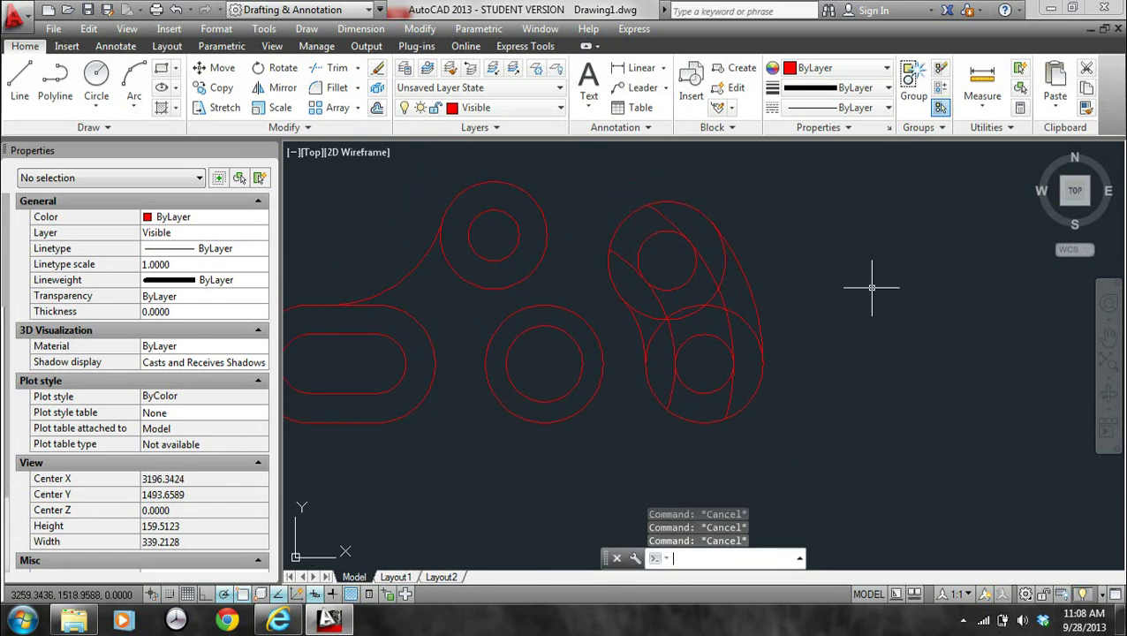
text(tr)
key(Return)
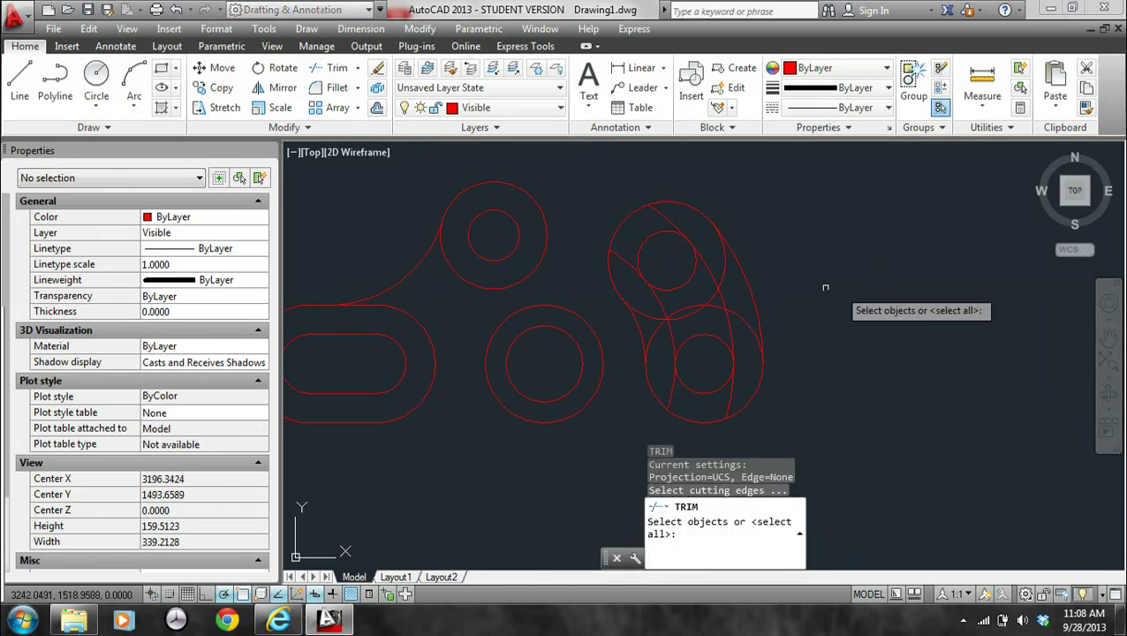
click(750, 298)
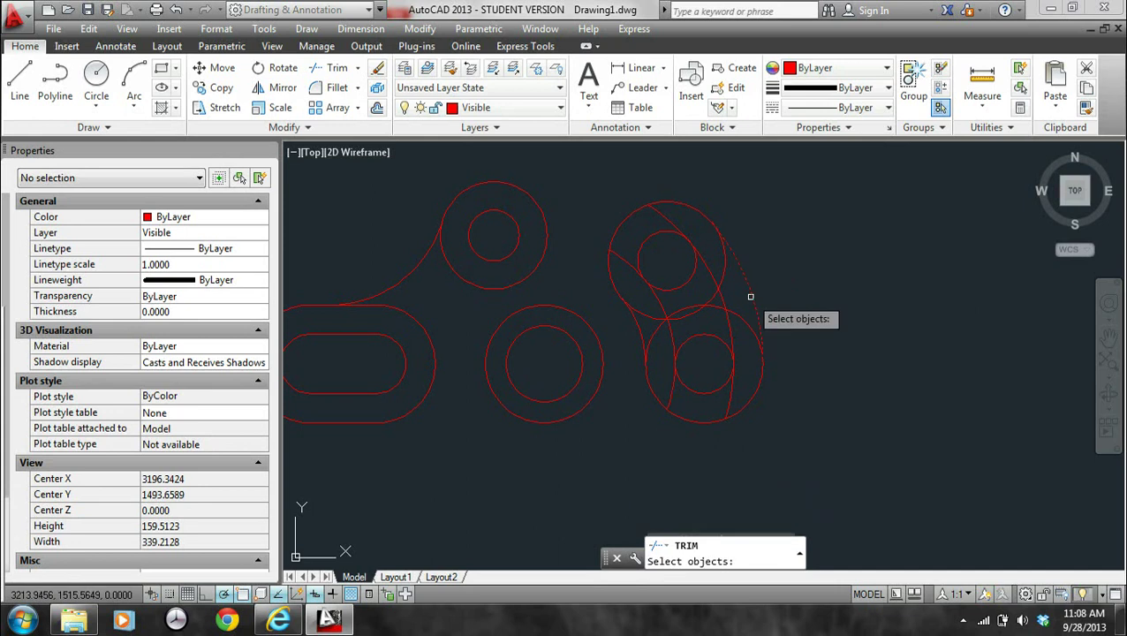
click(640, 333)
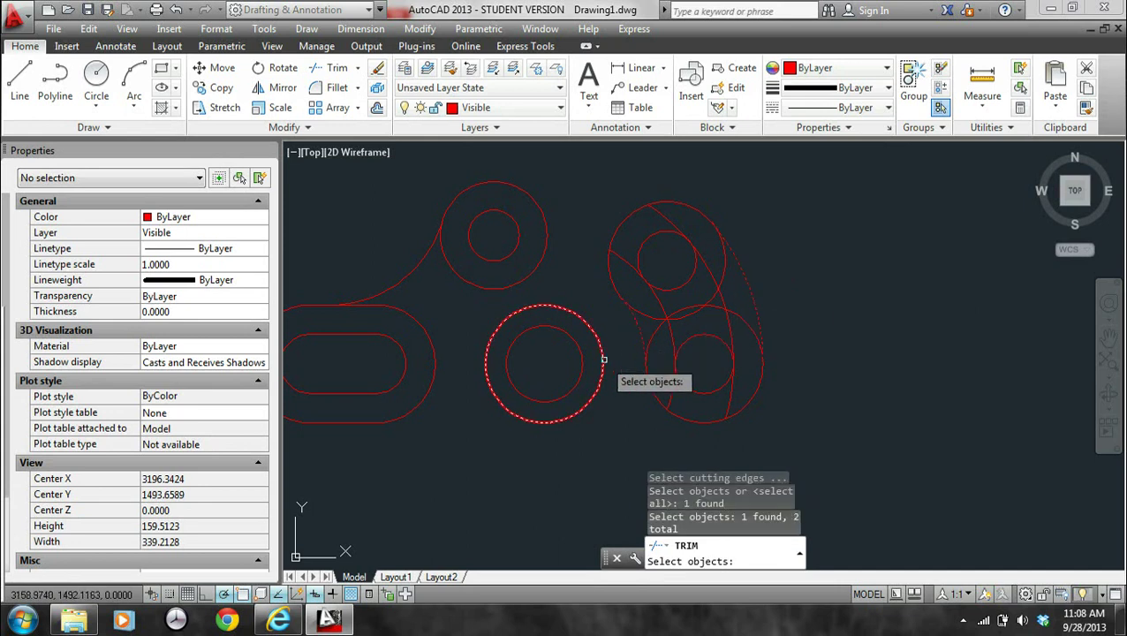
key(Return)
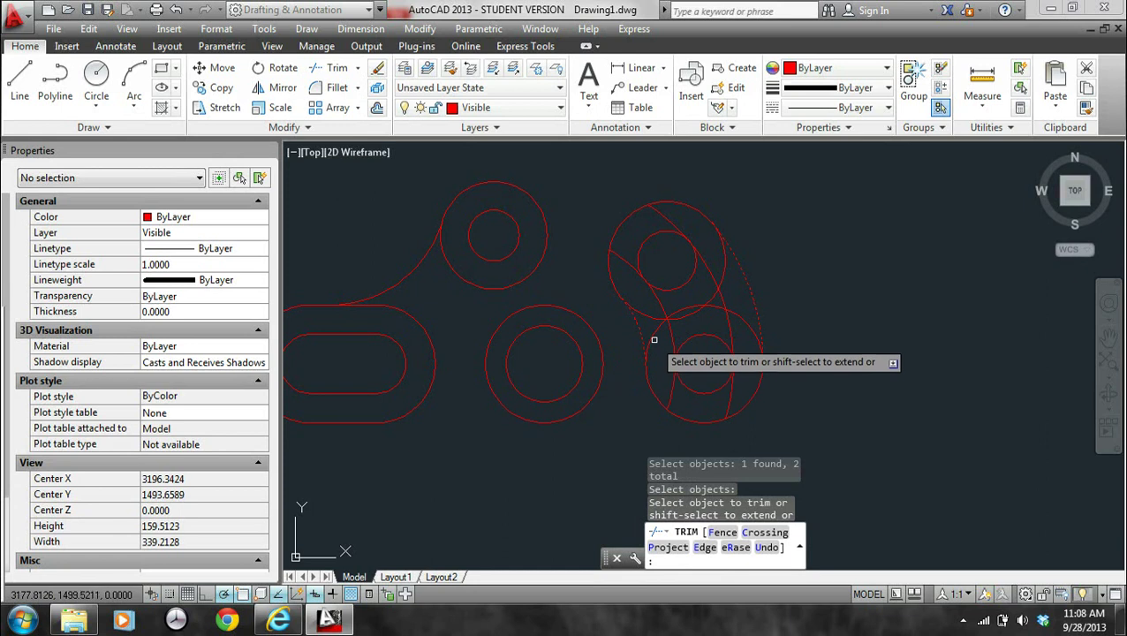
click(653, 336)
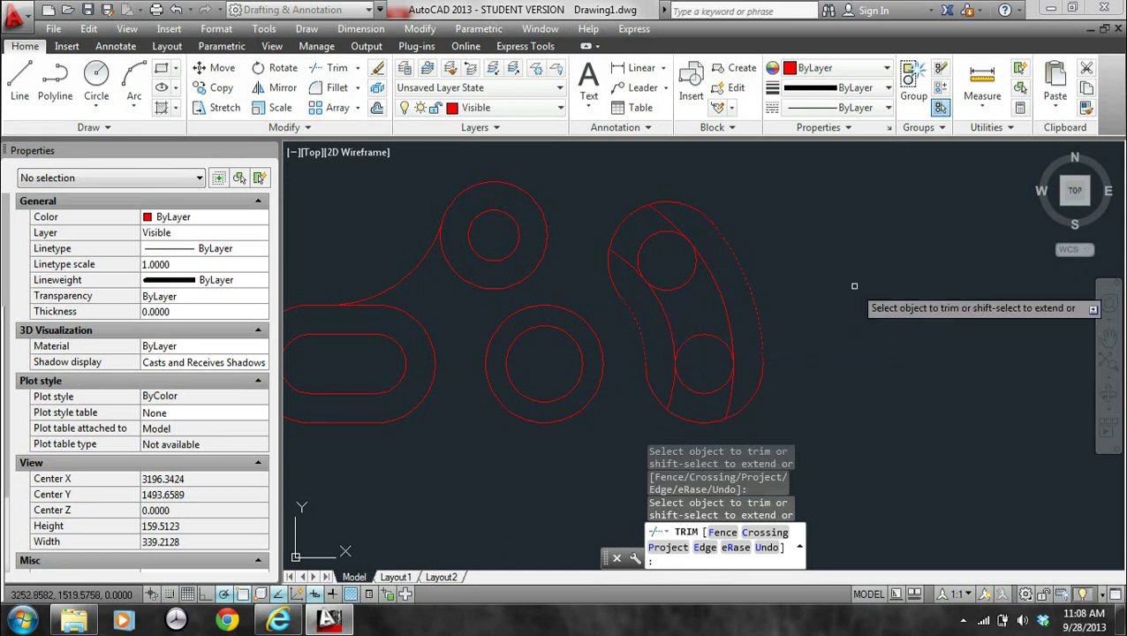
key(Escape)
key(Escape)
key(Escape)
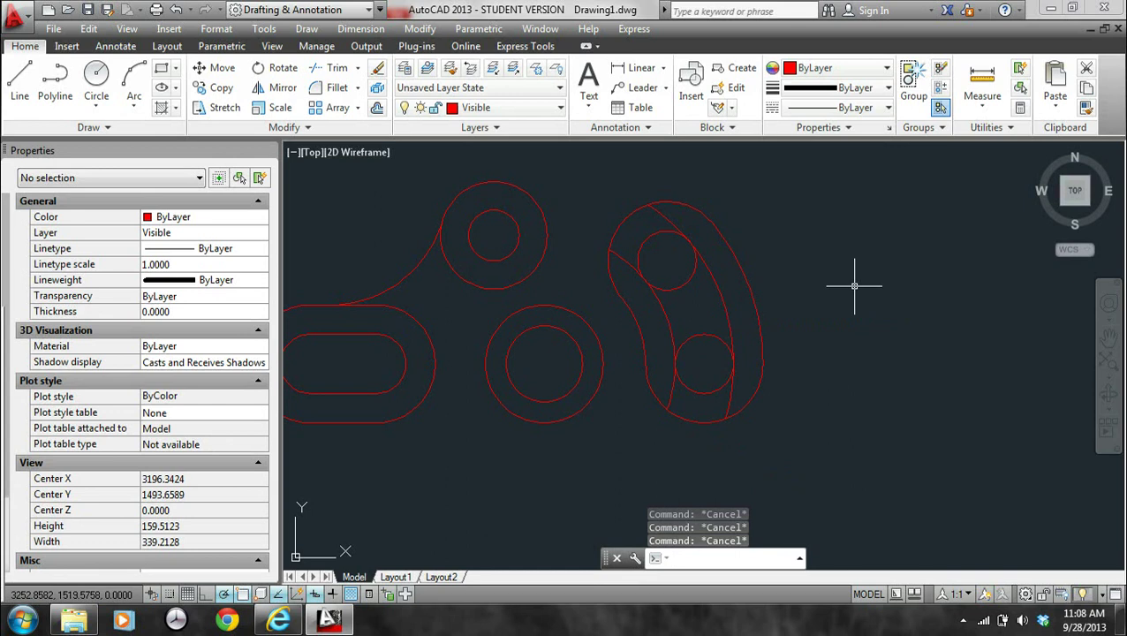
Trim the inward-facing halves of the two radius 11 circles, using the curved slot's two inner arcs as cutting edges
text(ts or)
key(Return)
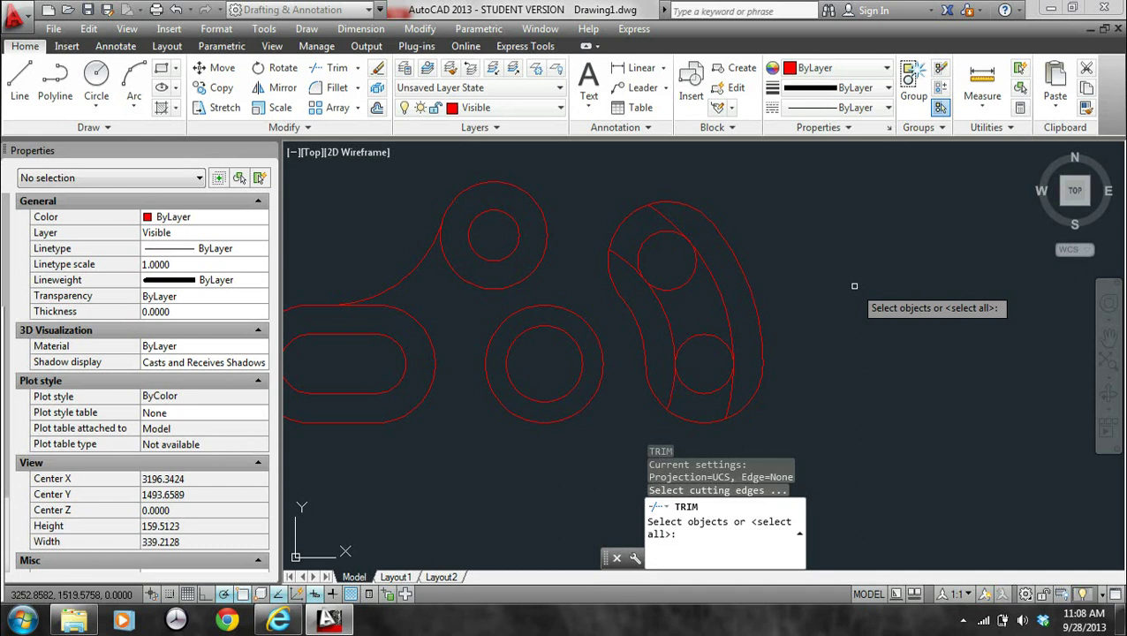
click(675, 321)
click(744, 307)
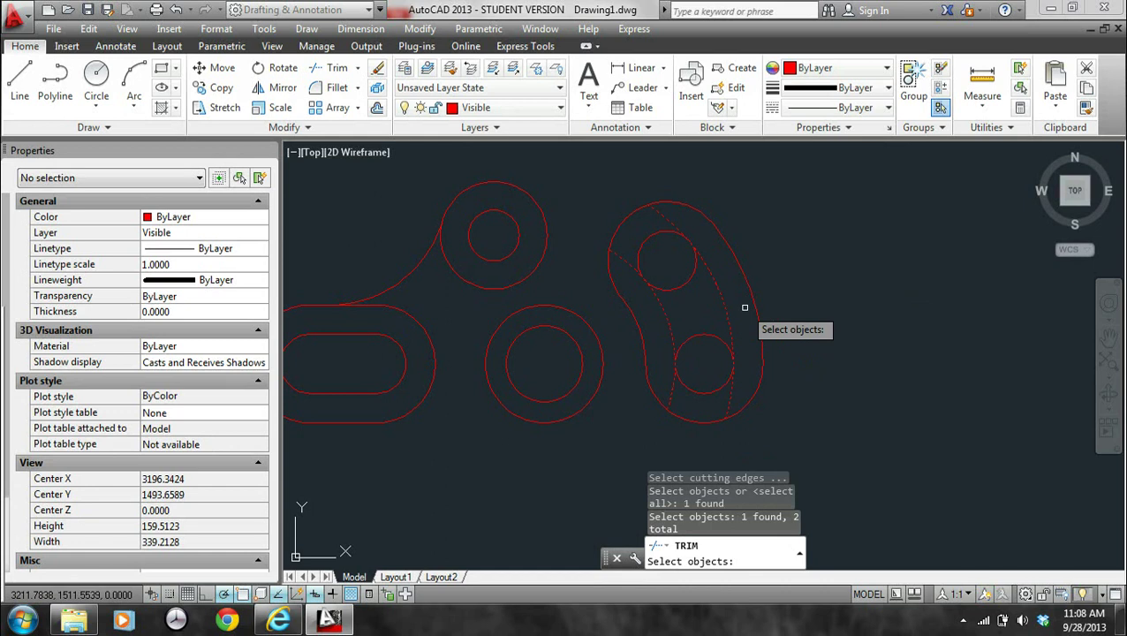
key(Return)
click(685, 281)
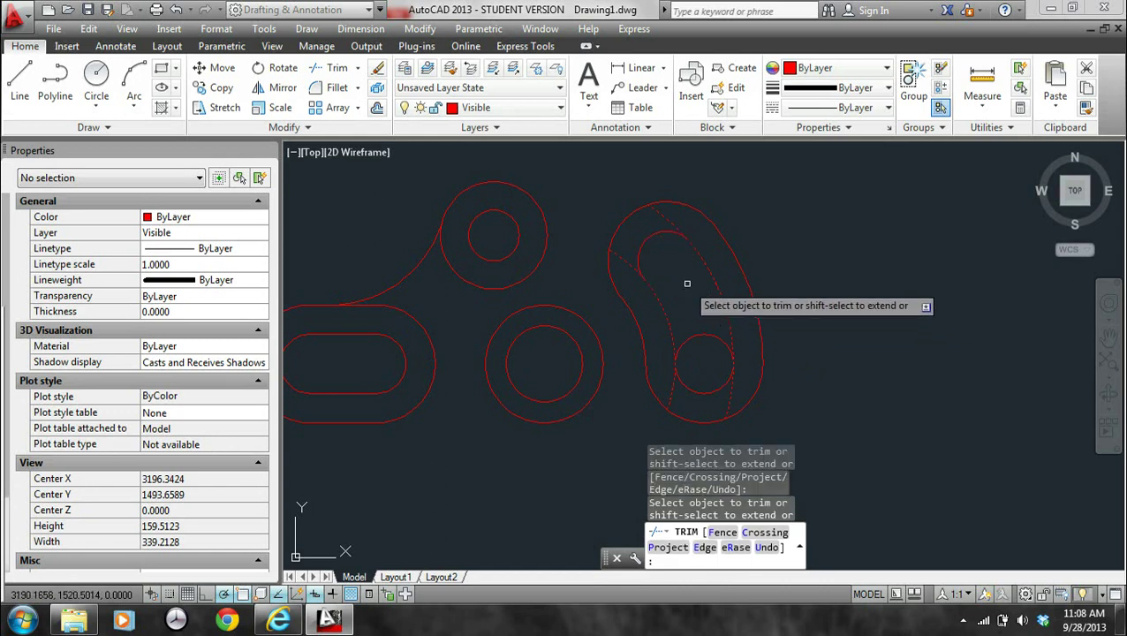
click(706, 334)
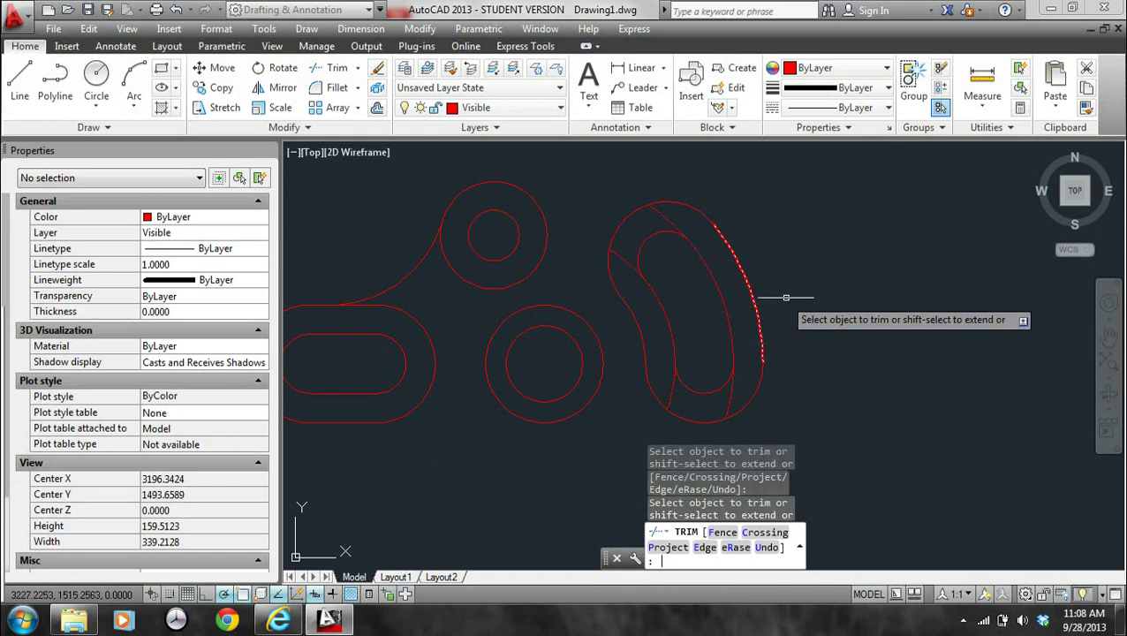
key(Return)
key(Escape)
key(Escape)
key(Escape)
key(Escape)
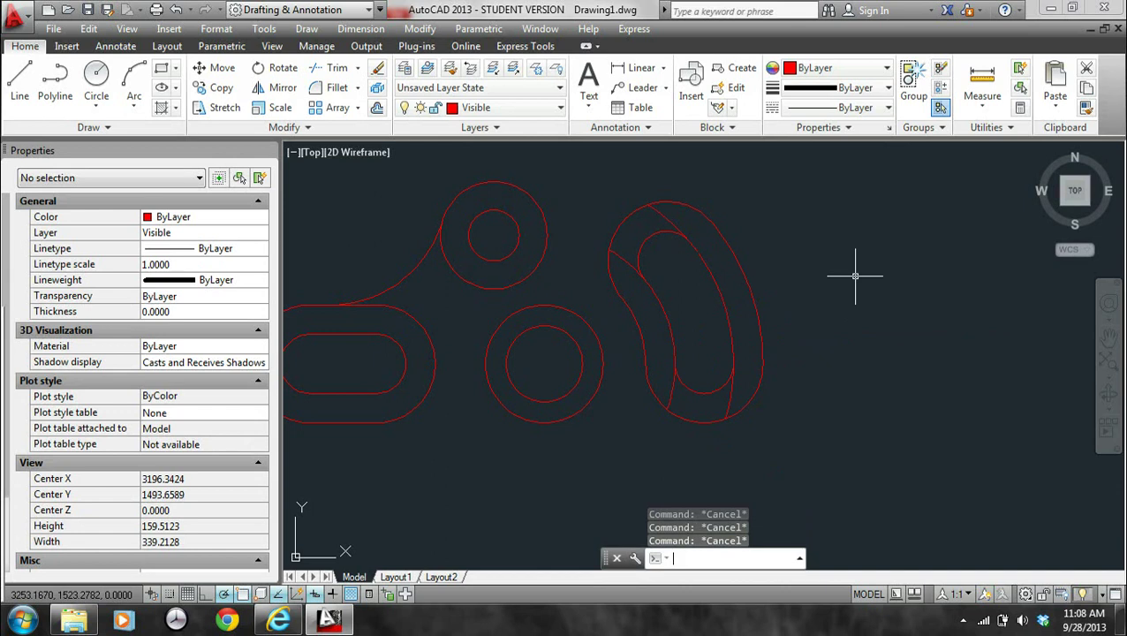
Trim the two inner arcs where they extend beyond the upper end arc of the curved slot's inner outline
text(tr)
key(Return)
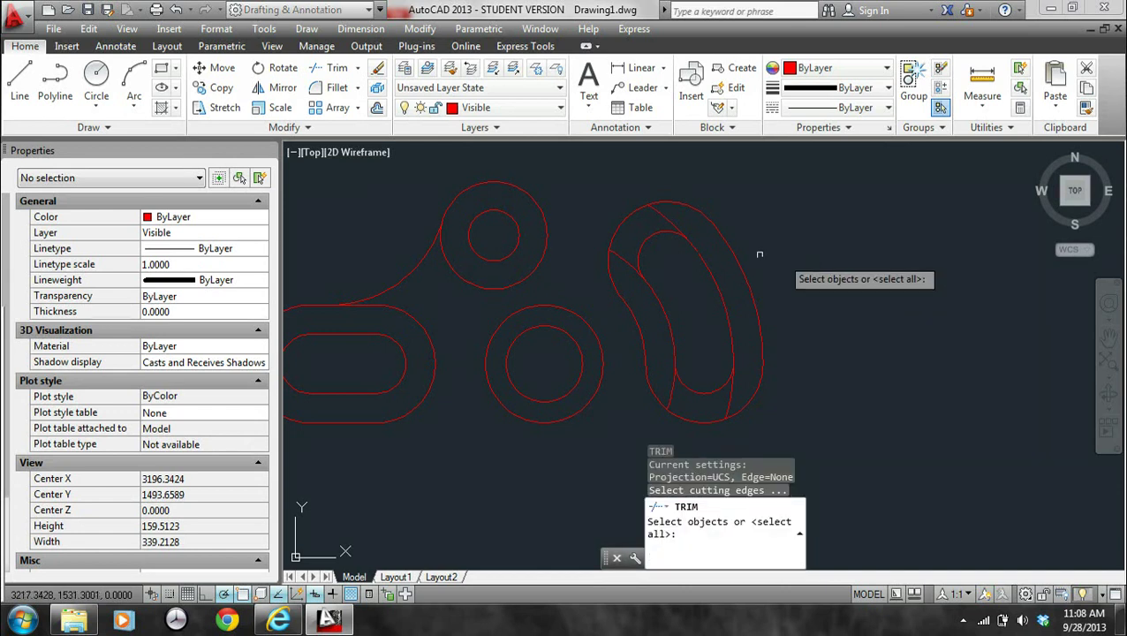
click(652, 238)
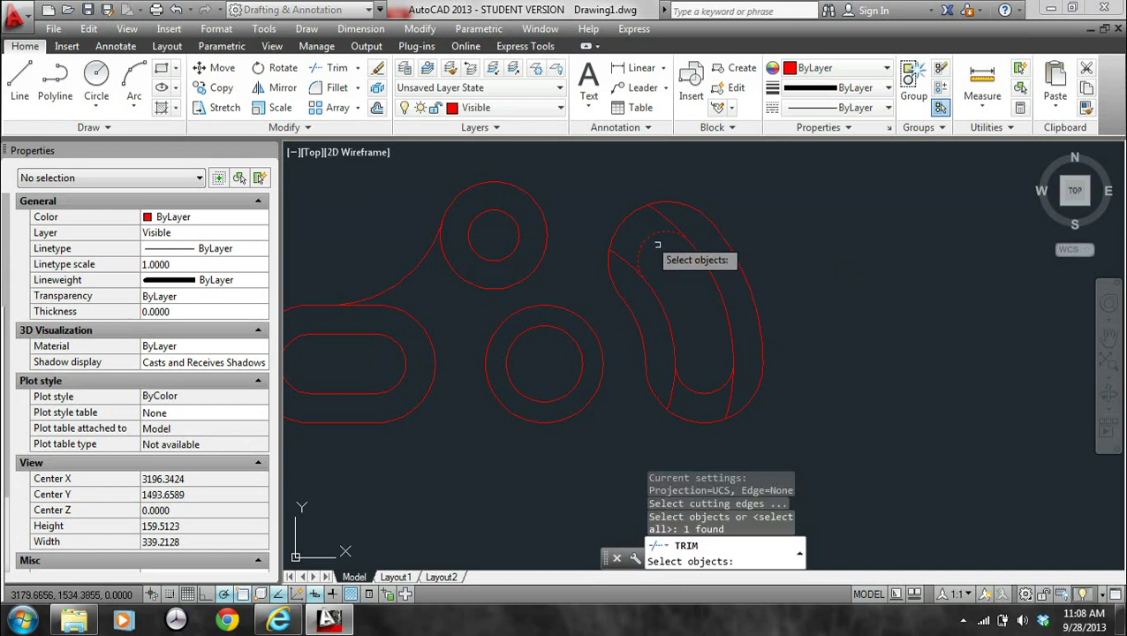
key(Return)
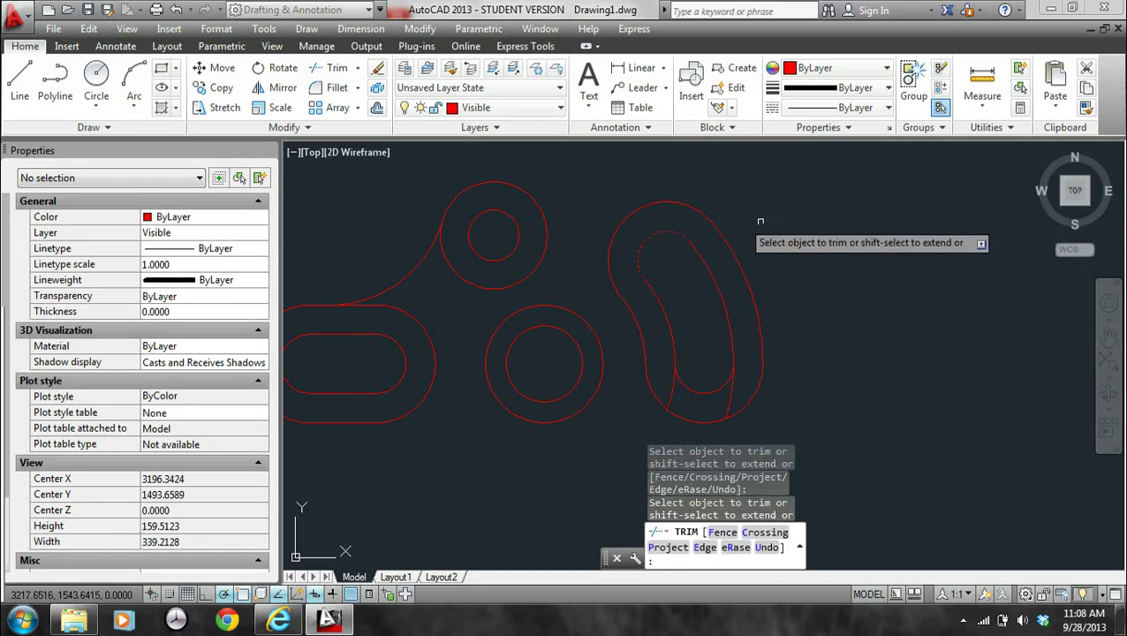
key(Escape)
key(Escape)
key(Escape)
Trim the two inner arcs where they extend beyond the lower end arc of the curved slot's inner outline
text(t)
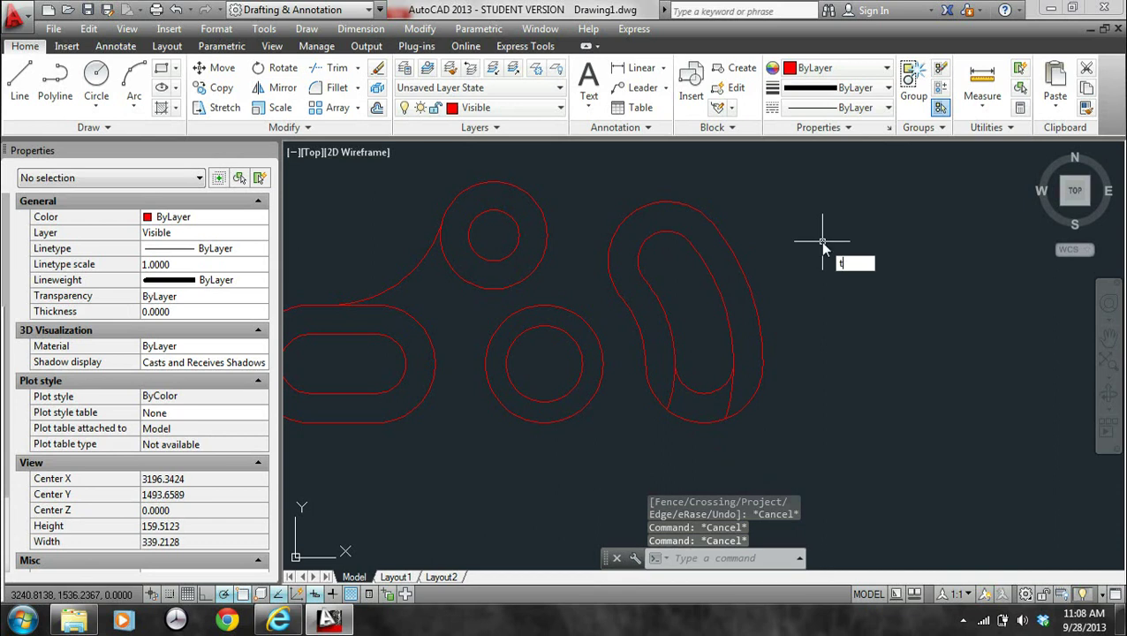
text(r)
key(Return)
click(732, 379)
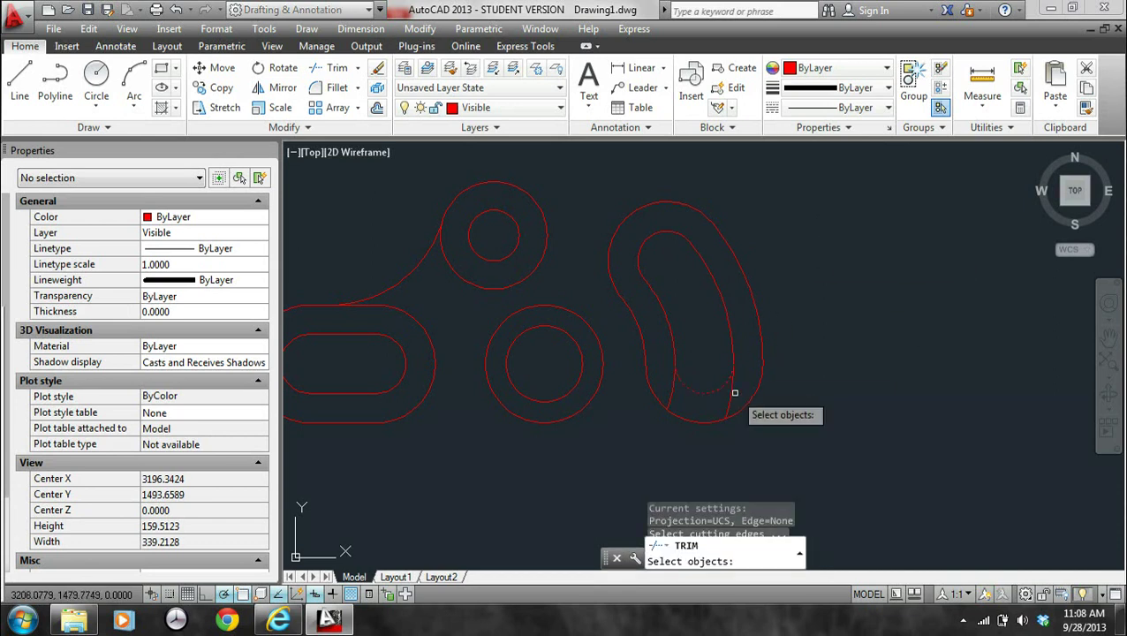
key(Return)
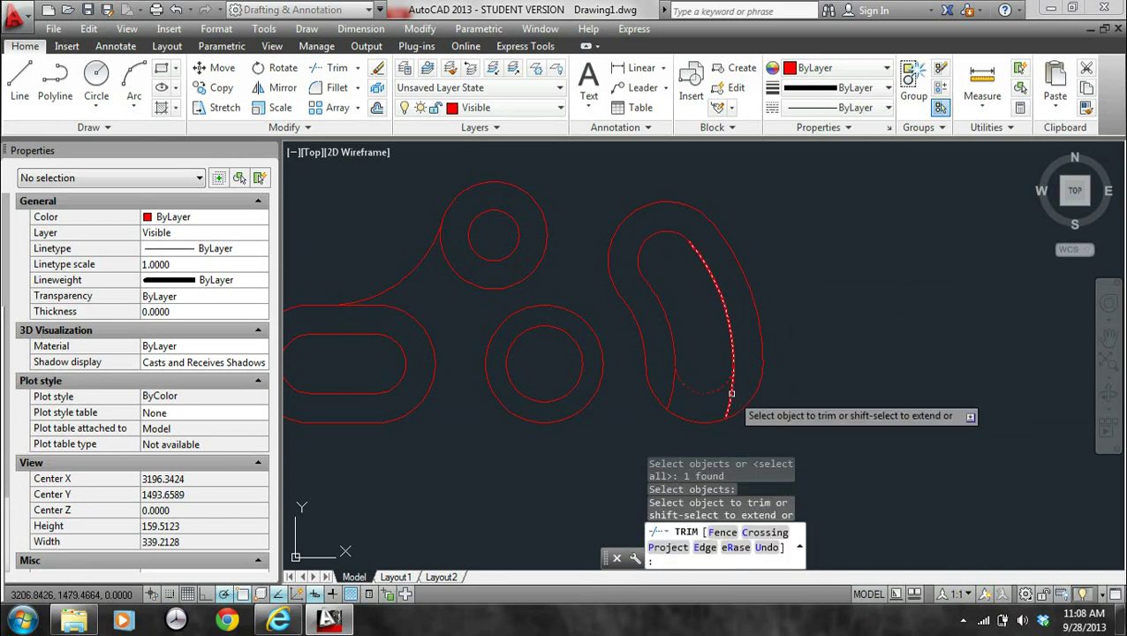
click(733, 404)
key(Escape)
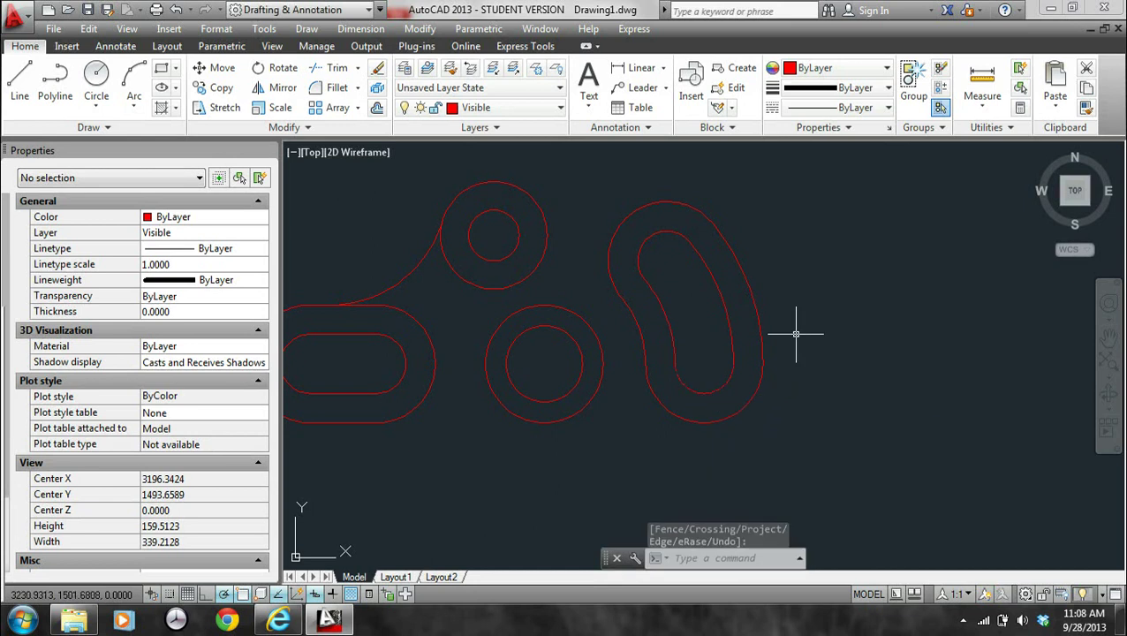
Draw a tan-tan-radius circle of radius 16 tangent to the upper boss's outer circle and the curved slot's outer upper end
scroll(757, 354, down, 2)
middle_drag(784, 370, 793, 373)
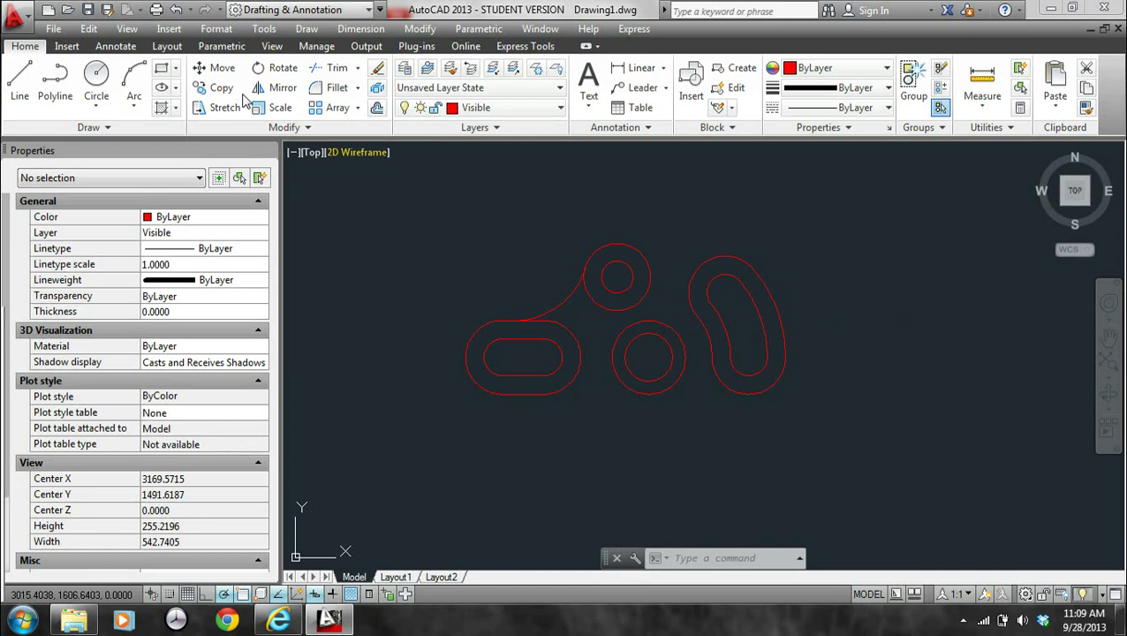
text(c)
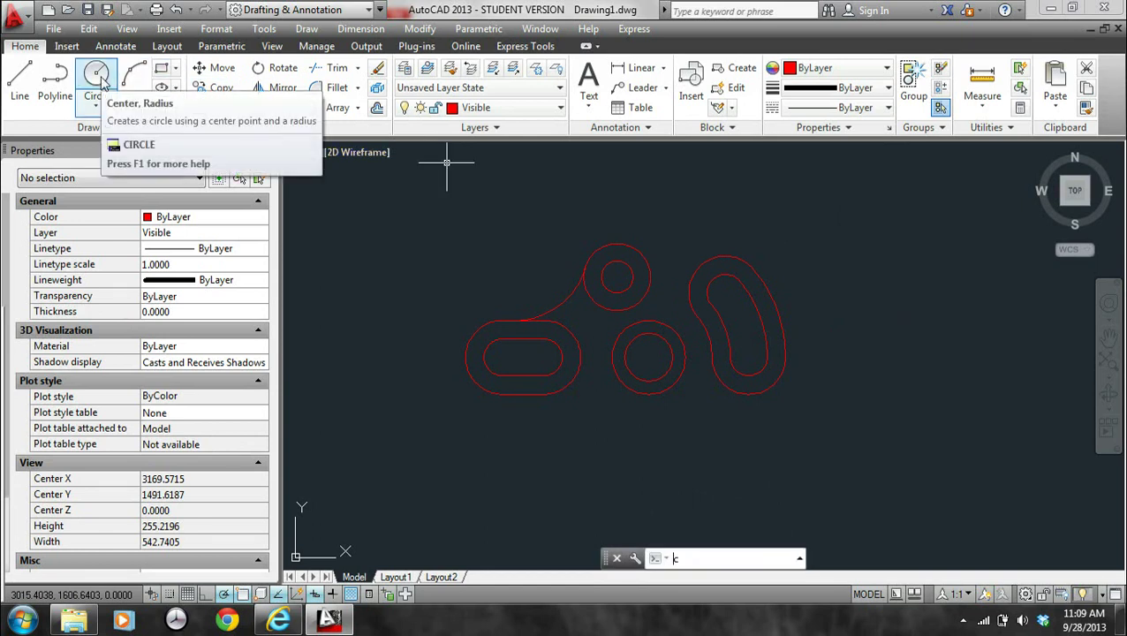
key(Return)
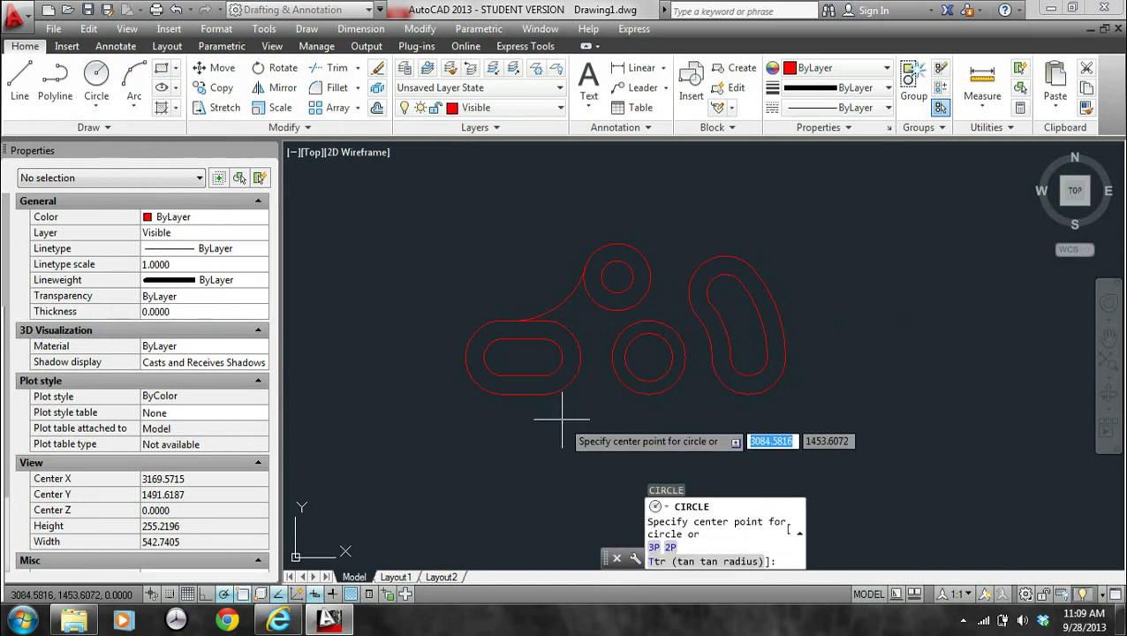
text(t)
key(Return)
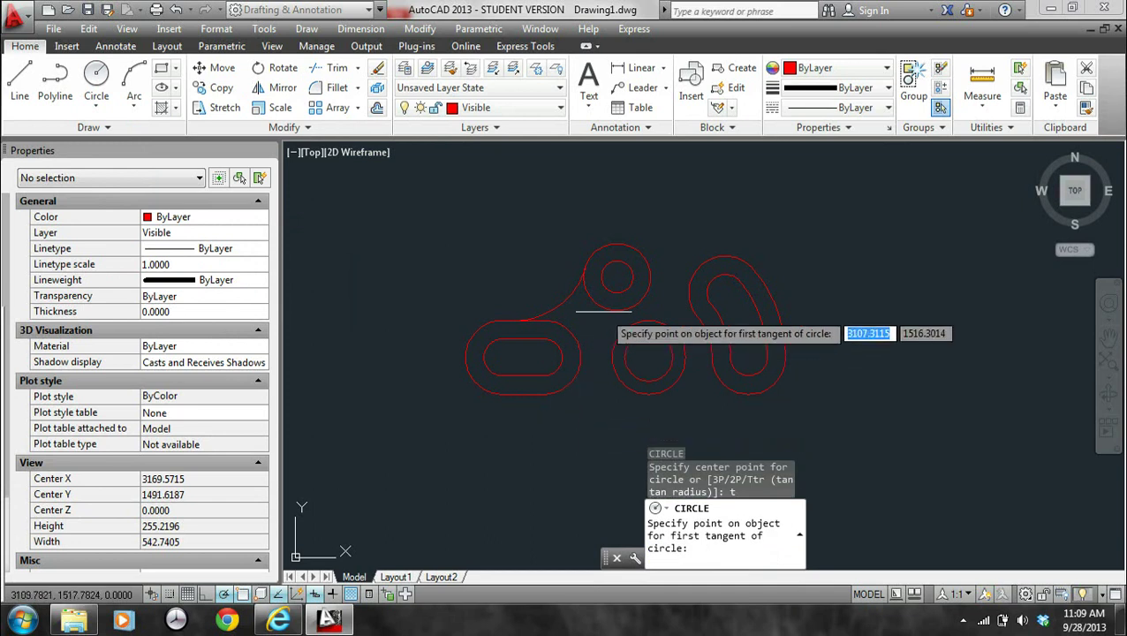
scroll(654, 250, up, 4)
click(609, 252)
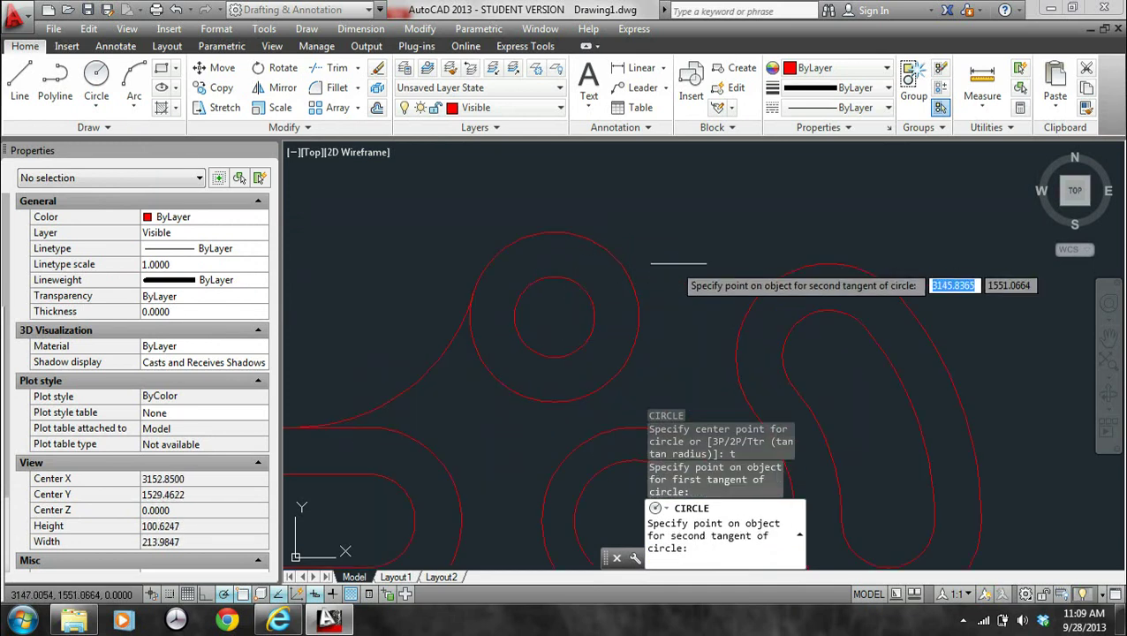
click(753, 291)
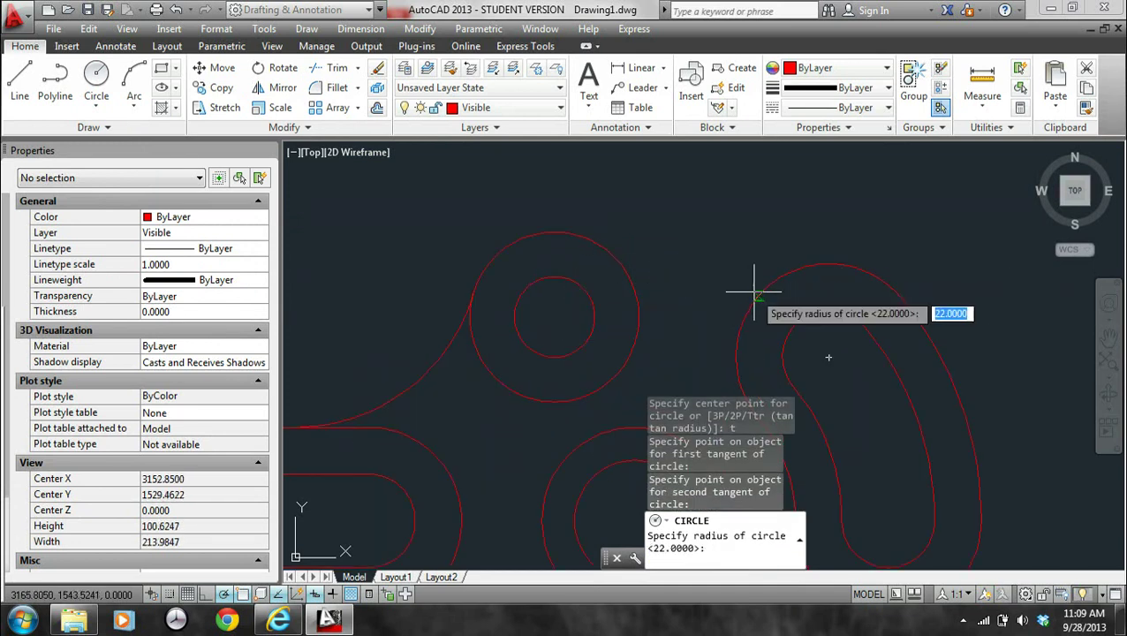
text(16)
key(Return)
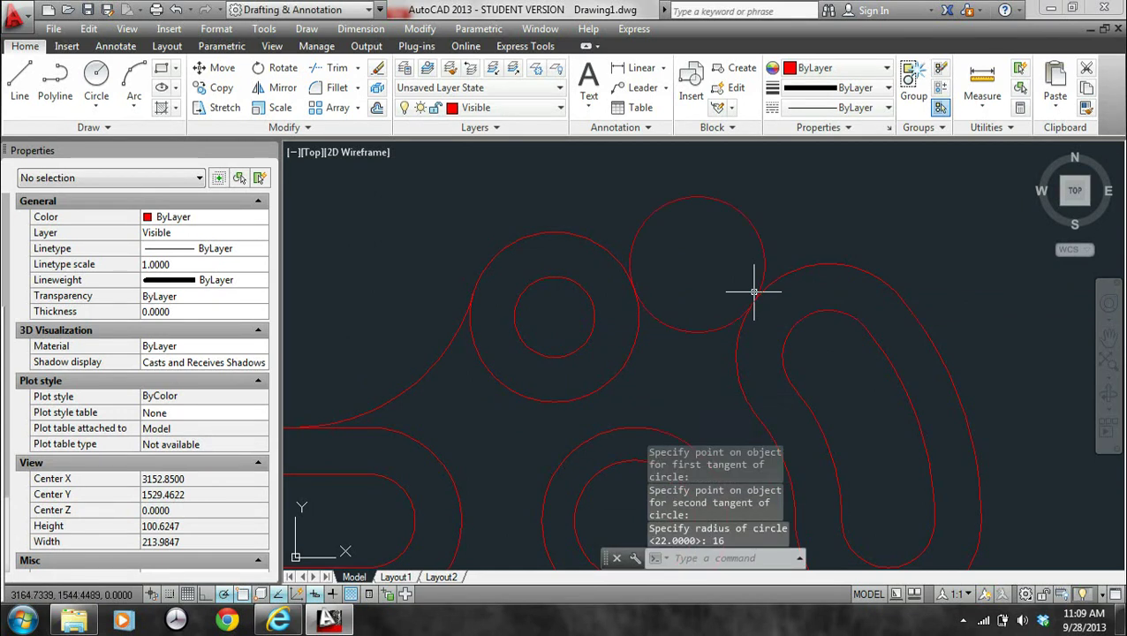
key(Escape)
key(Escape)
Trim the upper portion of the radius 16 circle, keeping only the concave arc between the upper boss and the curved slot
text(tr)
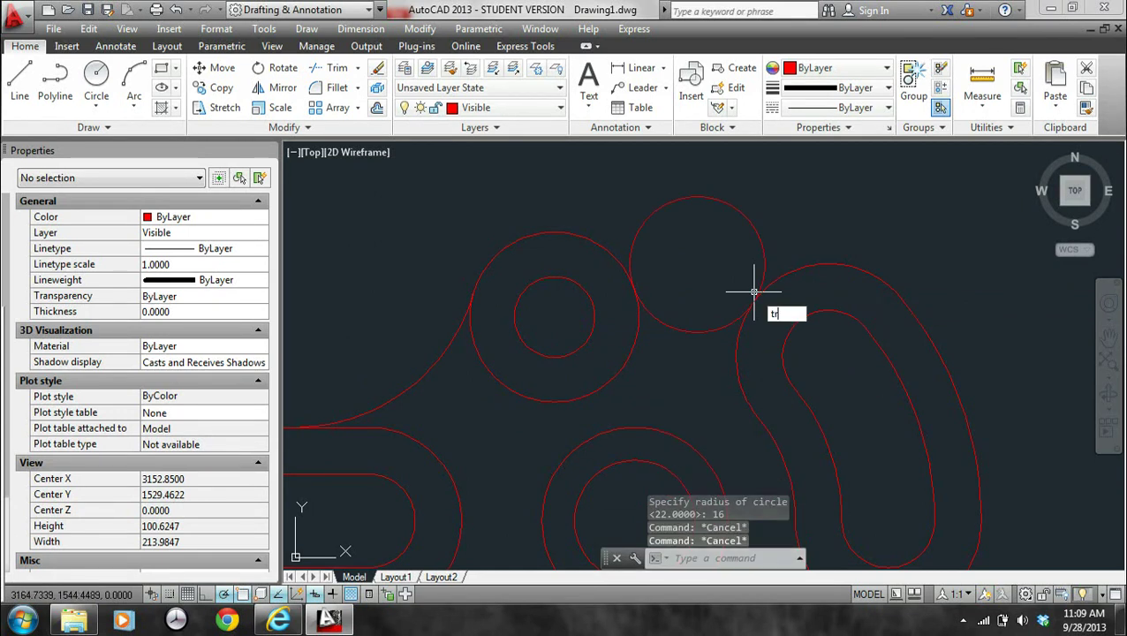
key(Return)
key(Return)
click(767, 279)
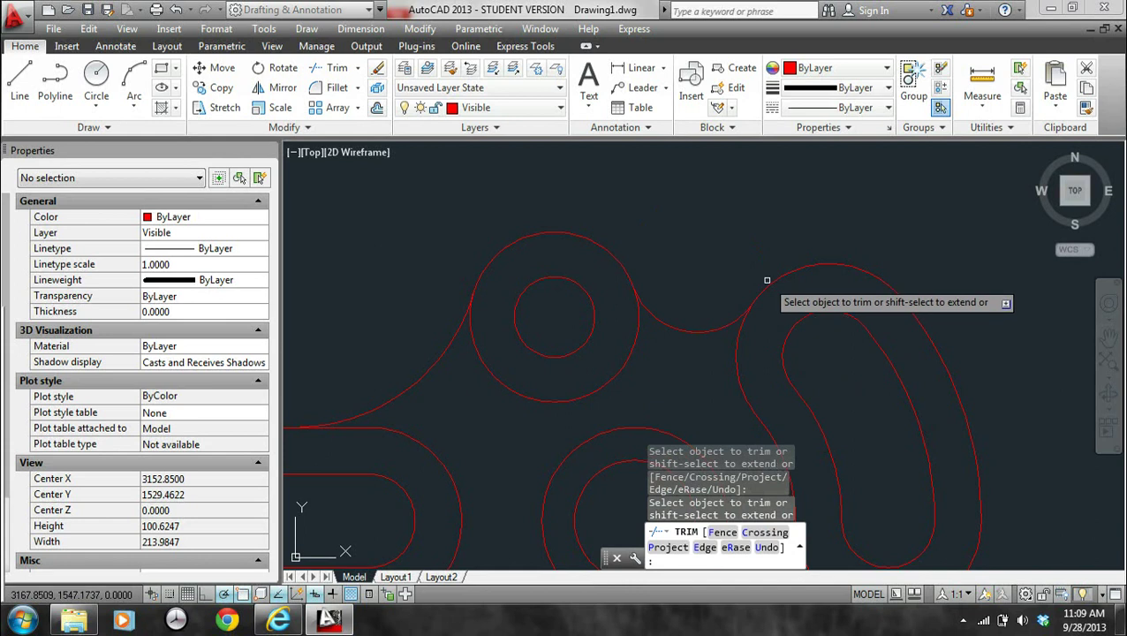
key(Escape)
scroll(846, 352, down, 2)
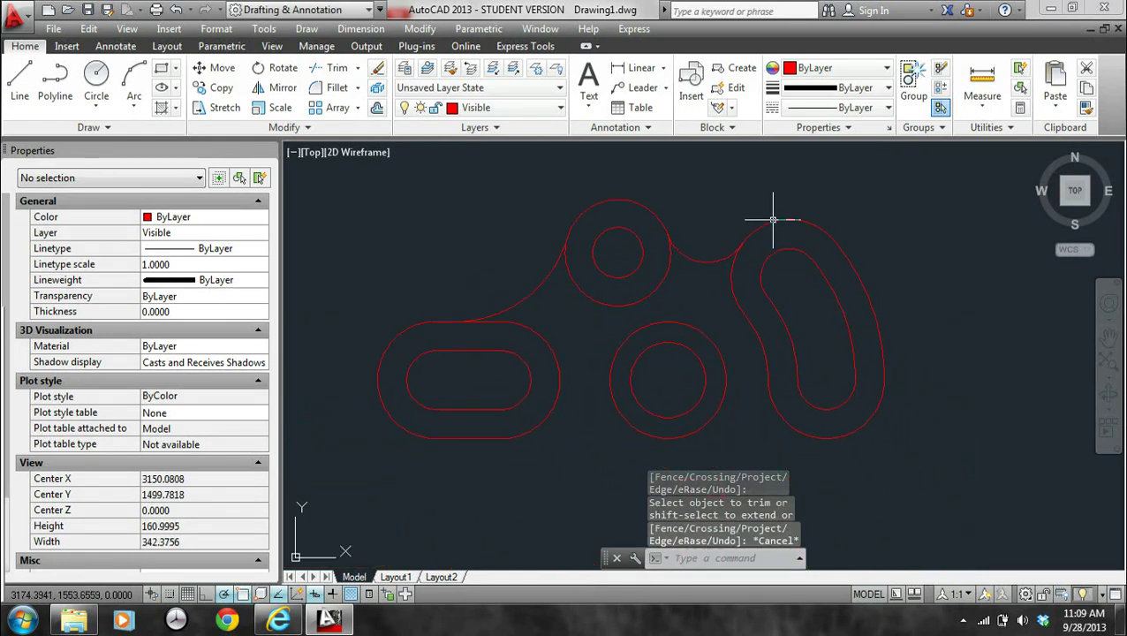
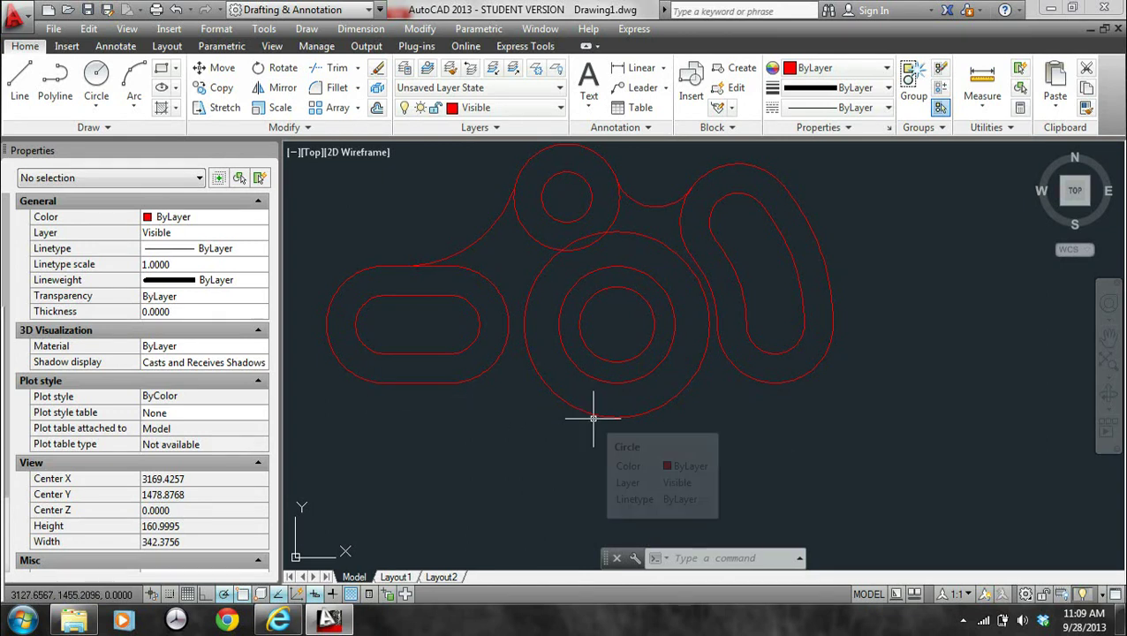
Draw a line tangent to the underside of the largest central circle and the lower left end arc of the straight slot's outer outline
text(l)
key(Return)
text(tan)
key(Return)
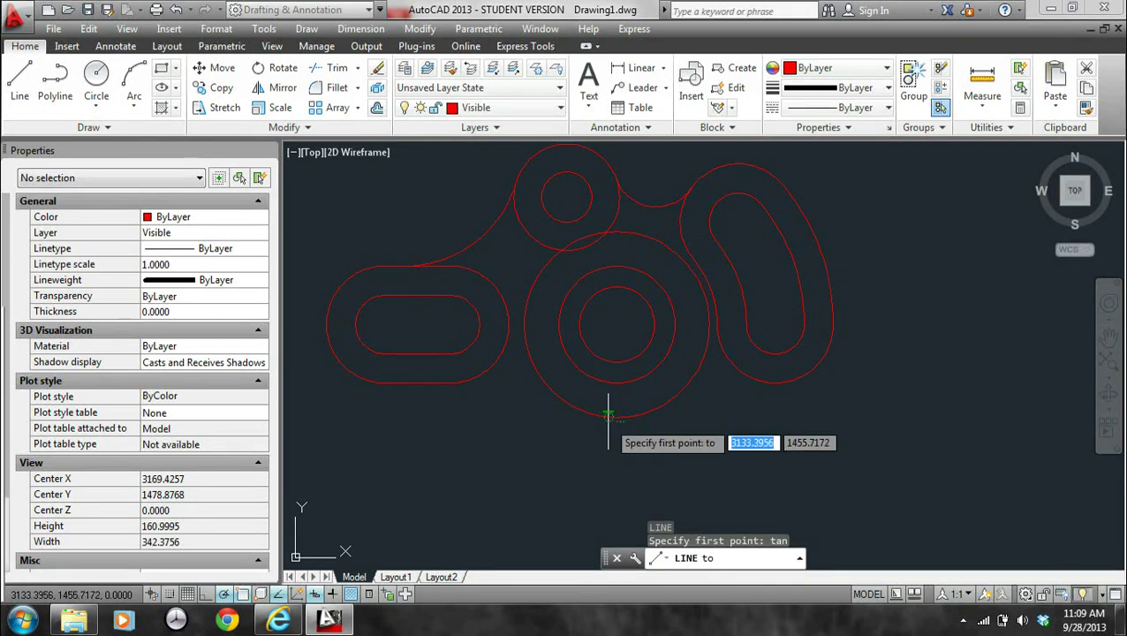
click(587, 415)
text(tan)
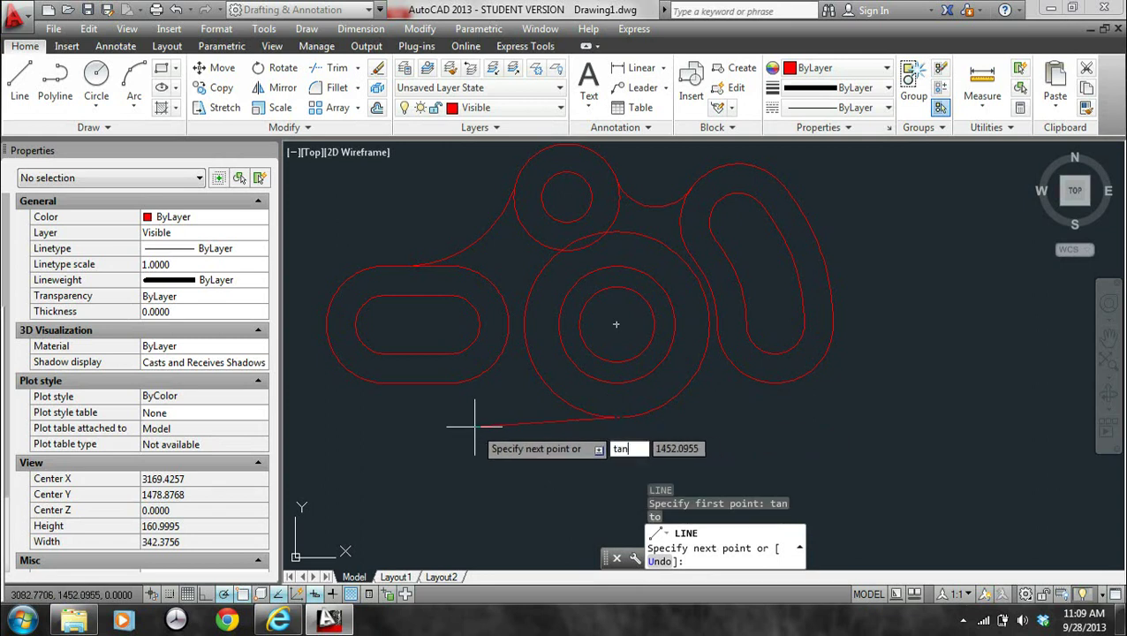
key(Return)
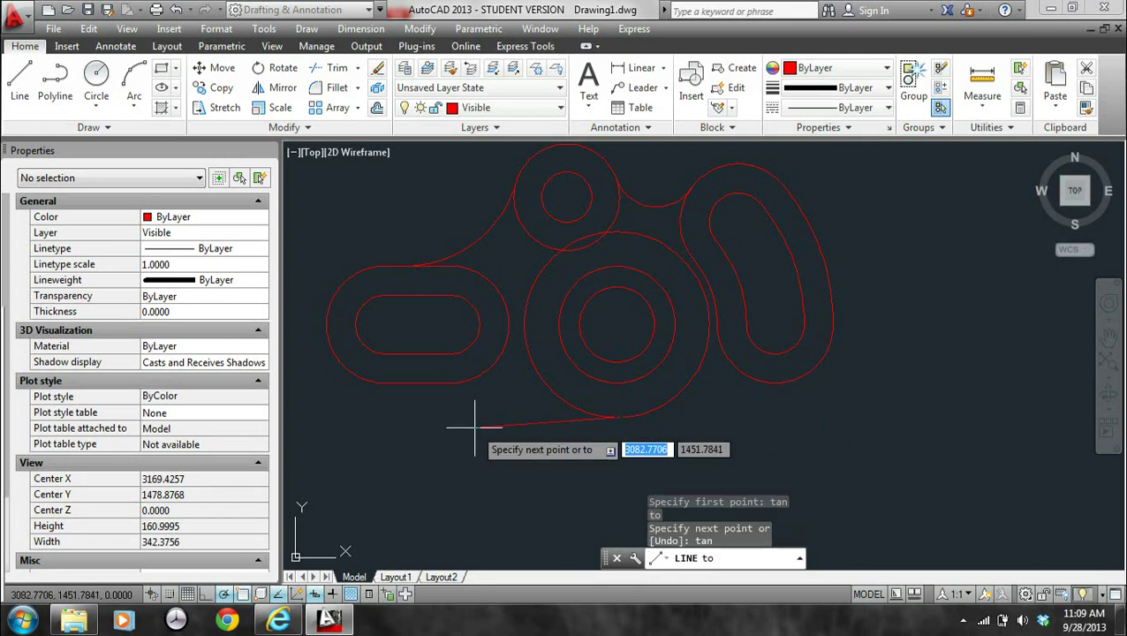
click(364, 376)
key(Return)
key(Escape)
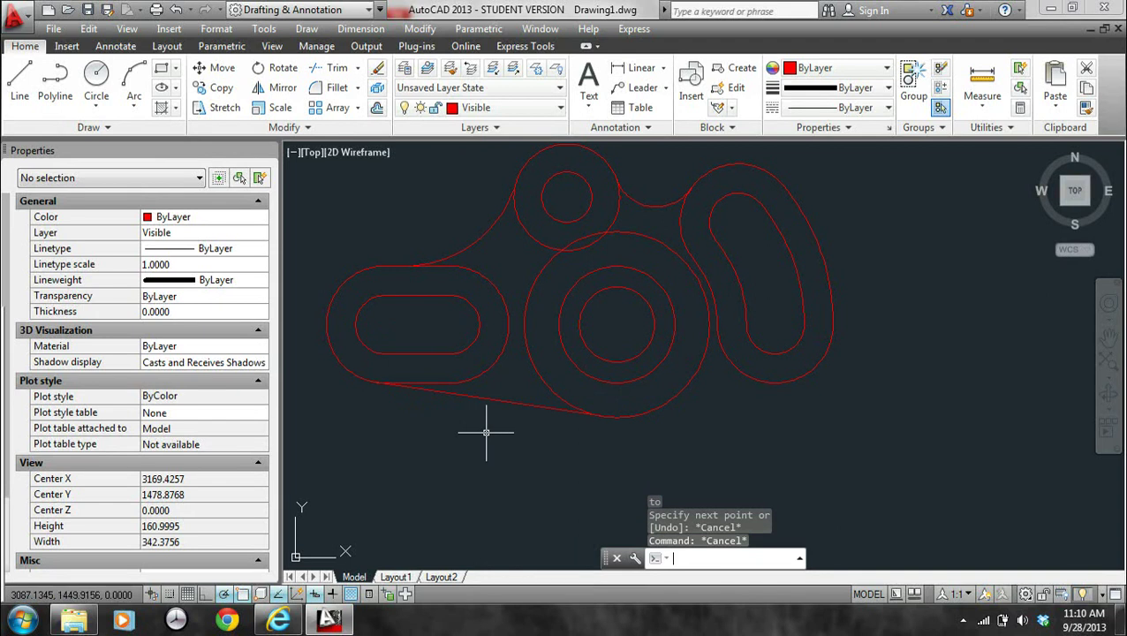
Draw a tan-tan-radius circle of radius 15 tangent to the largest central circle and the curved slot's outer lower end
mouse_move(537, 432)
middle_down()
mouse_move(486, 450)
mouse_move(508, 447)
middle_up()
middle_drag(611, 442, 548, 409)
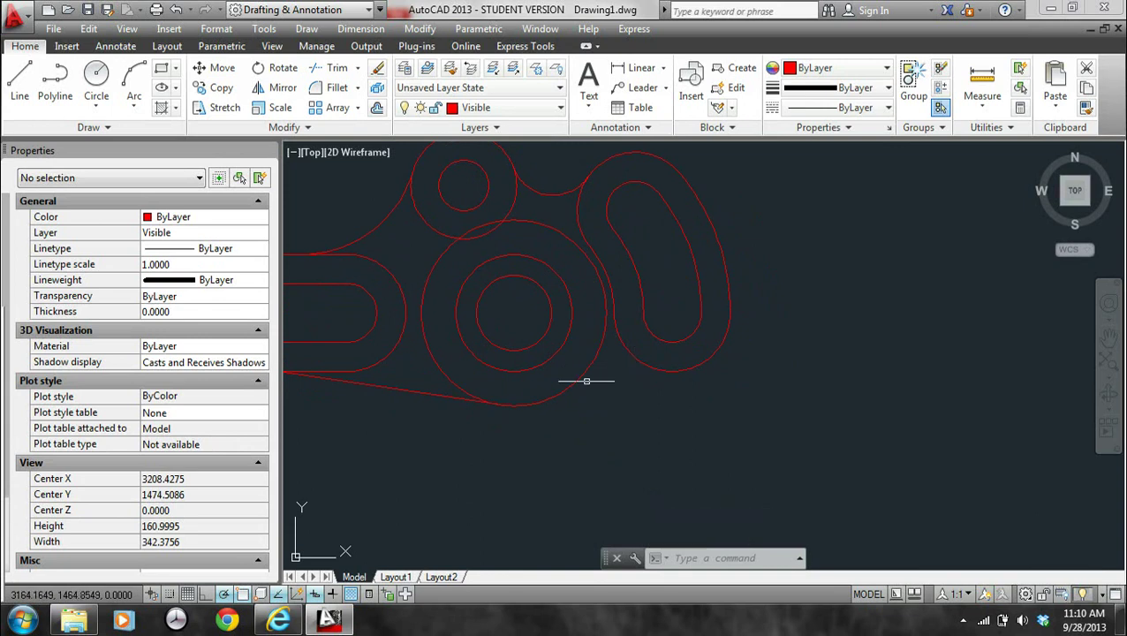
text(c)
key(Return)
text(t)
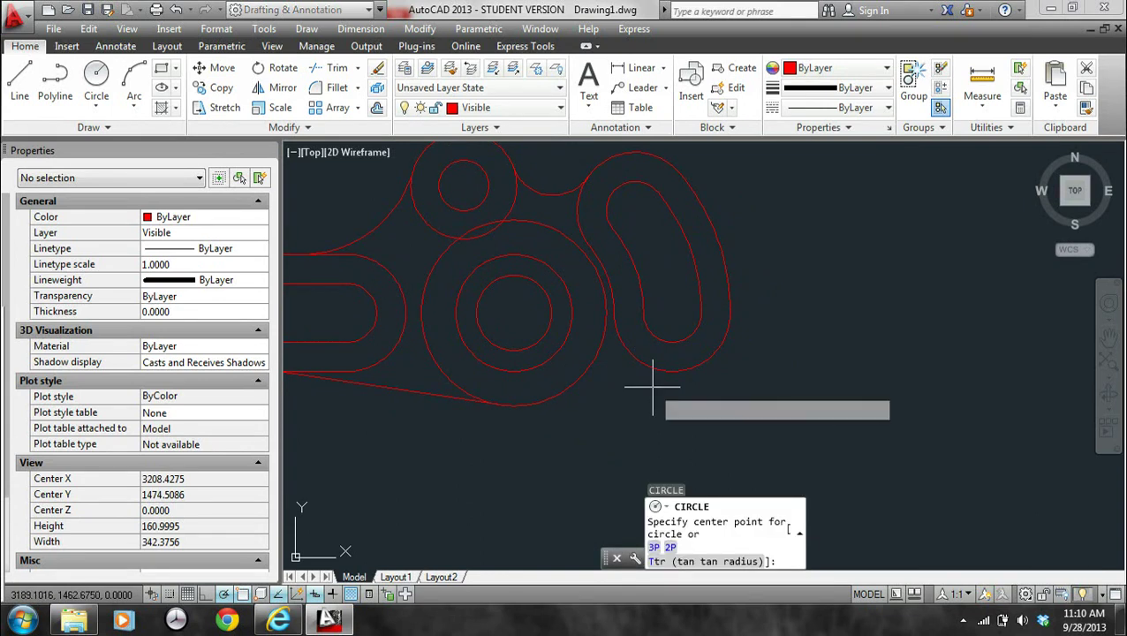
key(Return)
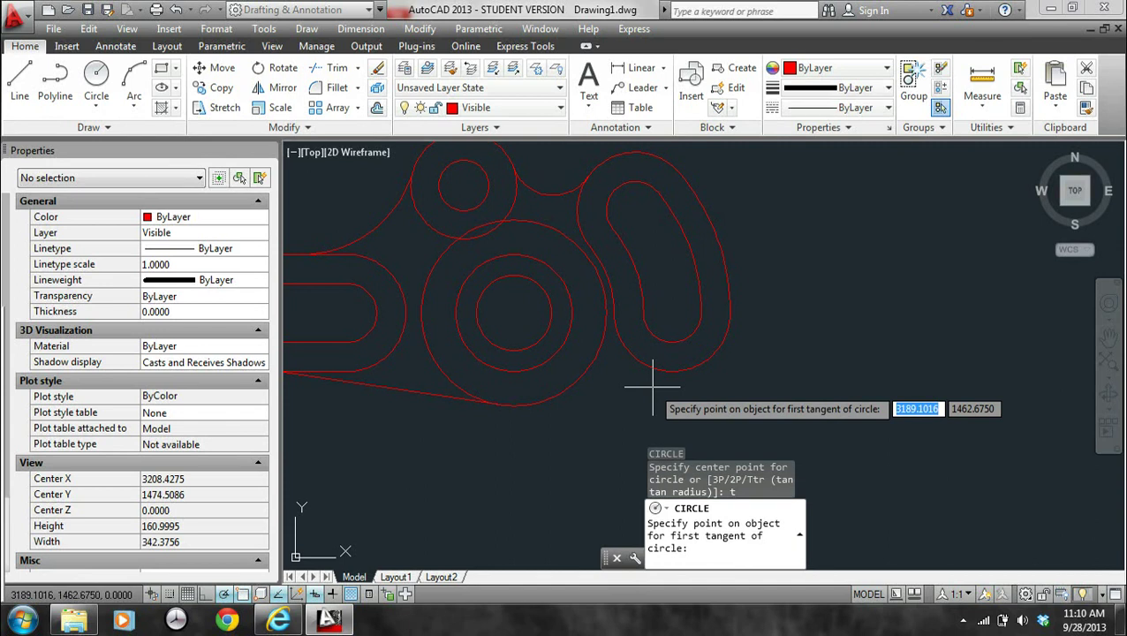
click(581, 385)
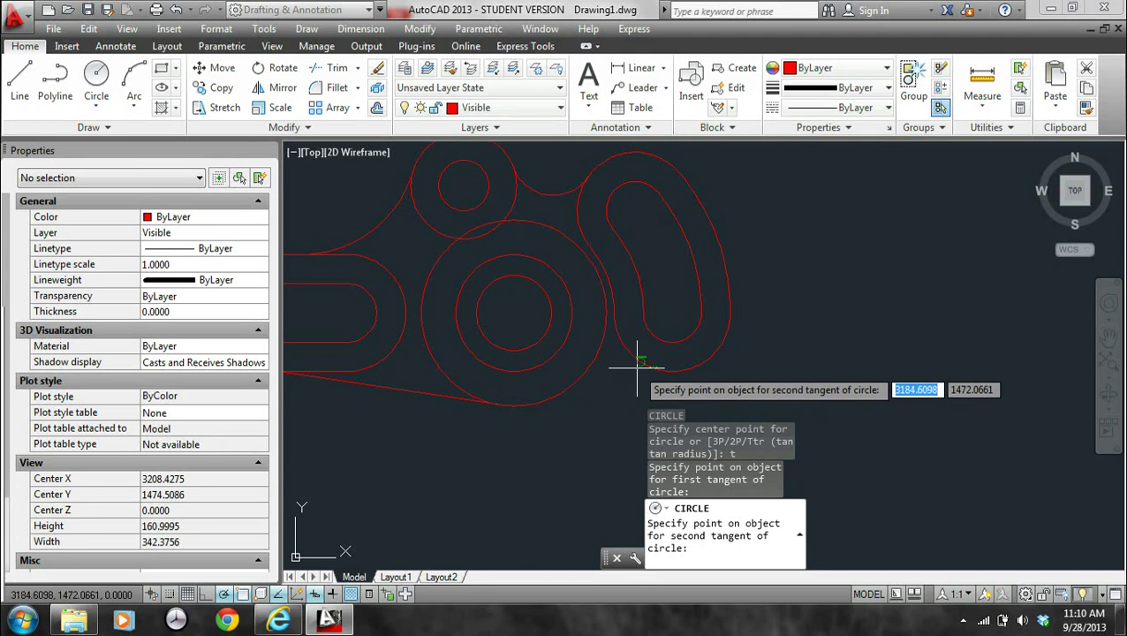
click(636, 366)
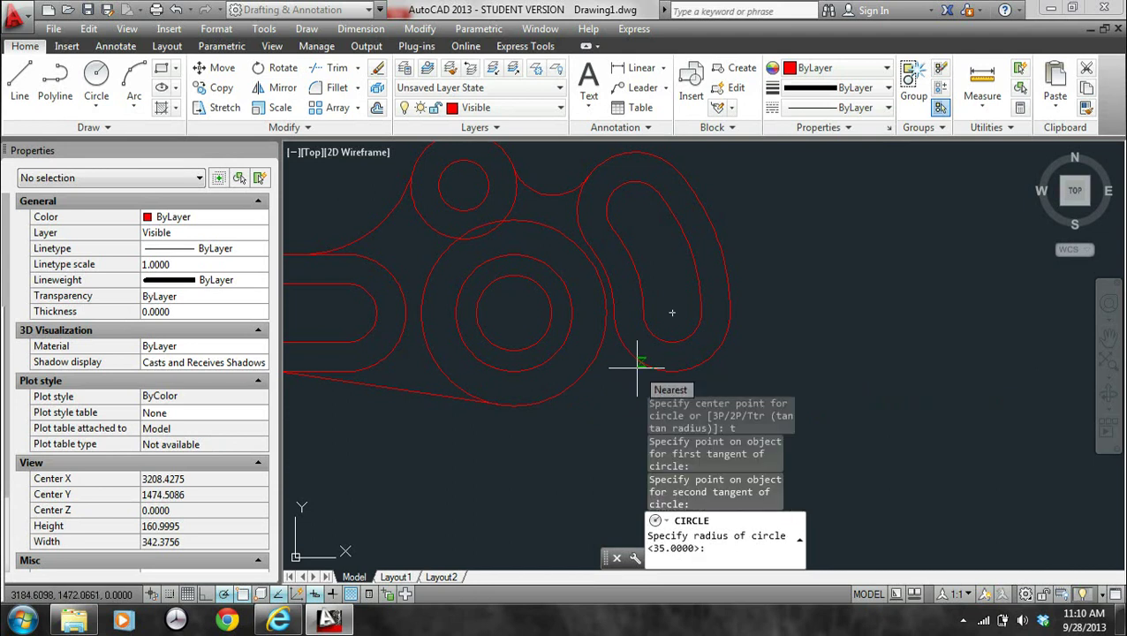
text(15)
key(Return)
key(Escape)
key(Escape)
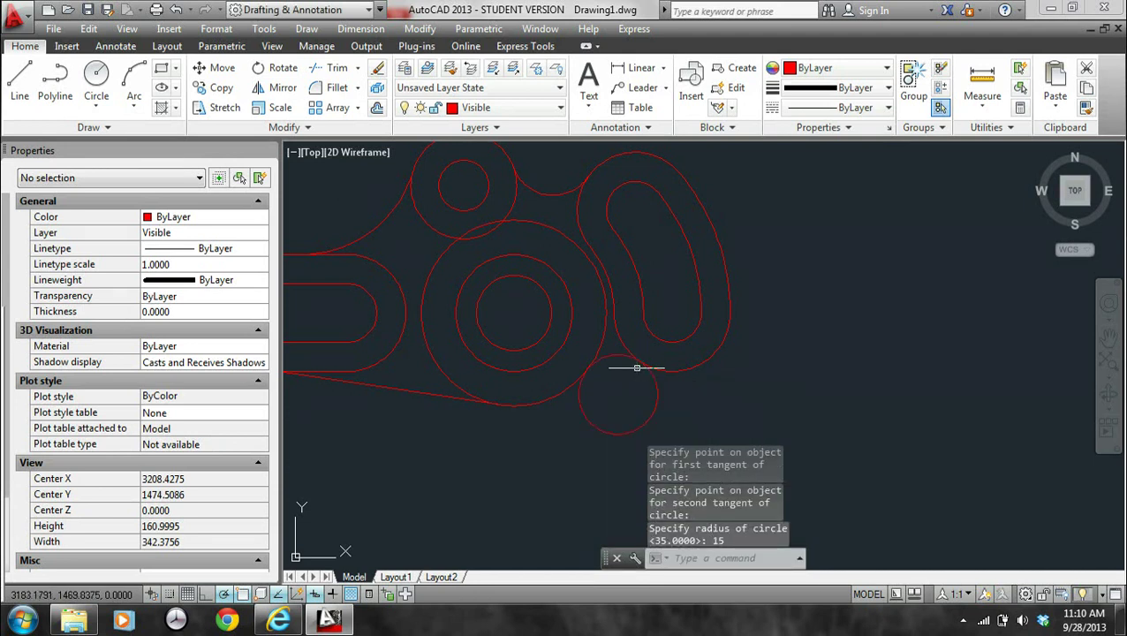
Trim the lower portion of the radius 15 circle, keeping only the arc bridging the largest central circle and the curved slot
text(tr)
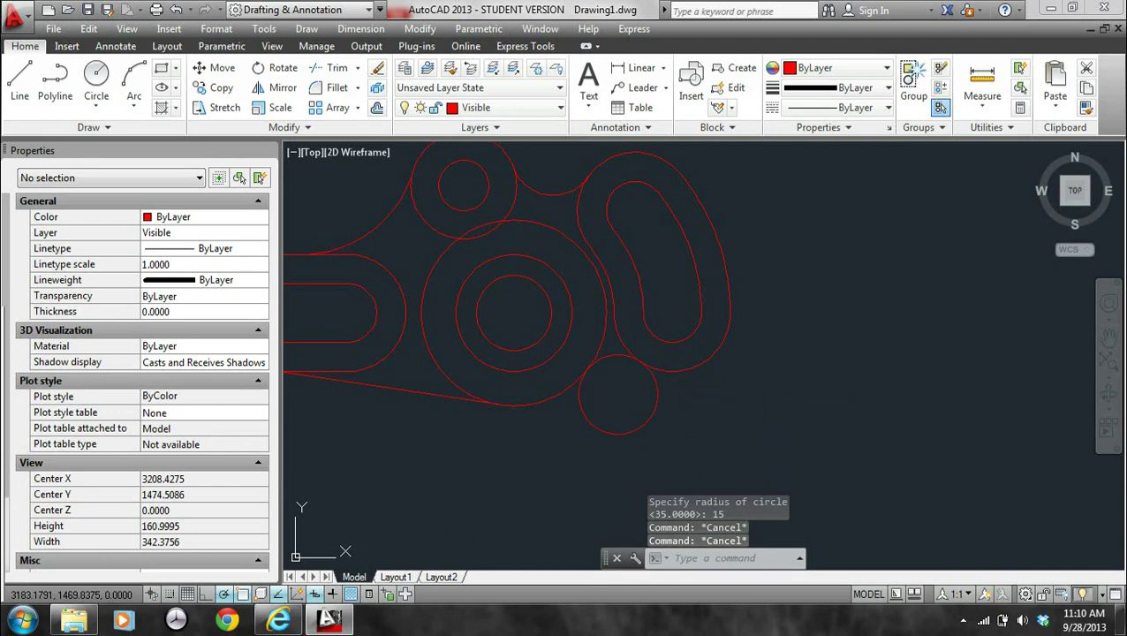
key(Return)
key(Return)
click(657, 388)
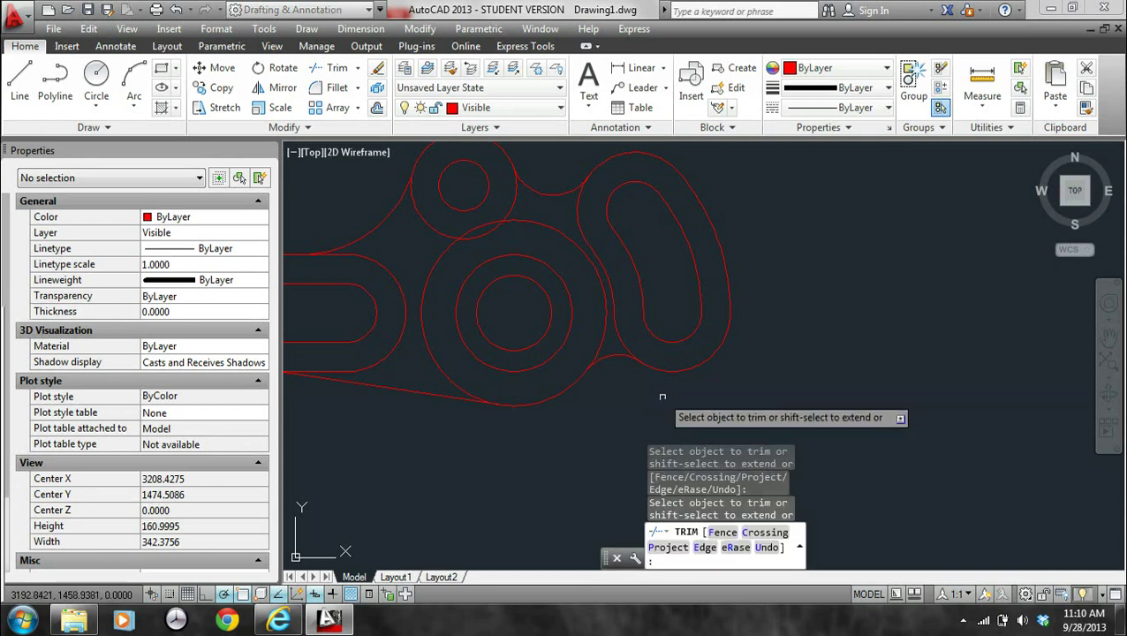
Trim the largest central circle between the lower tangent line and the radius 15 arc, keeping only the bottom arc that joins them
key(Escape)
middle_drag(635, 382, 680, 427)
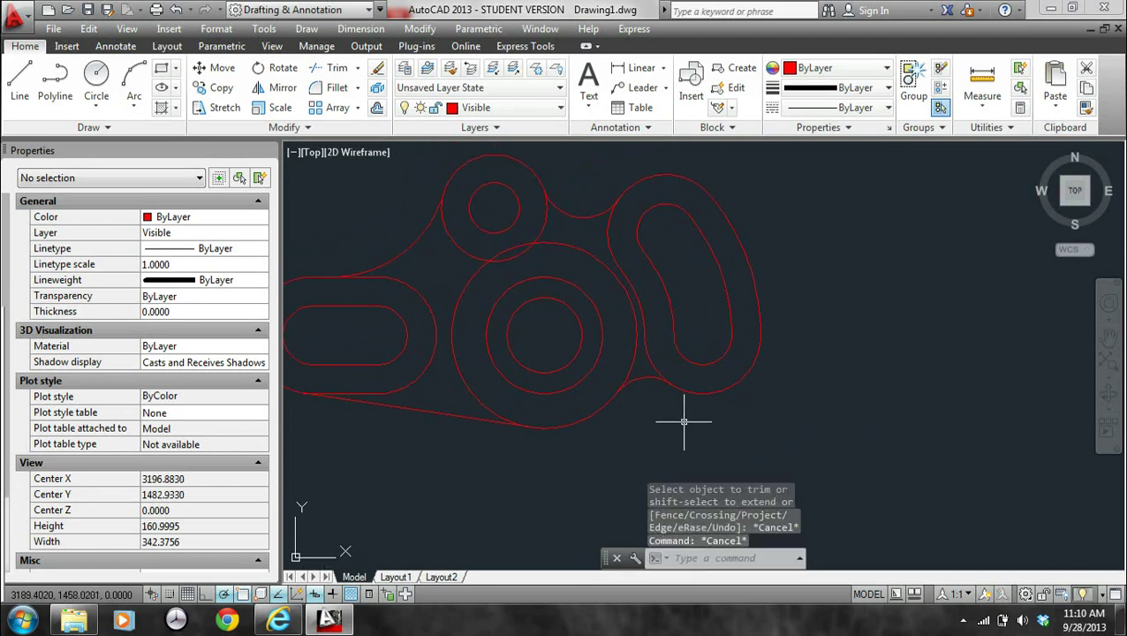
text(tr)
key(Return)
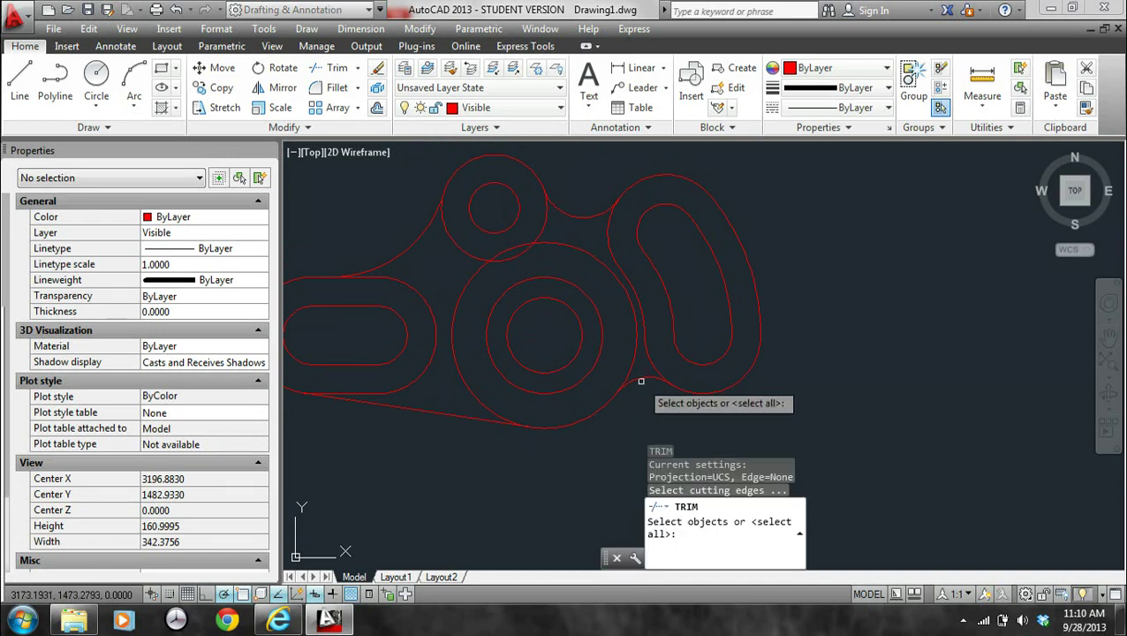
click(661, 389)
click(506, 415)
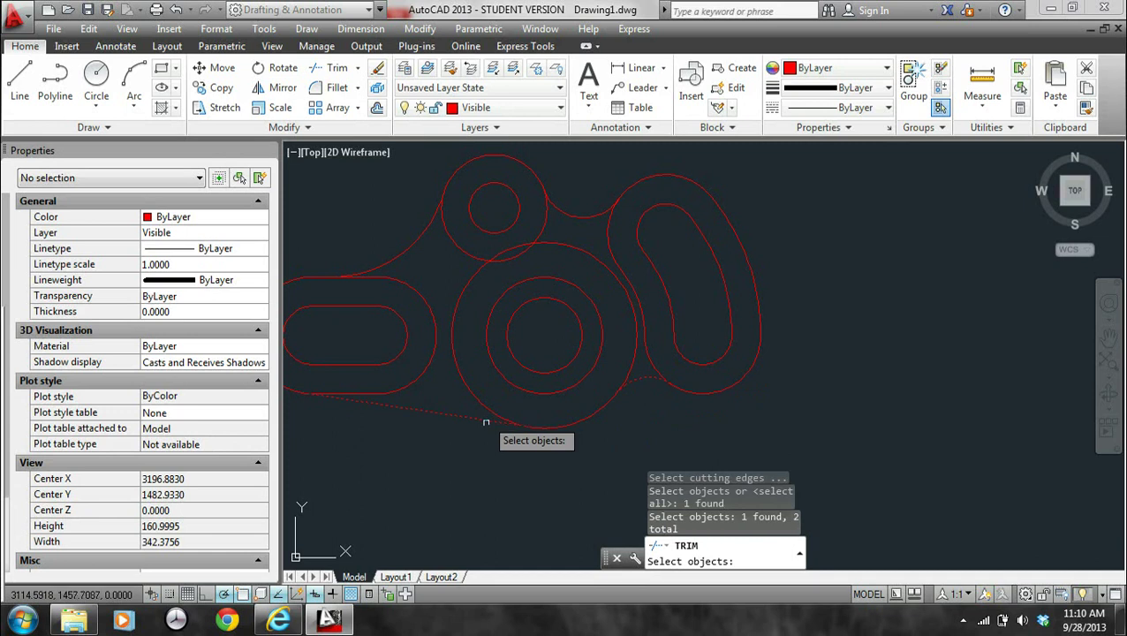
key(Return)
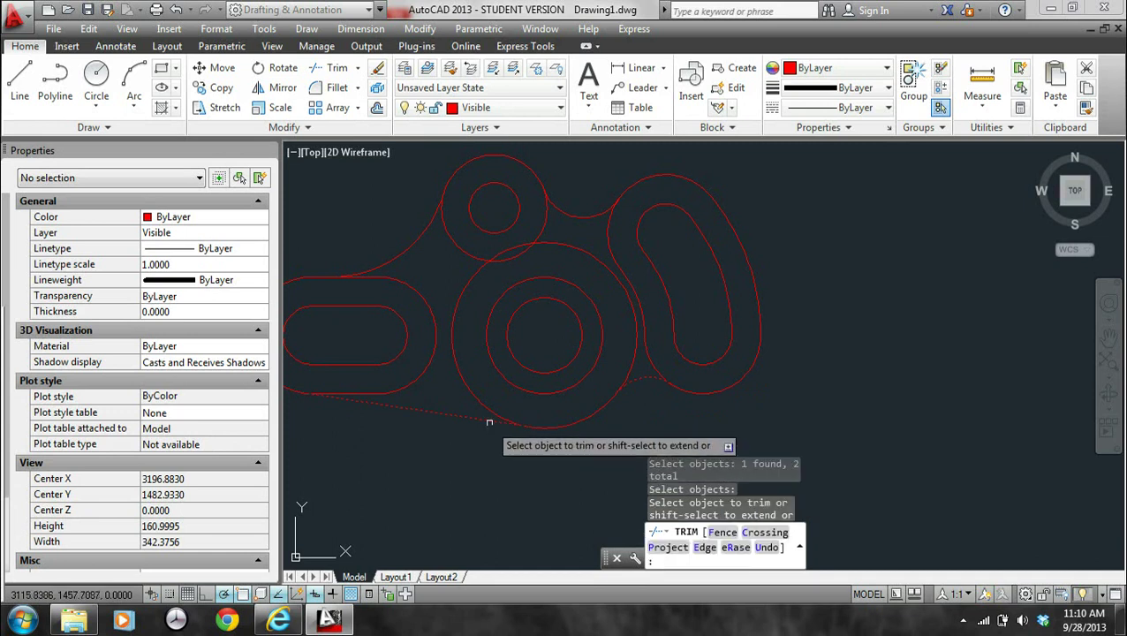
click(493, 413)
key(Escape)
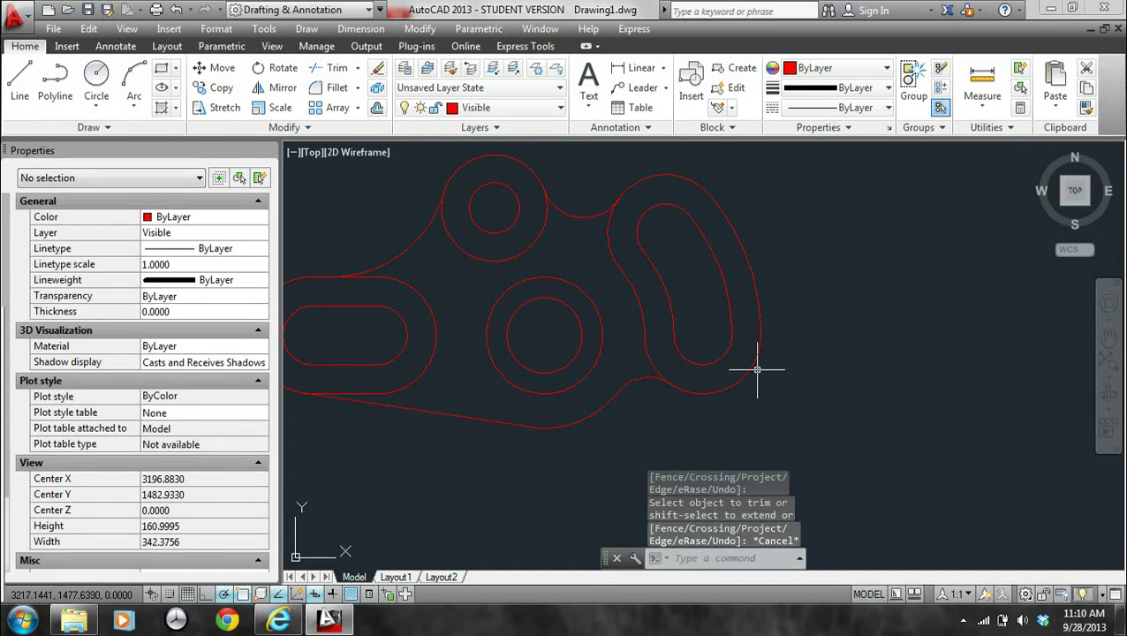
scroll(754, 372, down, 2)
middle_drag(754, 372, 808, 403)
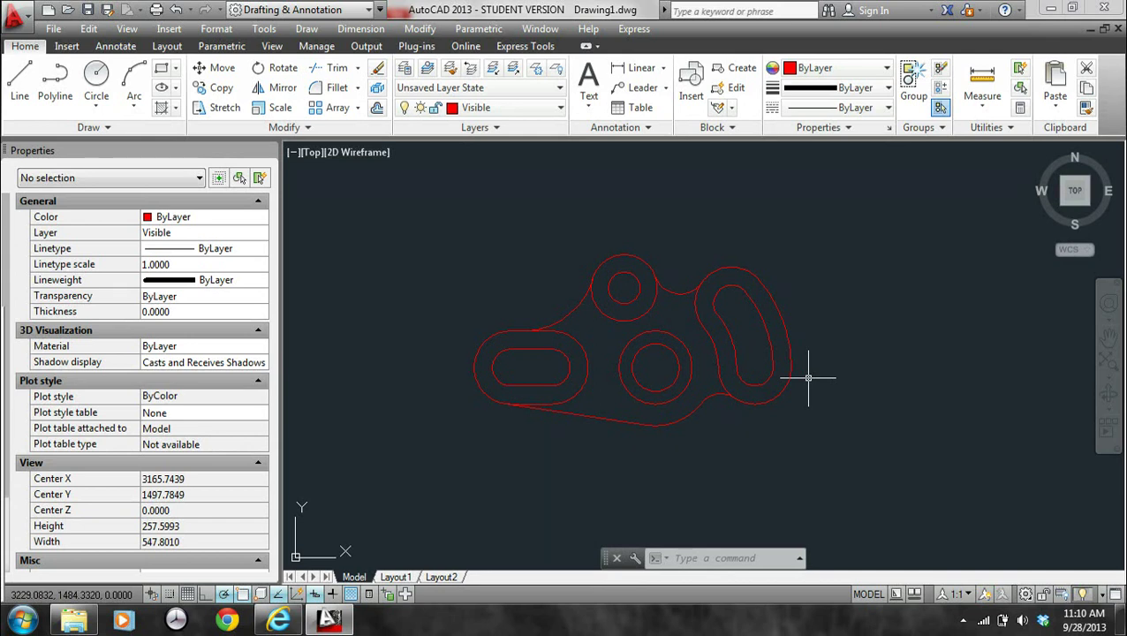
key(Return)
click(756, 384)
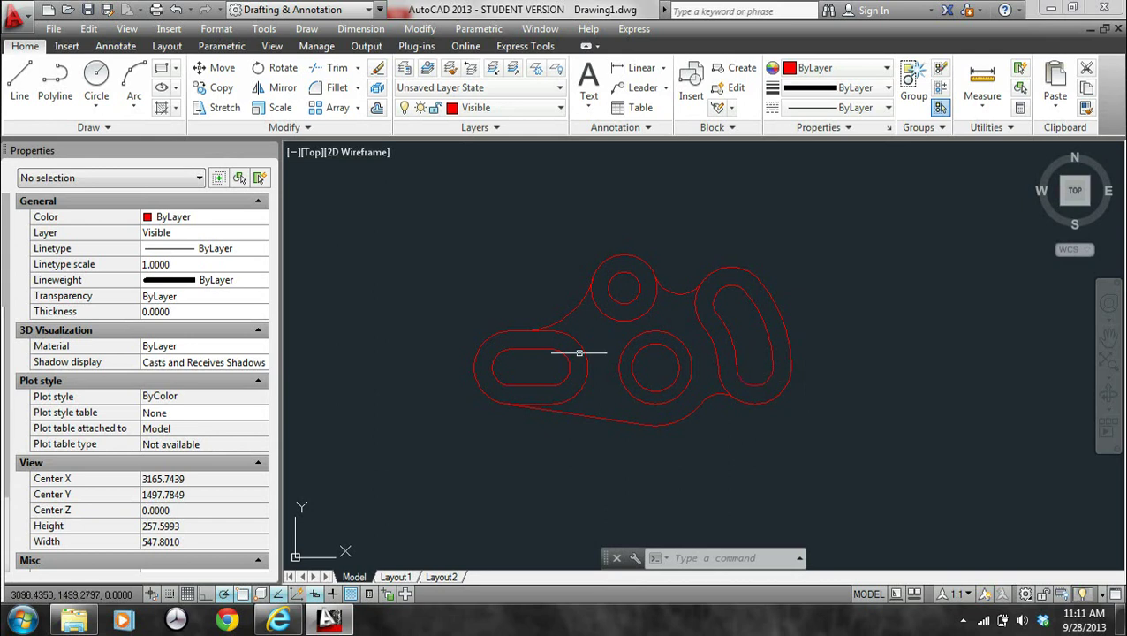
Activate the viewport in Layout1, zoom it to the drawing extents and center the part within the border
click(395, 576)
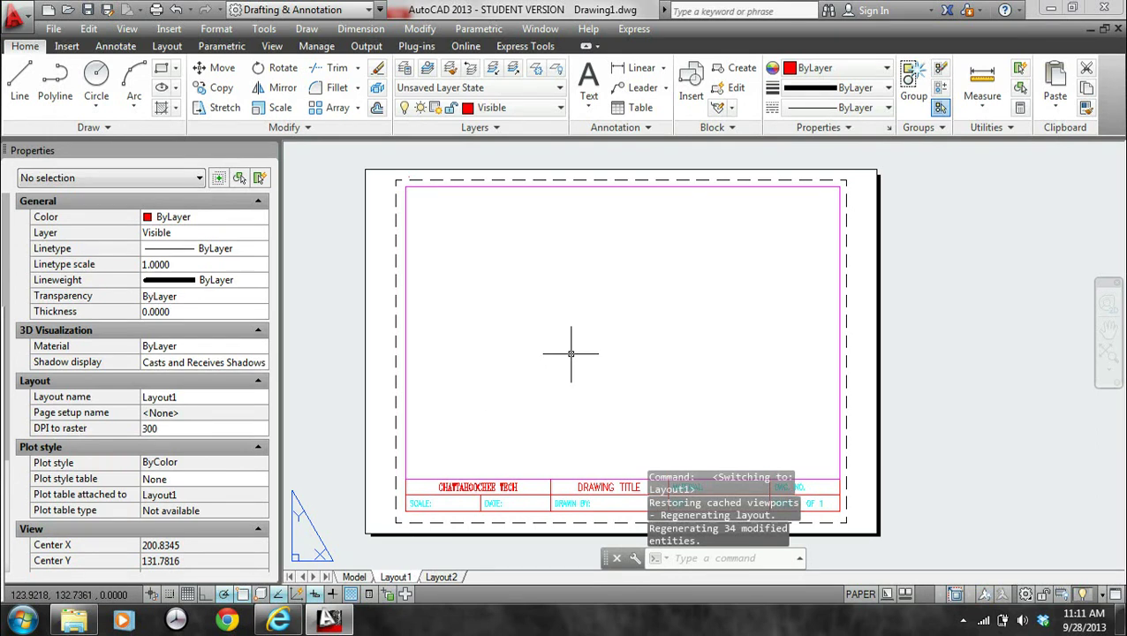
double_click(570, 353)
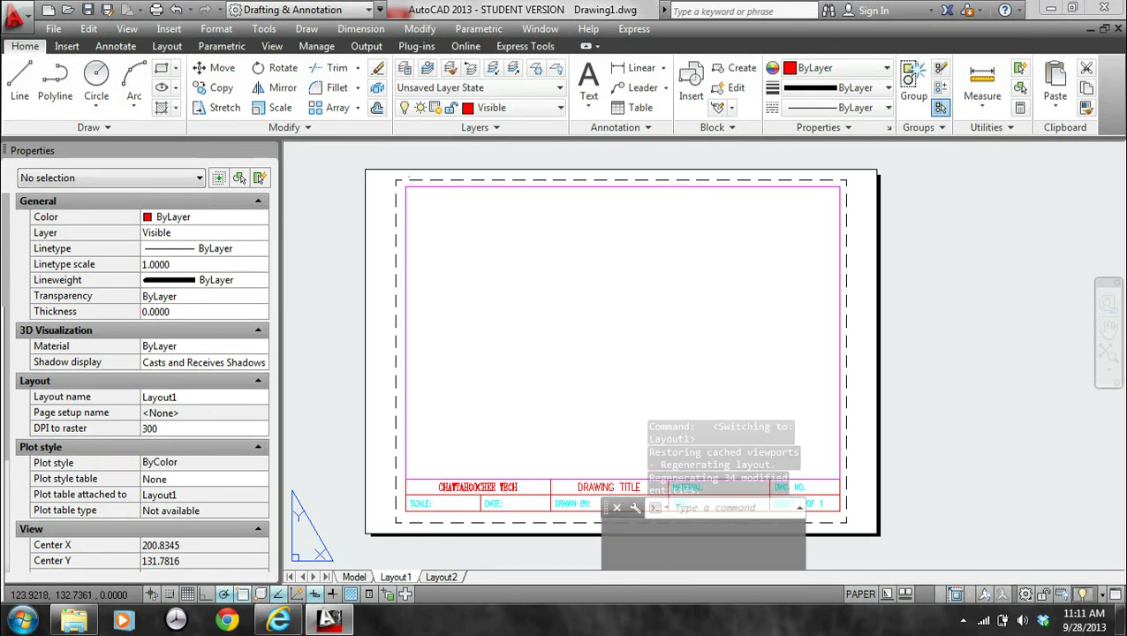
scroll(571, 353, down, 5)
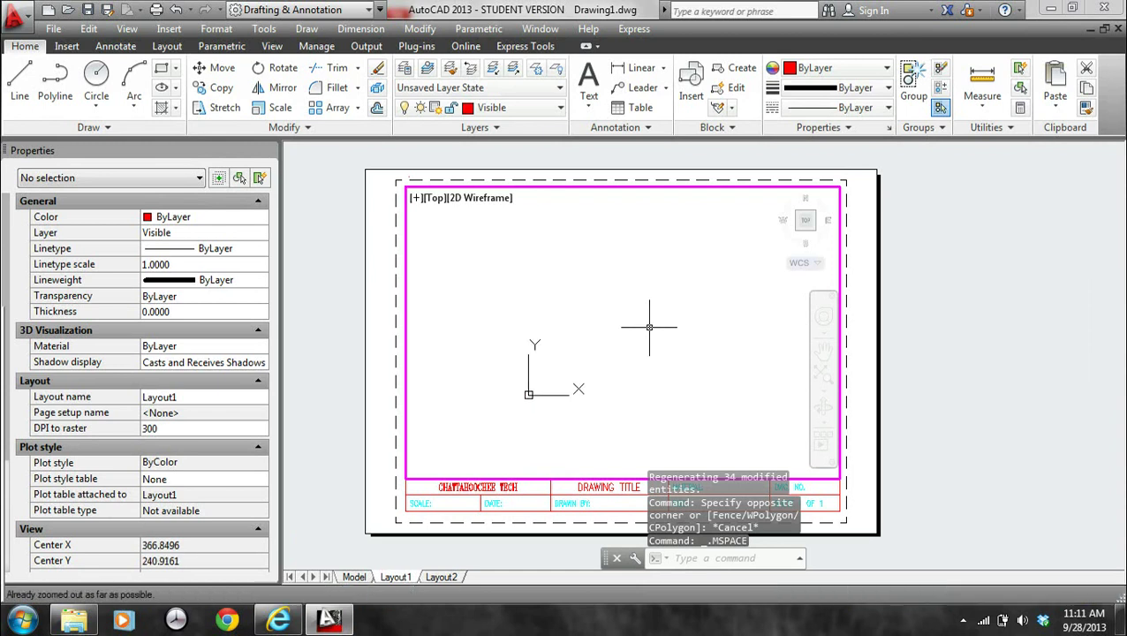
middle_drag(553, 355, 606, 347)
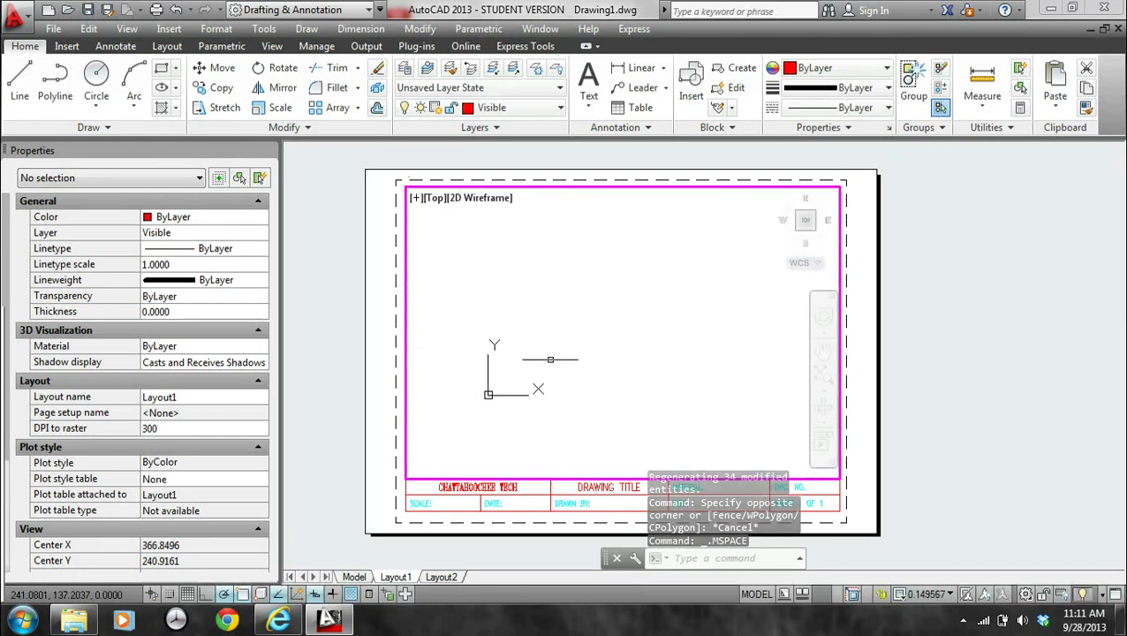
text(z)
key(Return)
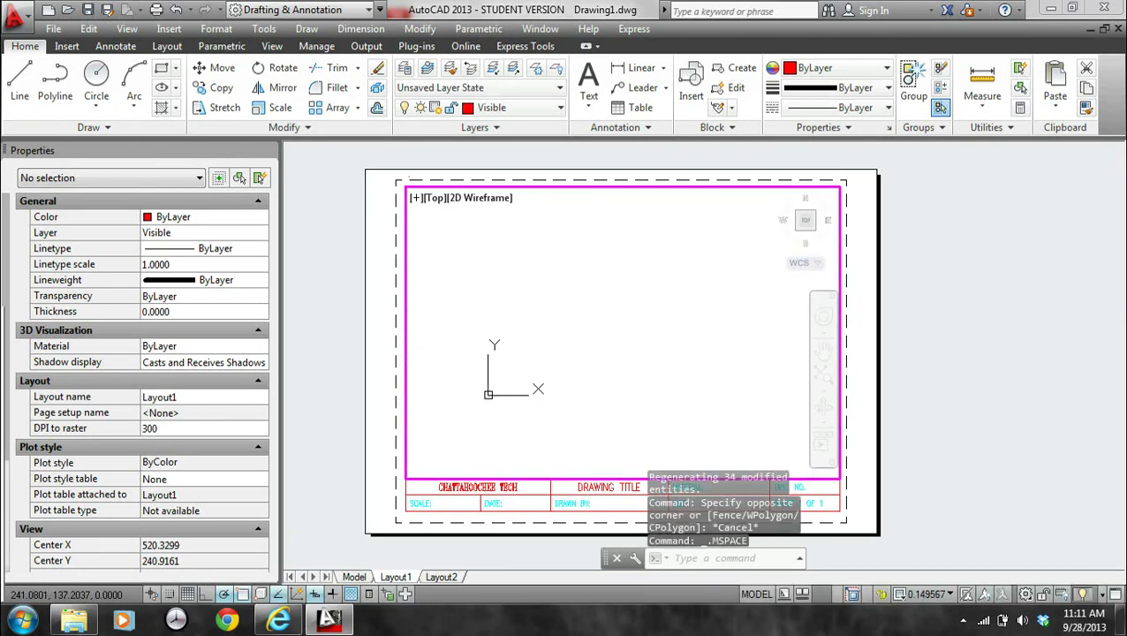
text(e)
key(Return)
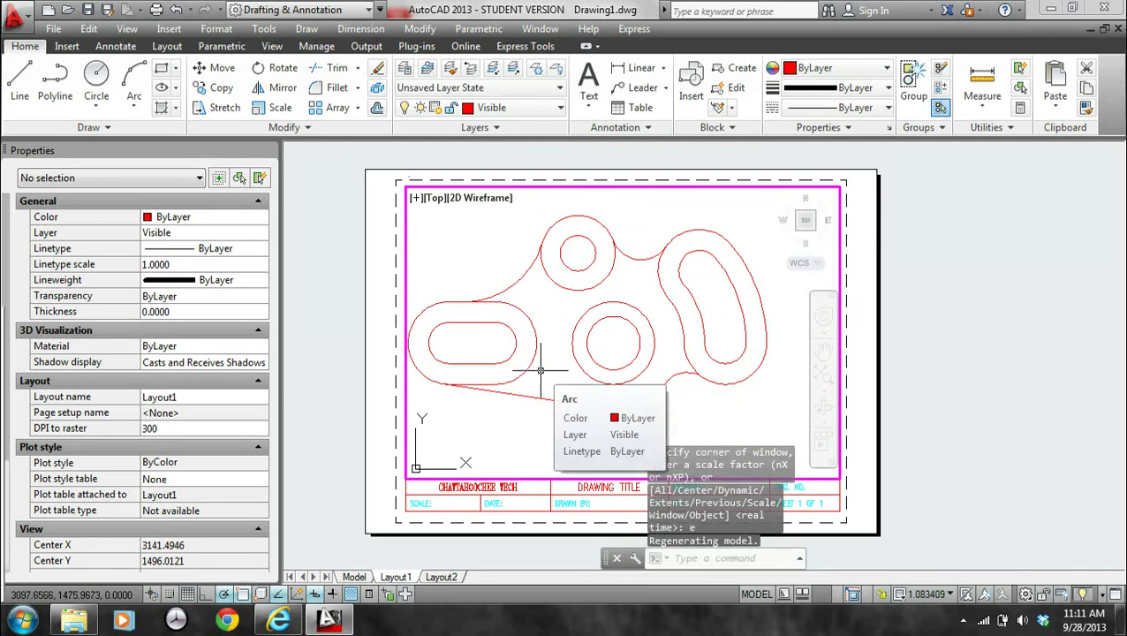
middle_drag(617, 363, 637, 380)
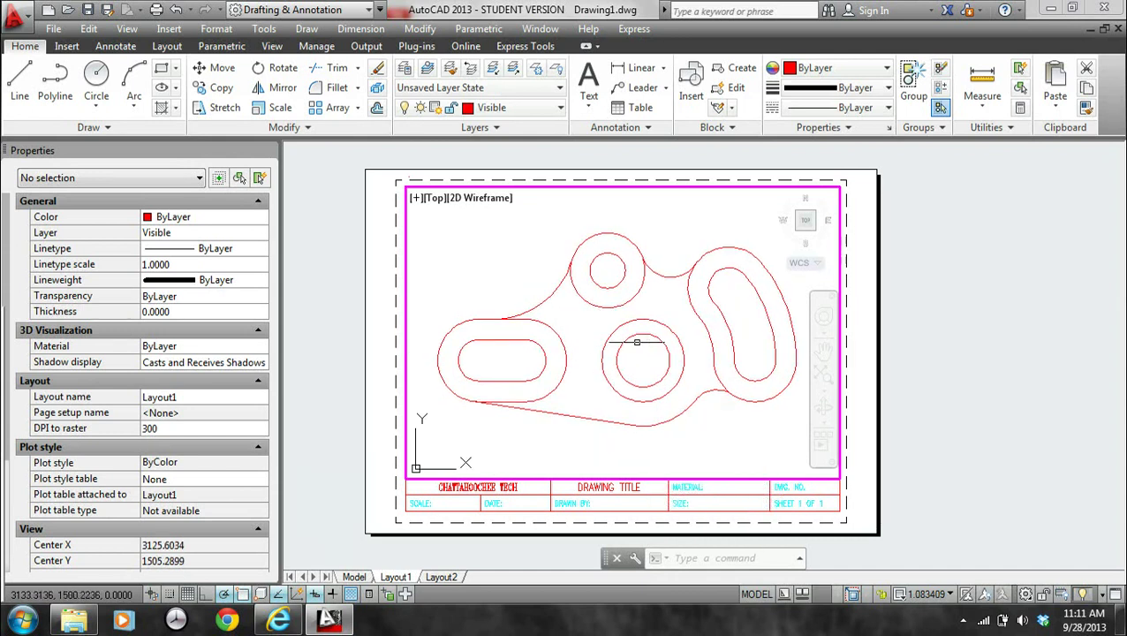
Set the Layout1 viewport scale to 1:1 and return to paper space
click(921, 595)
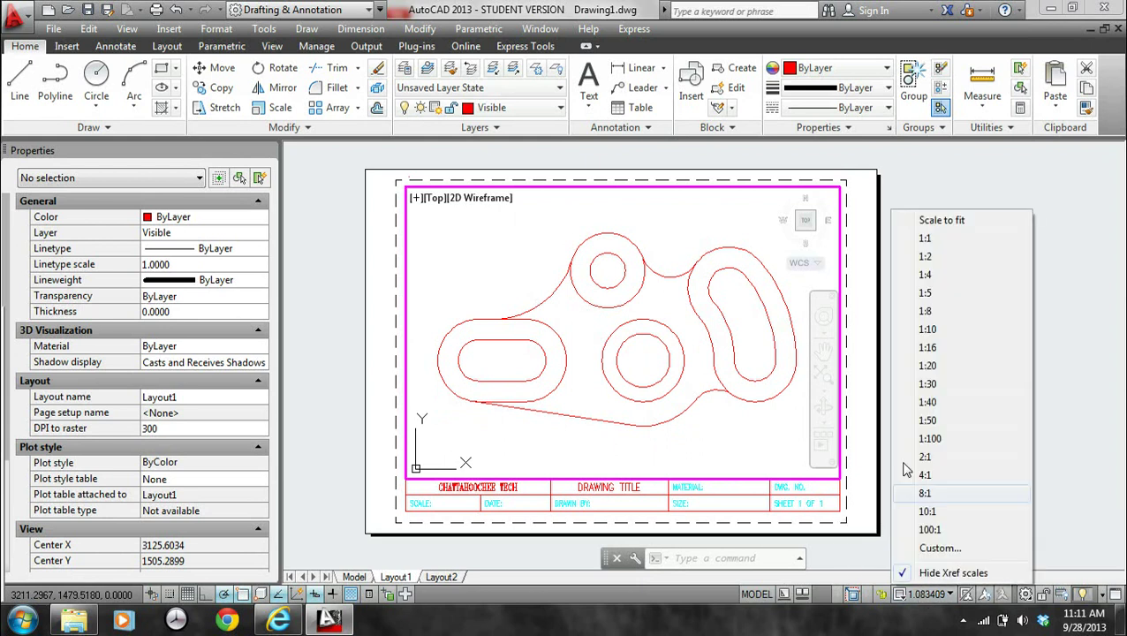
click(924, 239)
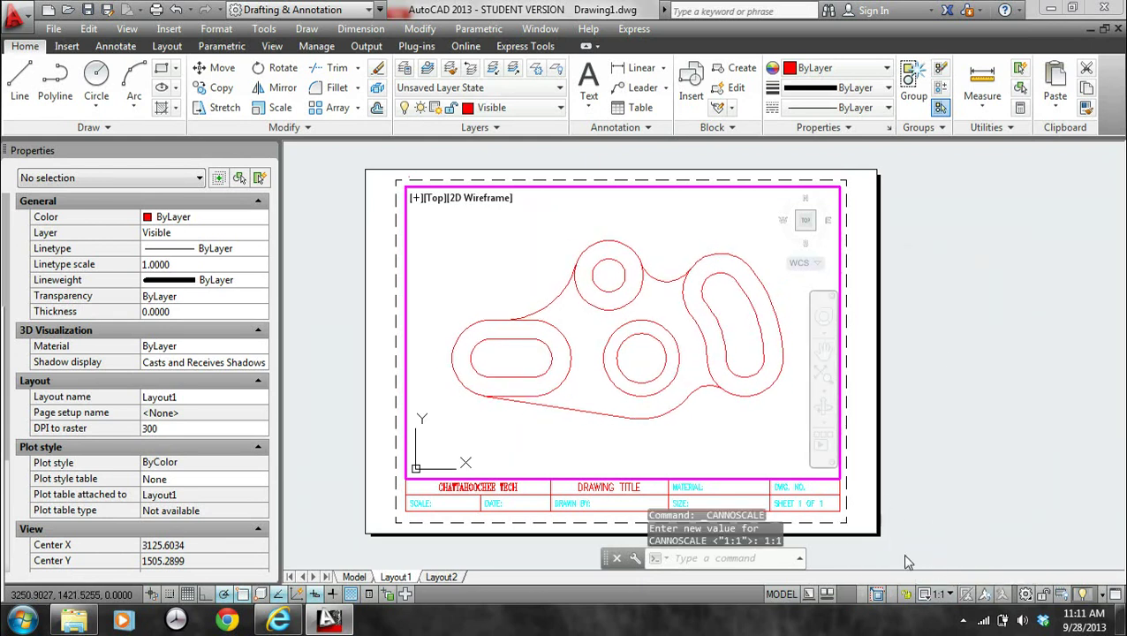
double_click(925, 466)
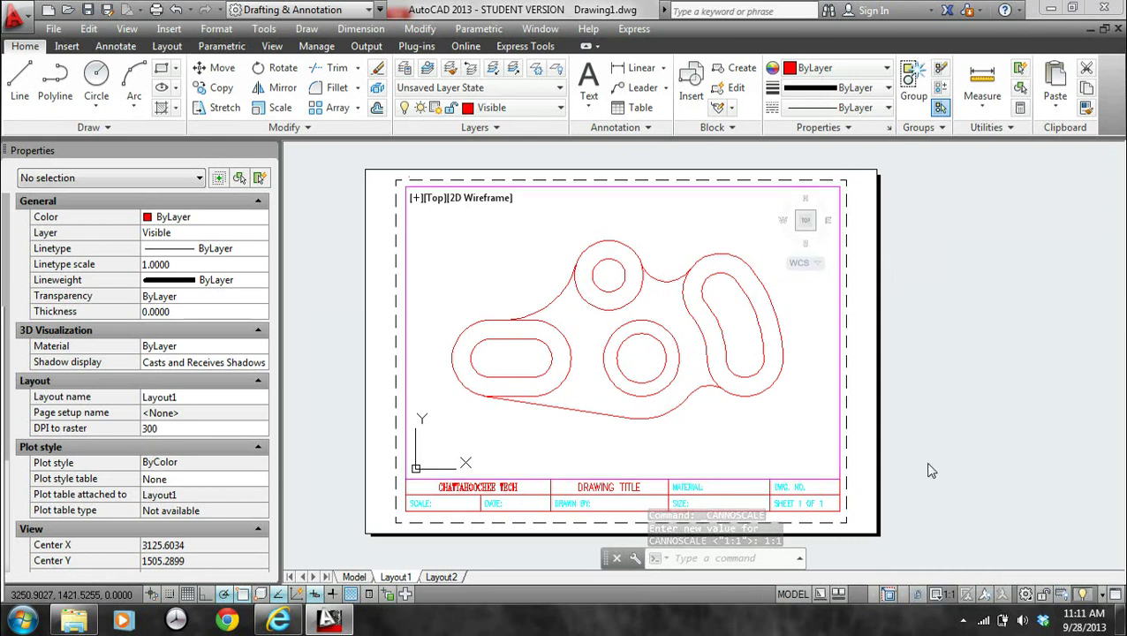
middle_drag(901, 402, 900, 393)
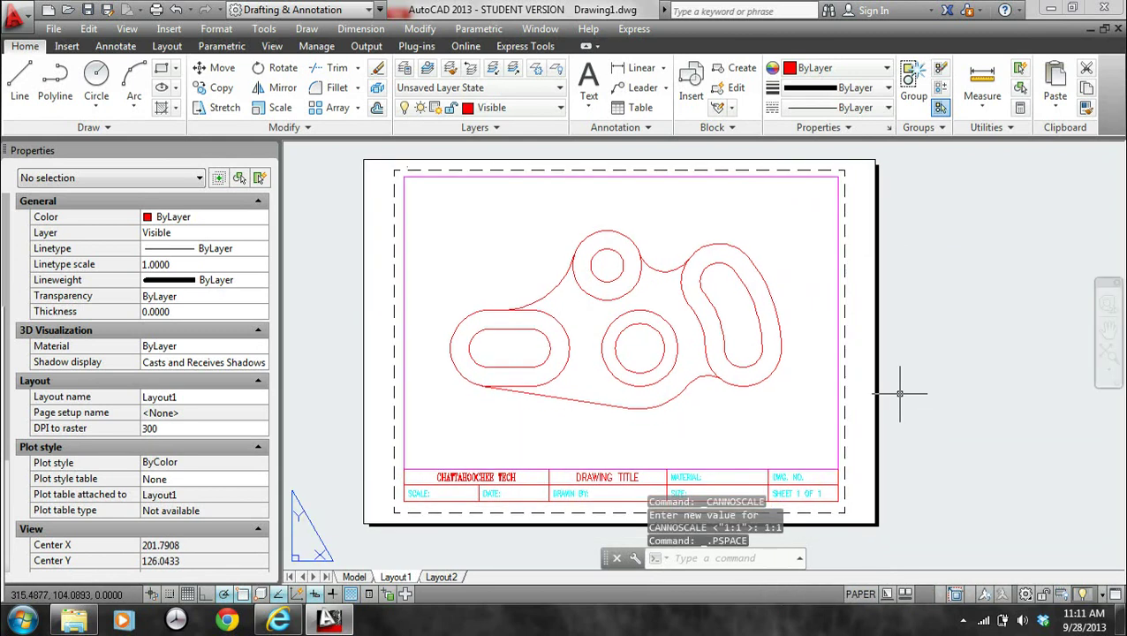
mouse_move(619, 476)
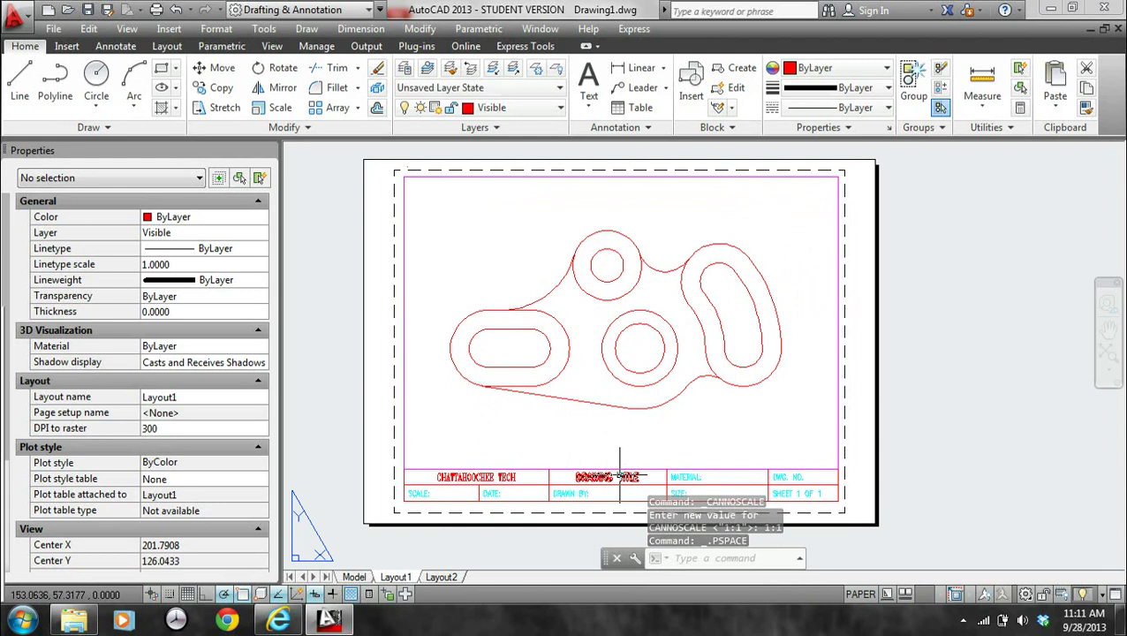